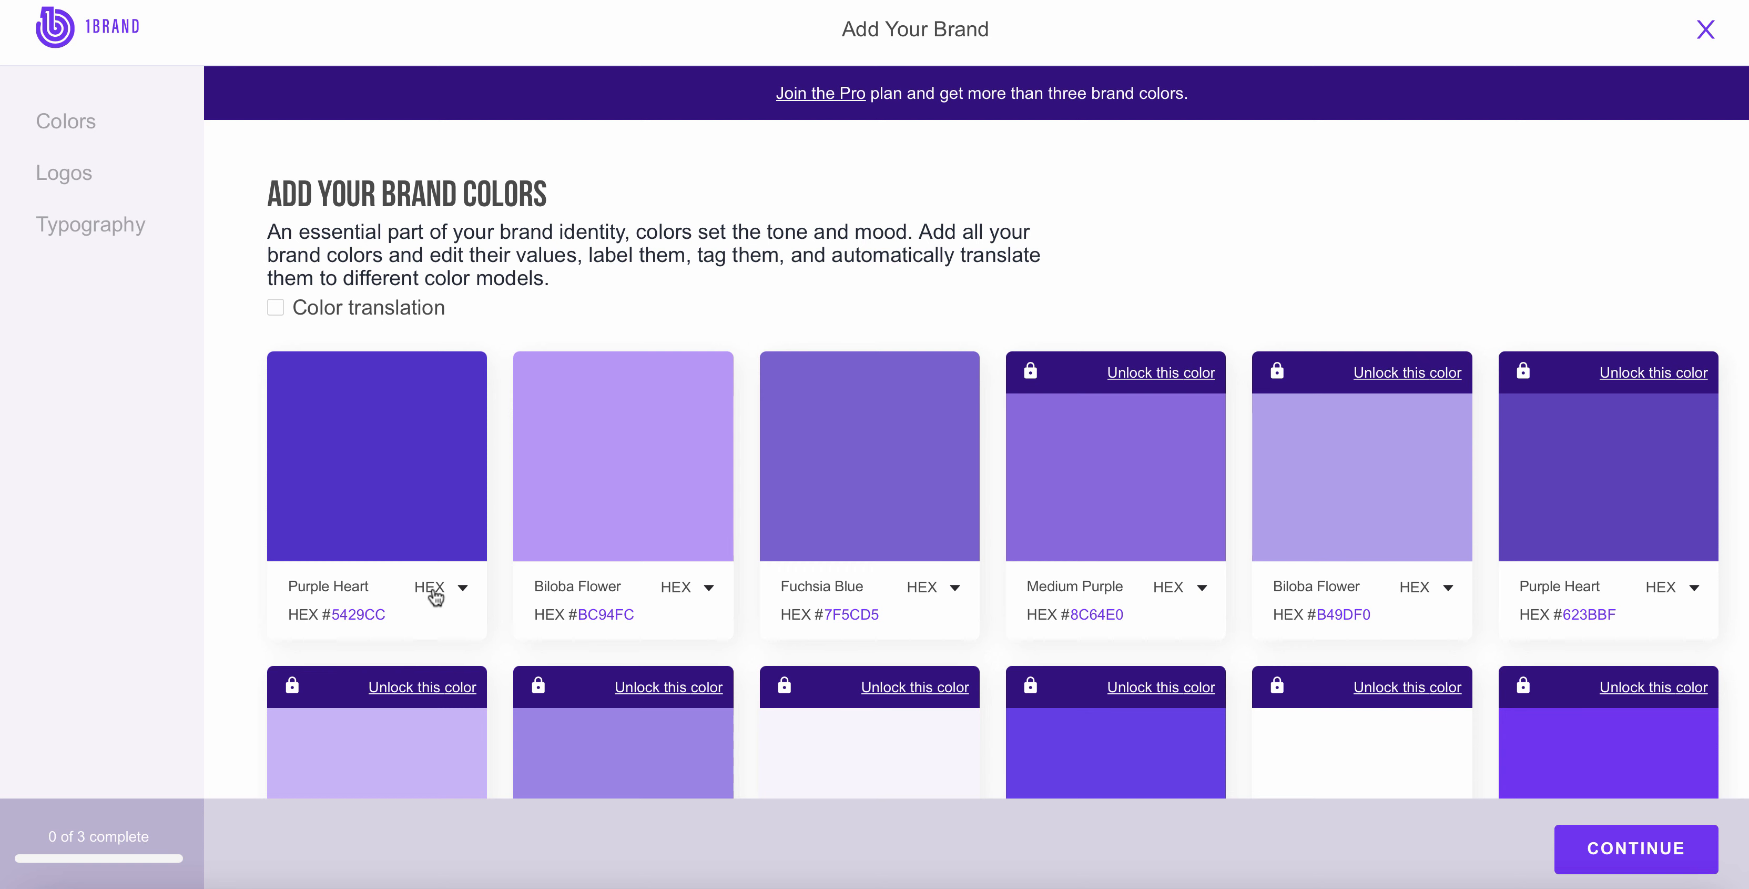
View the color model options offered for the first brand color, #5429CC, and close the list.
left_click(461, 589)
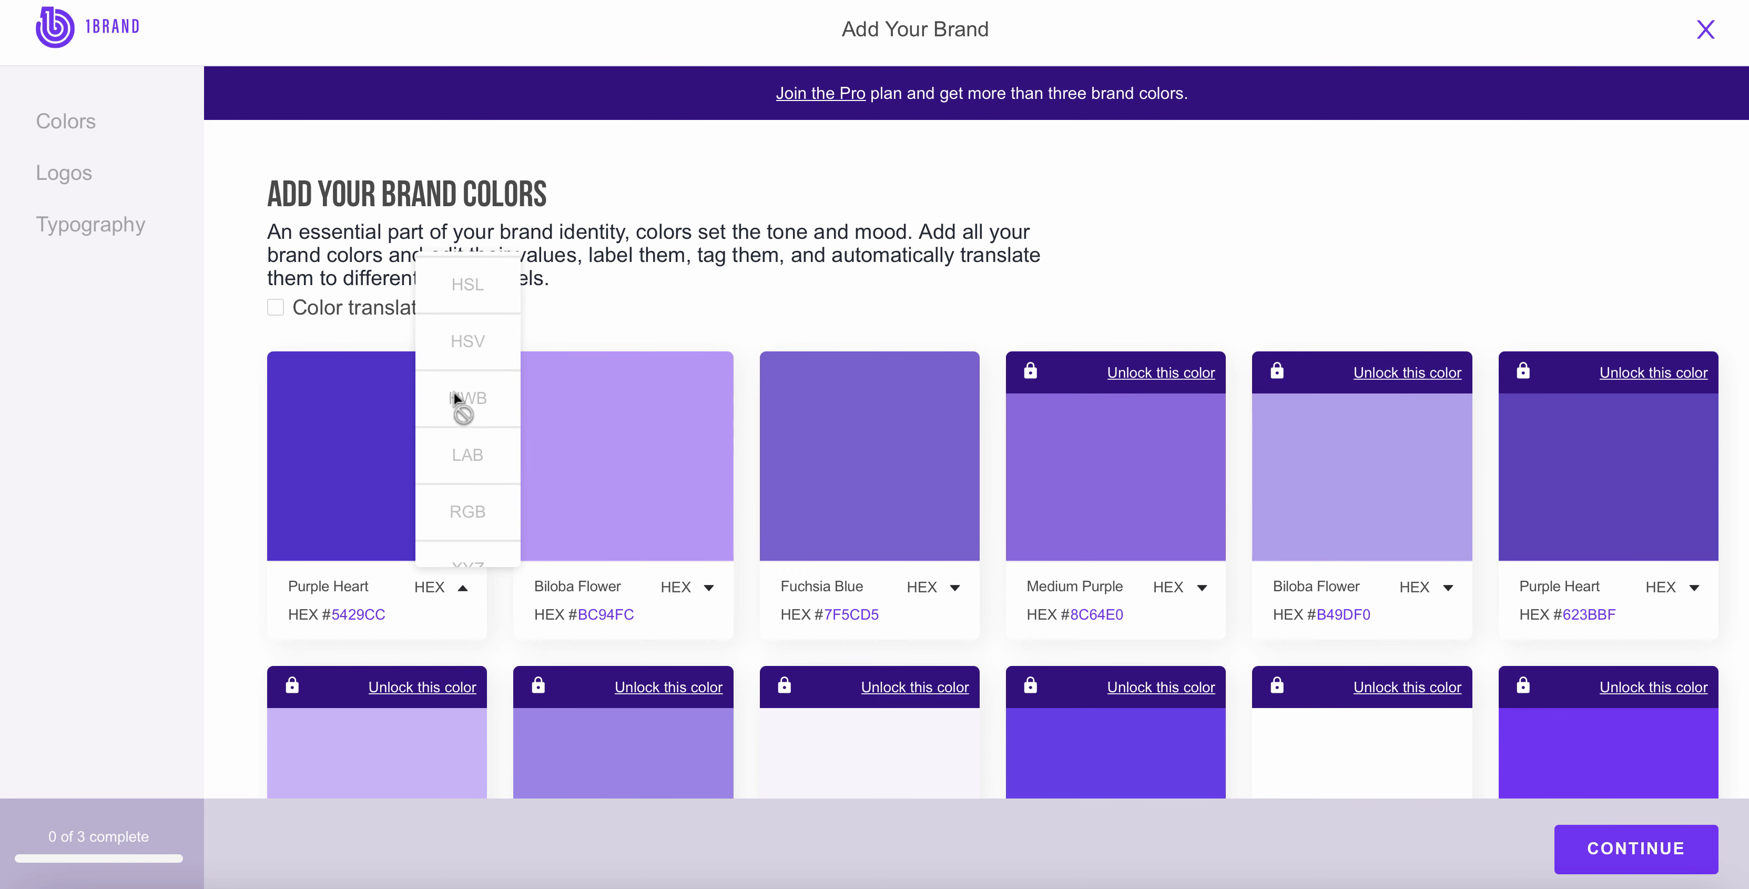
scroll(453, 391, "down", 1)
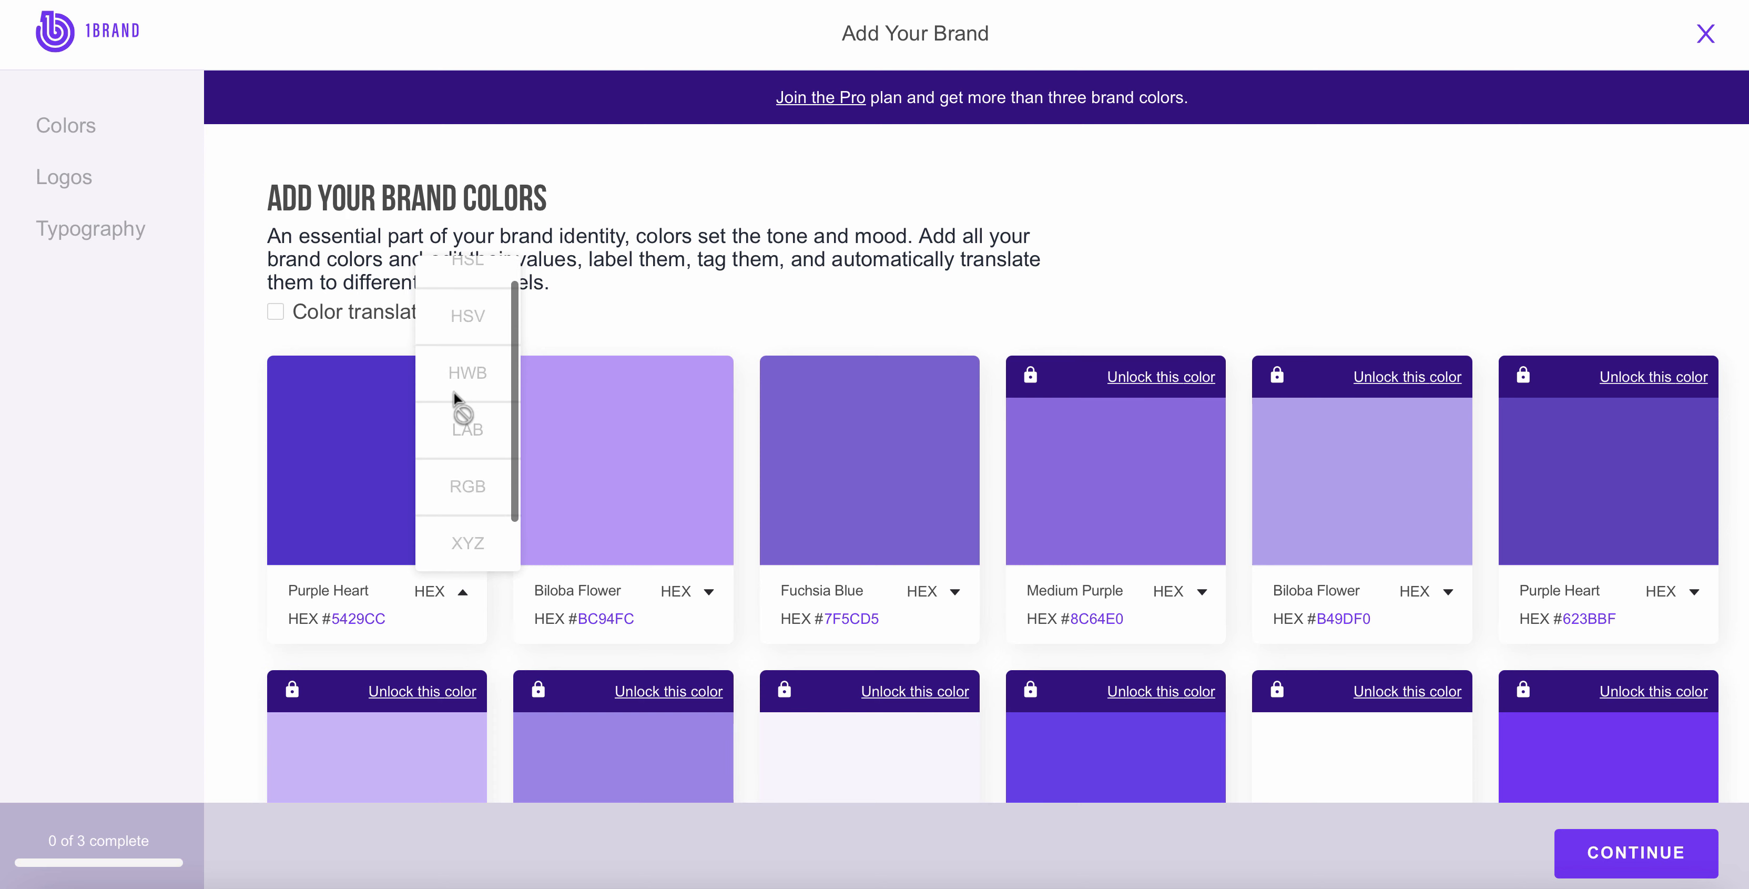
scroll(457, 322, "up", 1)
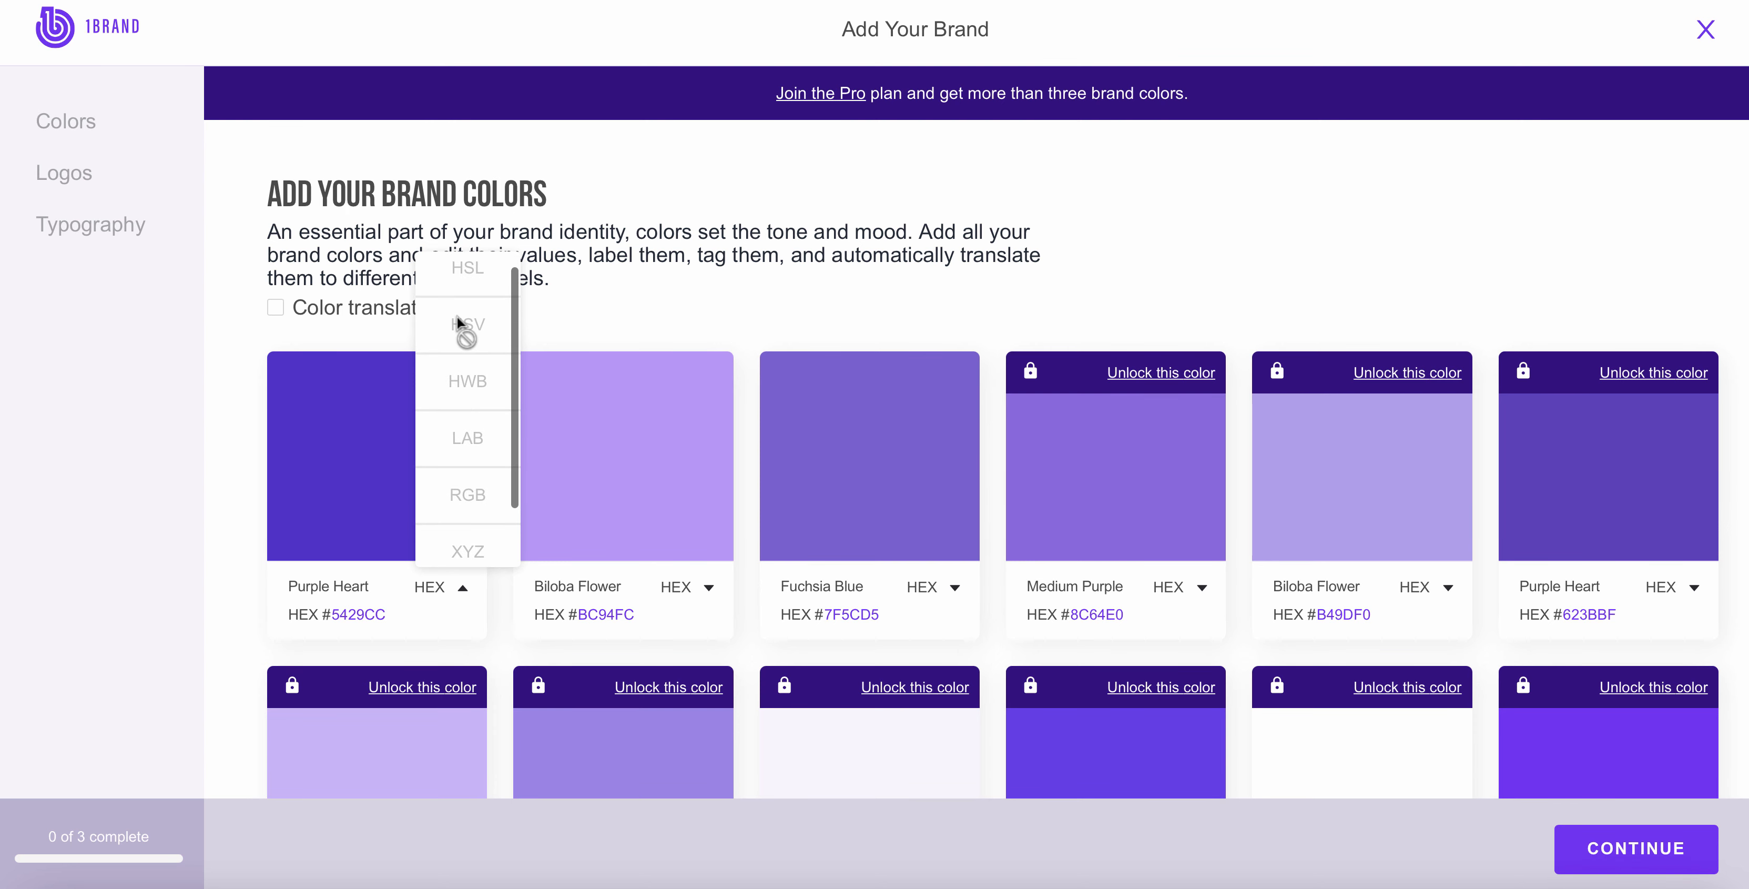
scroll(475, 416, "down", 1)
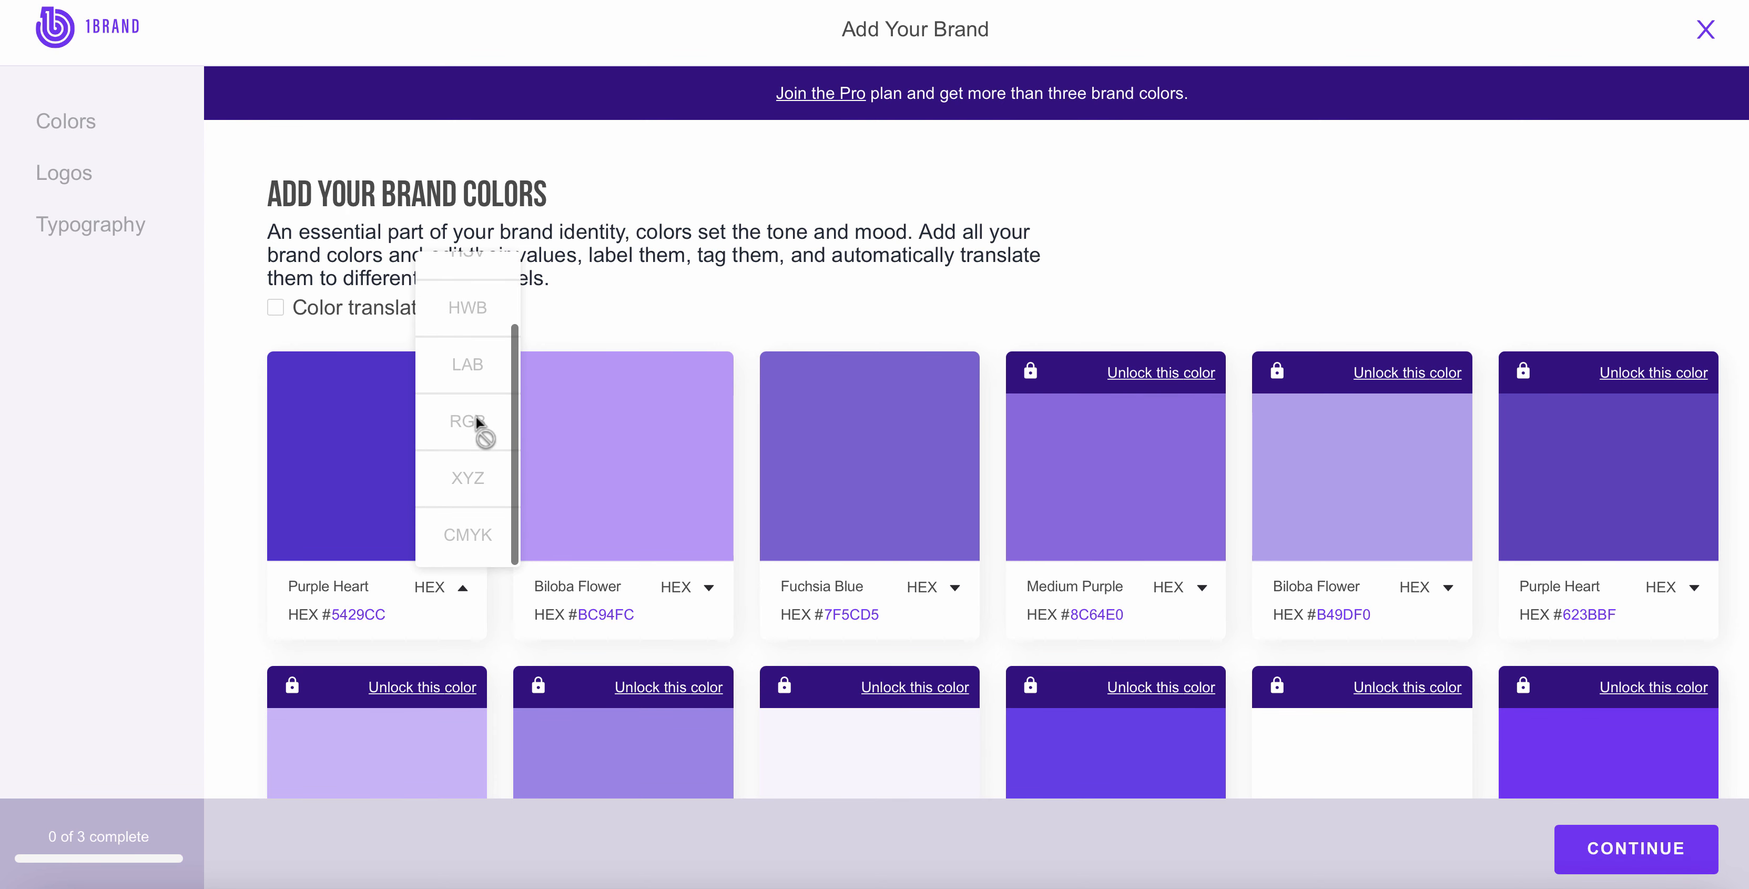
left_click(378, 523)
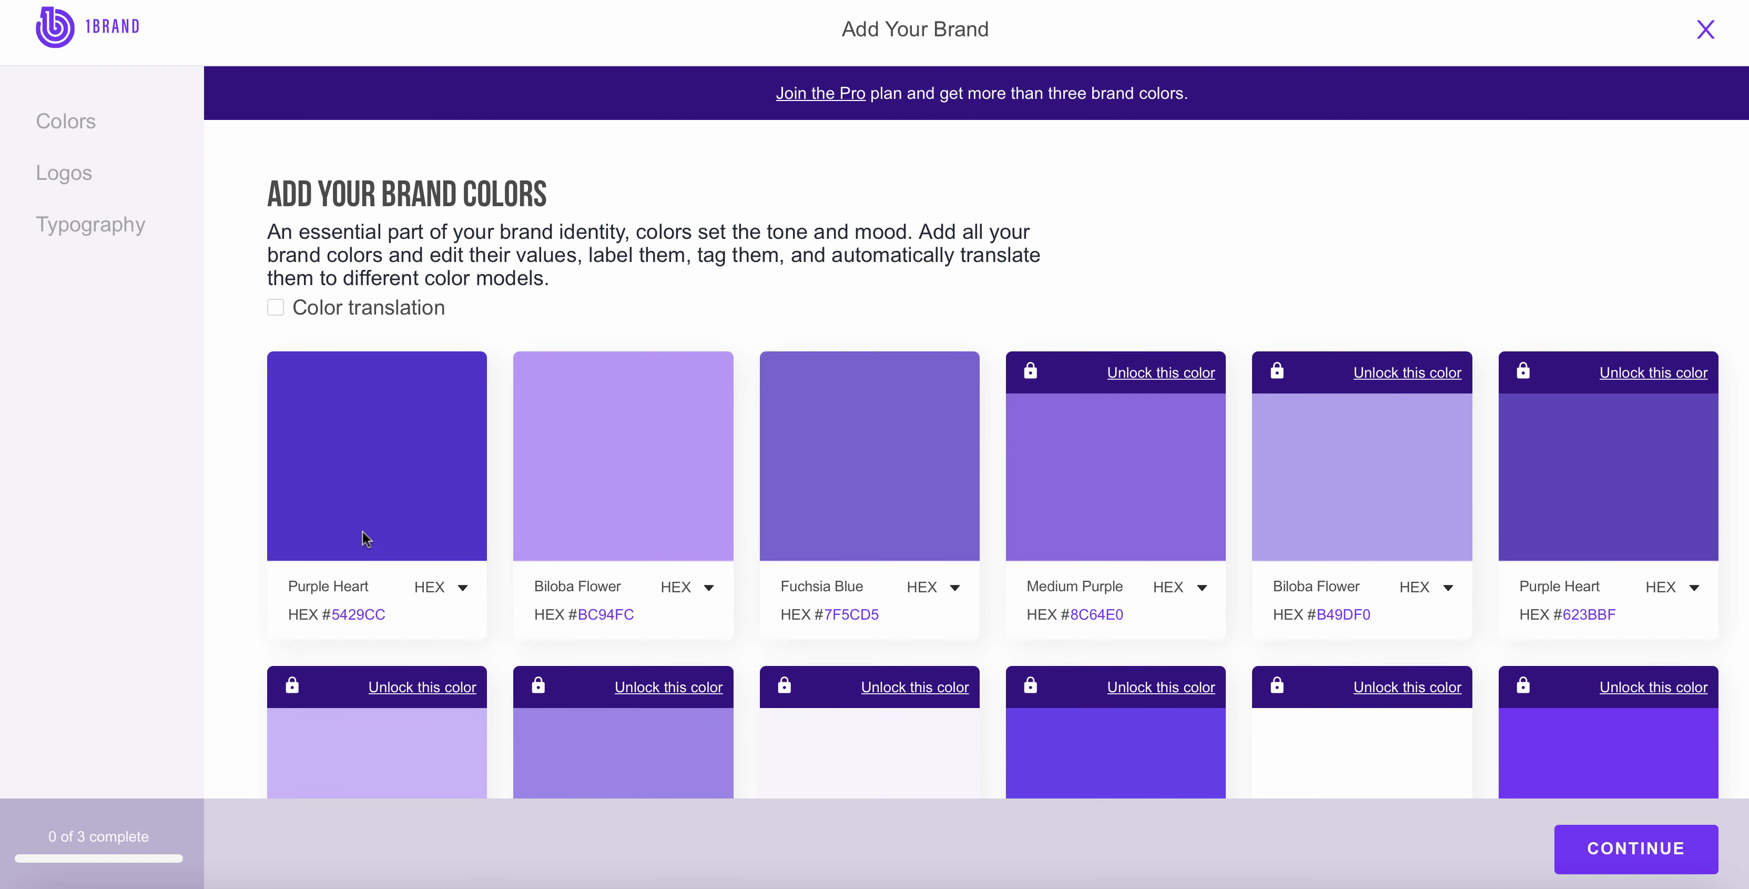
Open the first brand color, #5429CC, for updating and enter the color title 1Brand Purple.
left_click(376, 466)
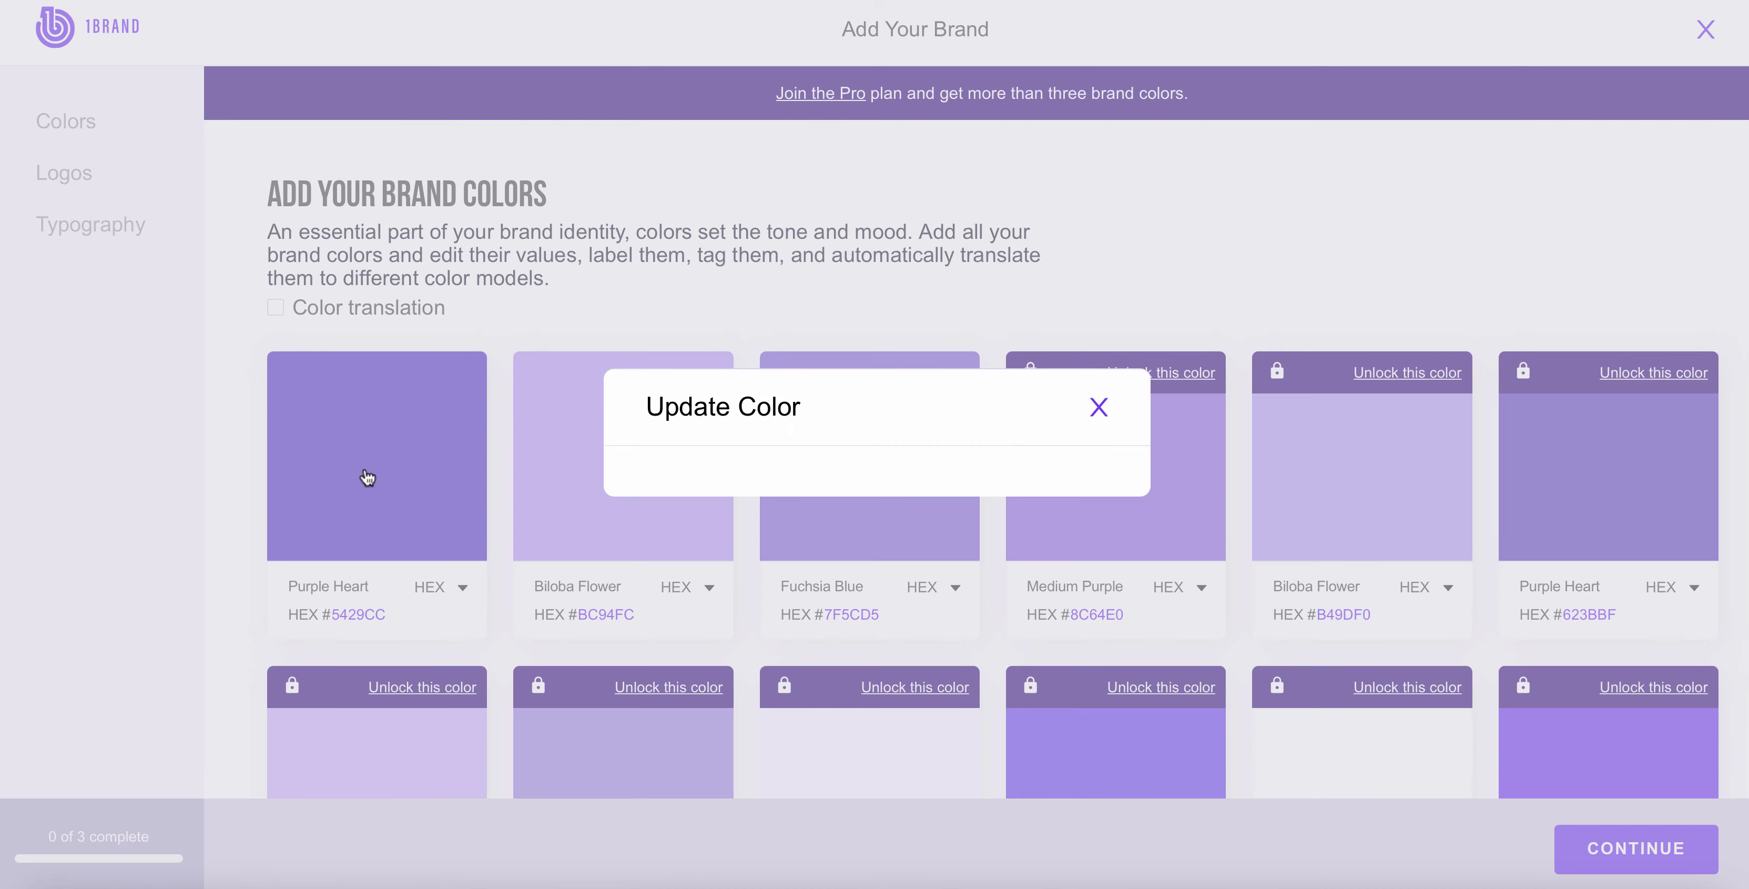
left_click(683, 348)
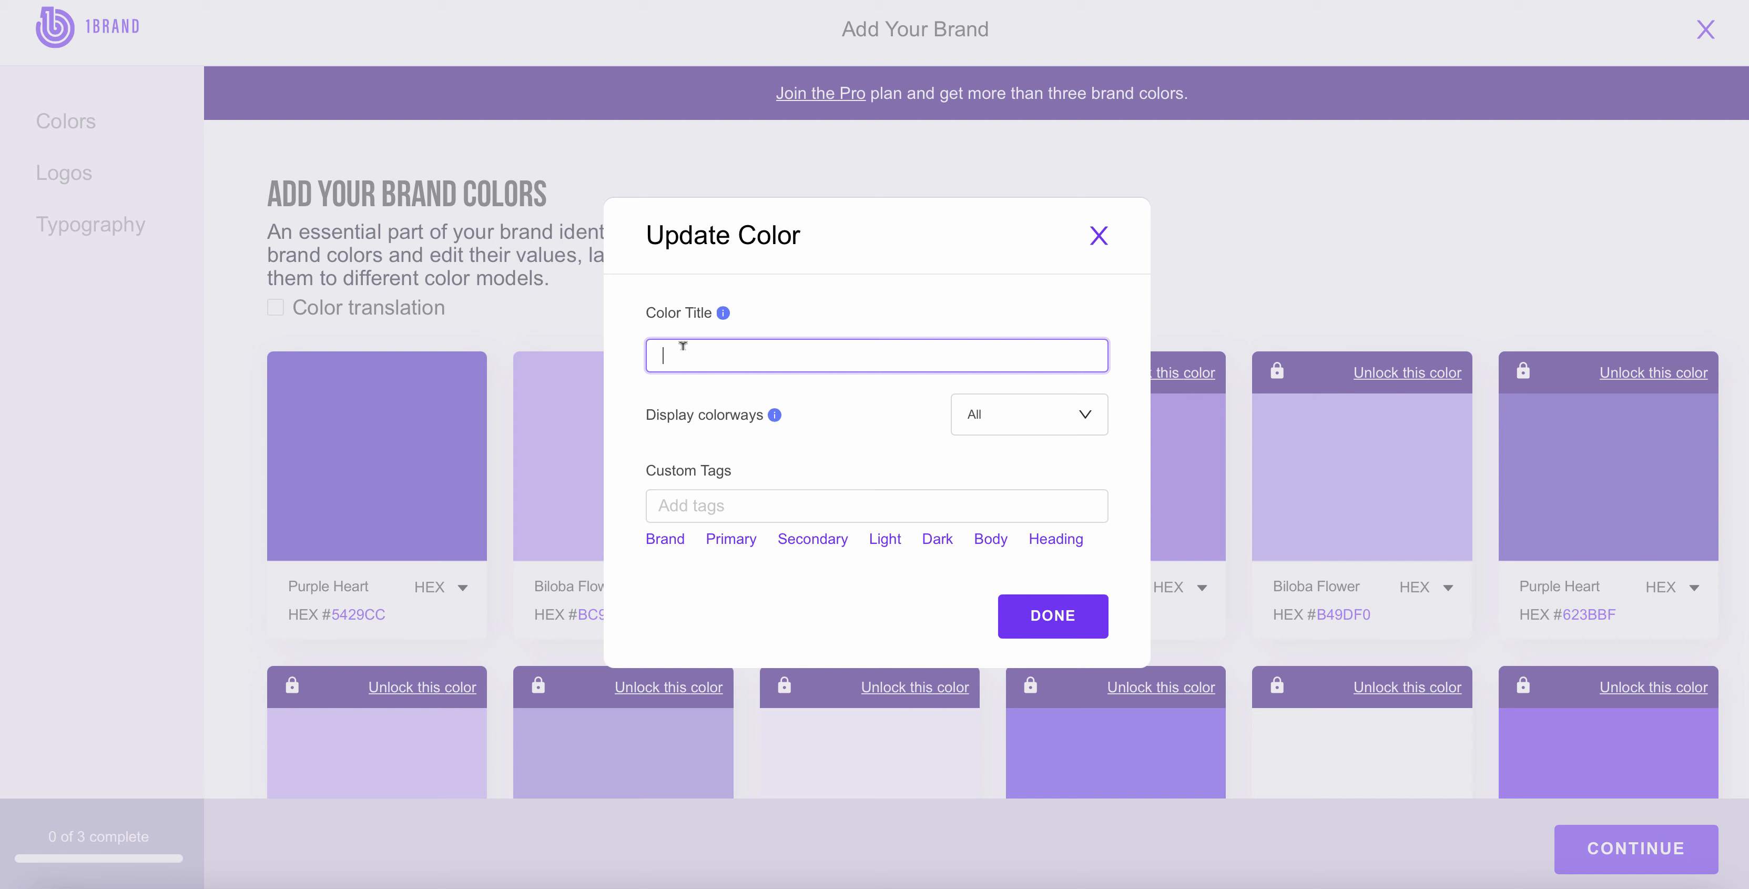
type("1Brand Purple")
Add the suggested tags Brand and Primary and the custom tag Website to the color.
left_click(720, 491)
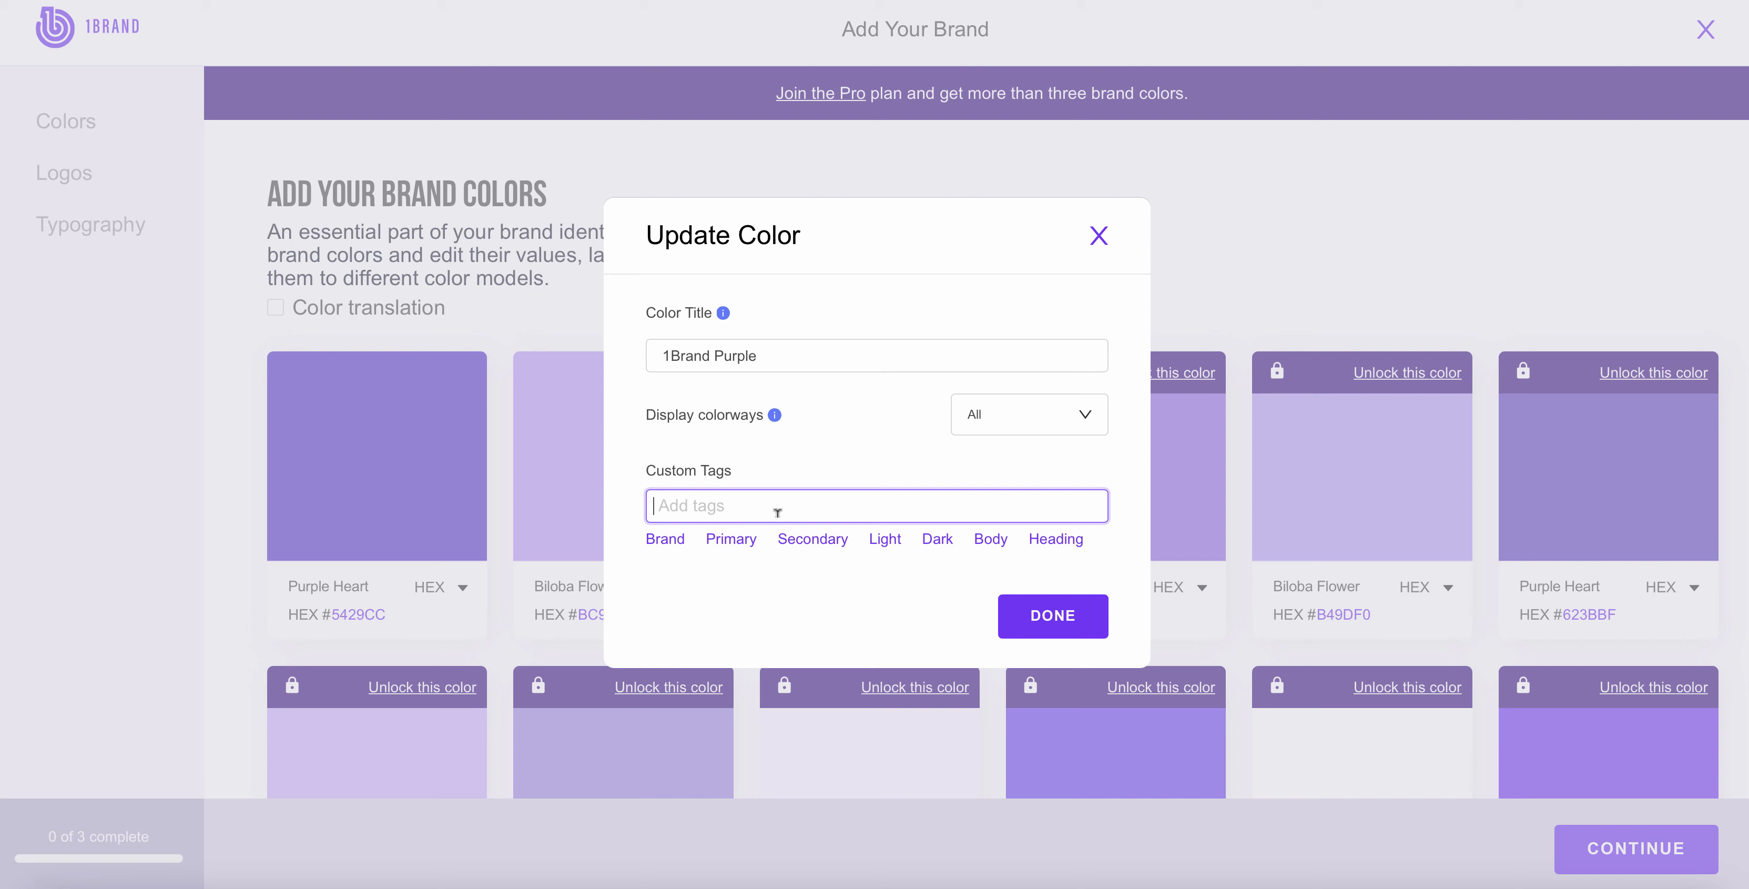
left_click(660, 540)
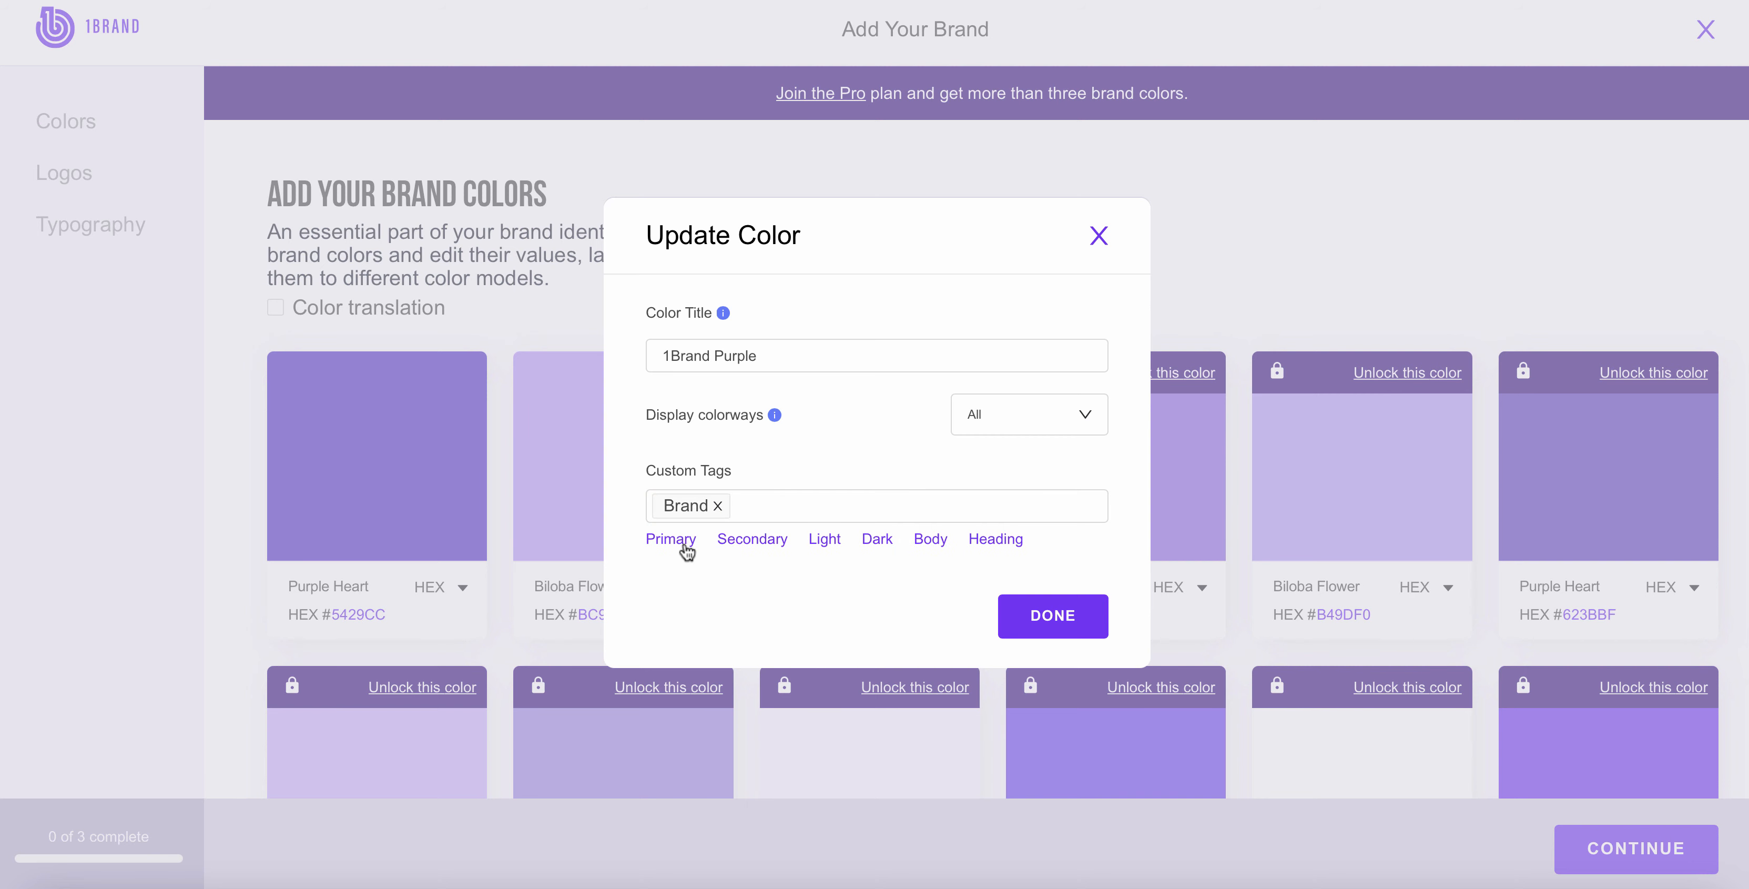
left_click(686, 544)
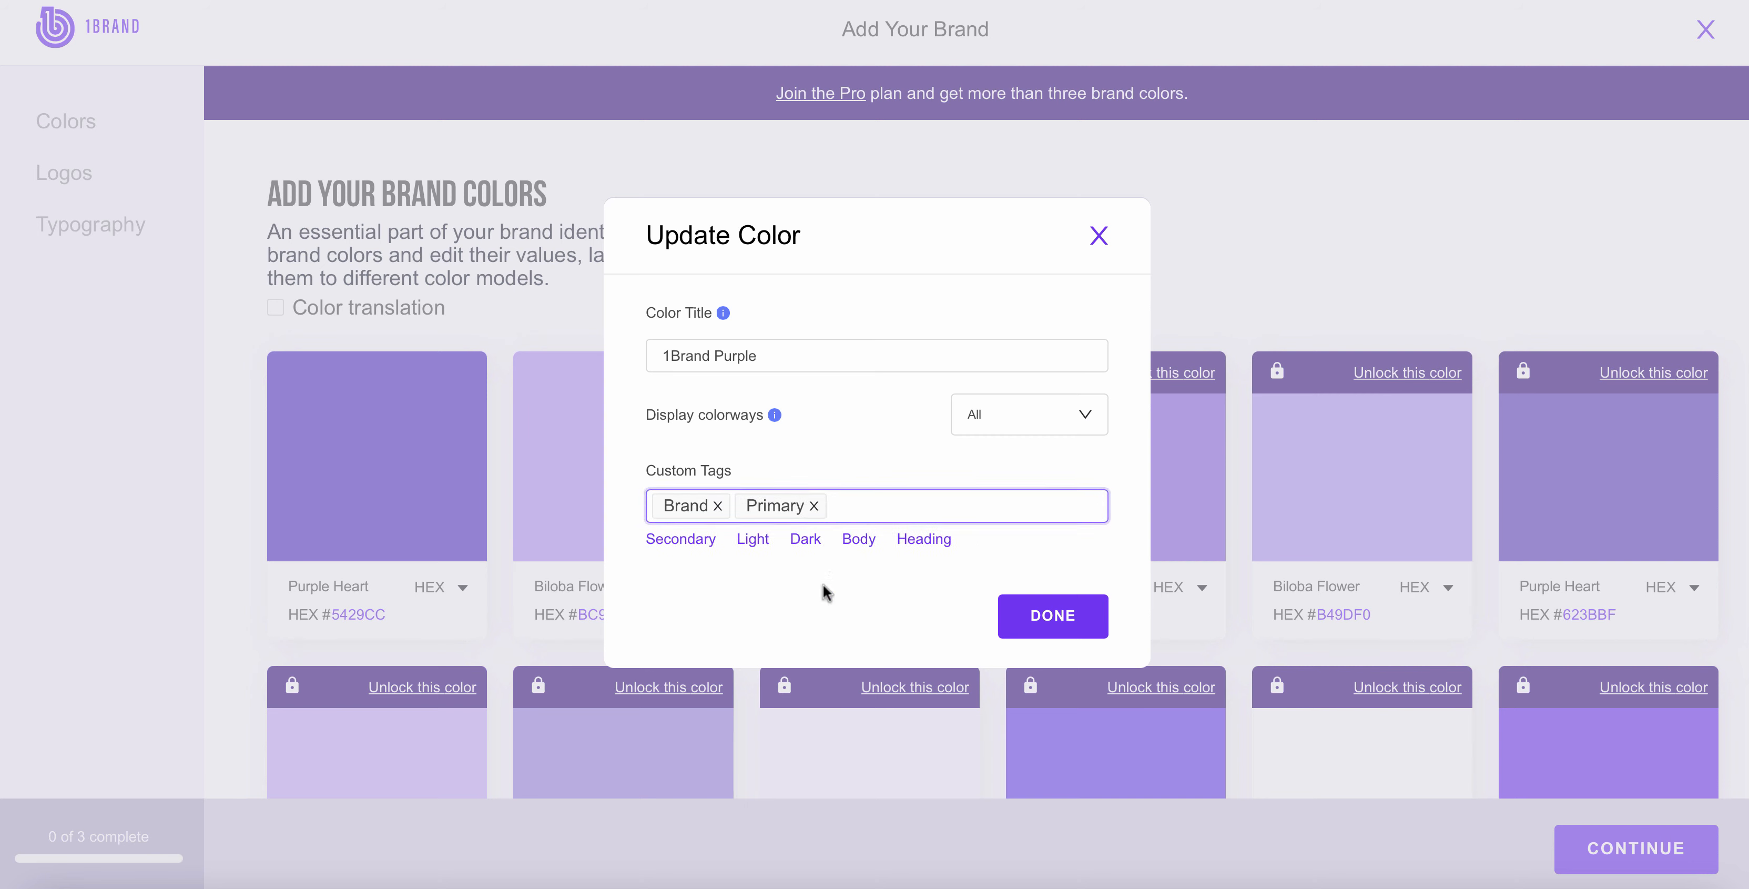
type("Website")
key("BackSpace")
key("BackSpace")
key("BackSpace")
key("BackSpace")
type("site")
key("Return")
View the display colorways offered for the color and close its settings without saving.
left_click(972, 413)
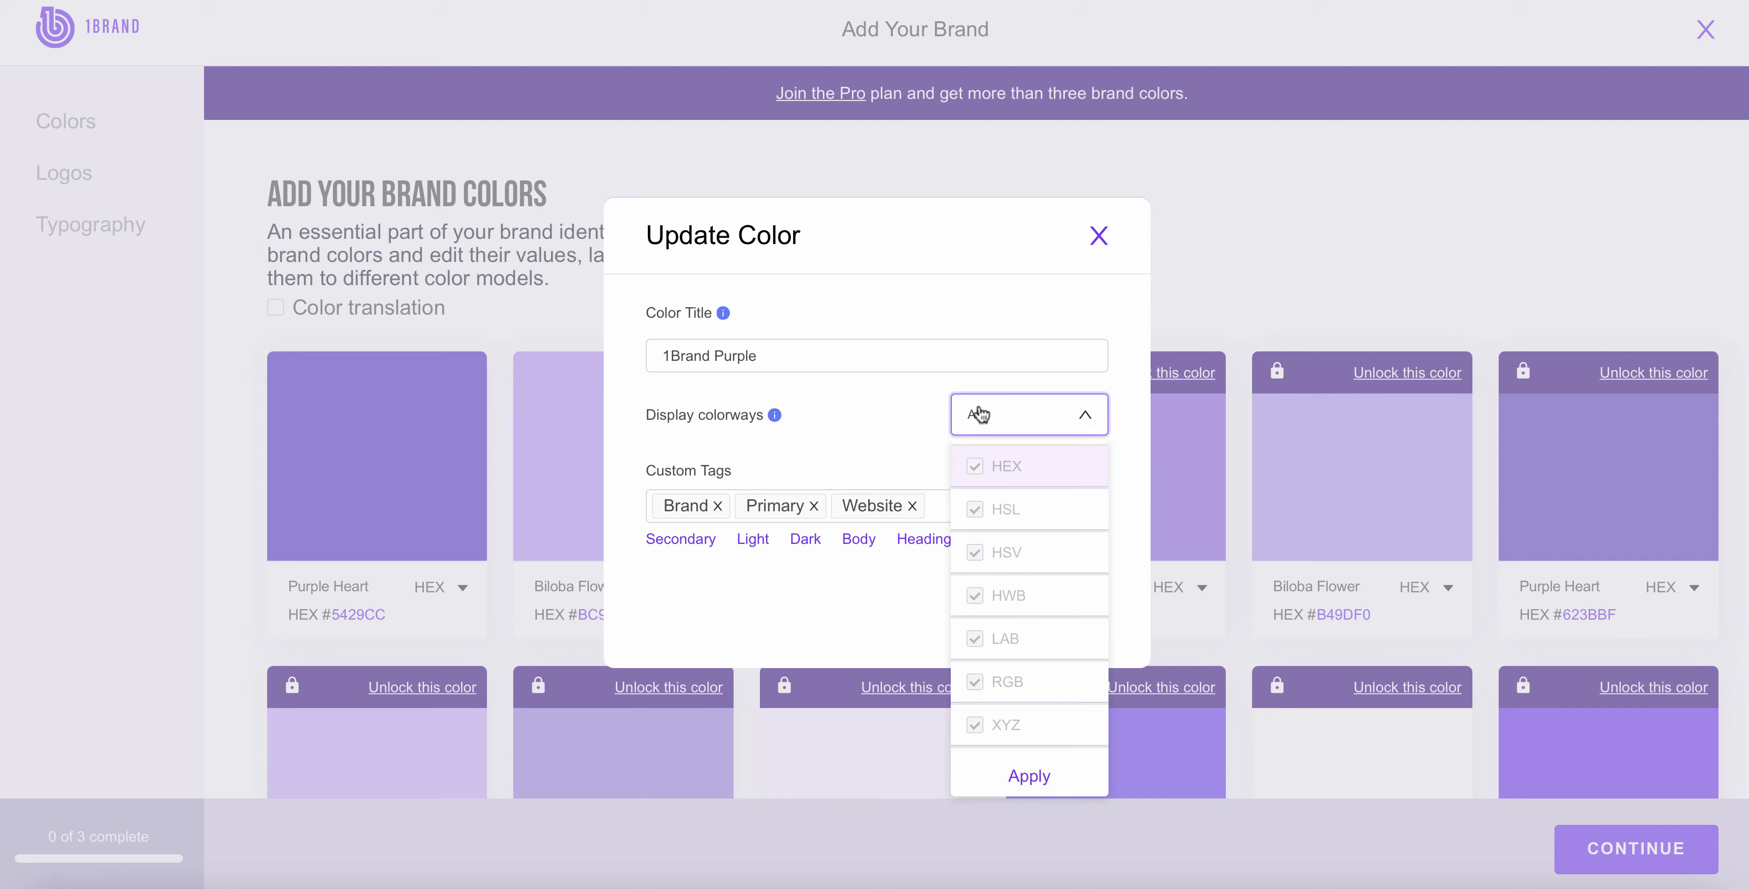
scroll(977, 523, "down", 1)
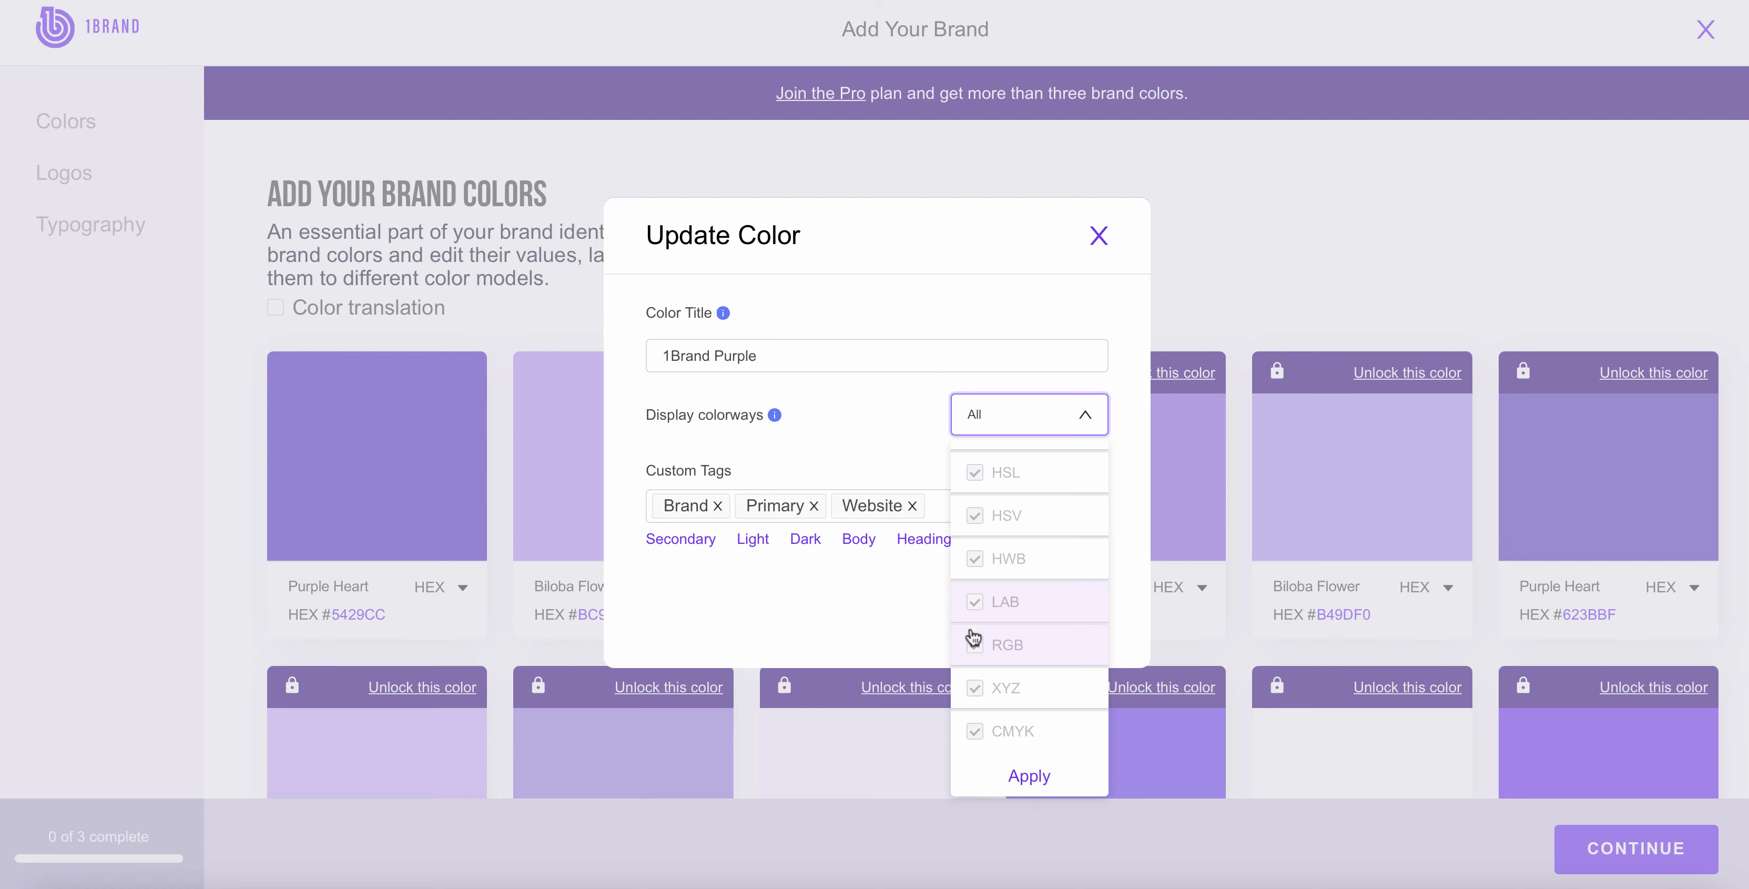
left_click(1098, 237)
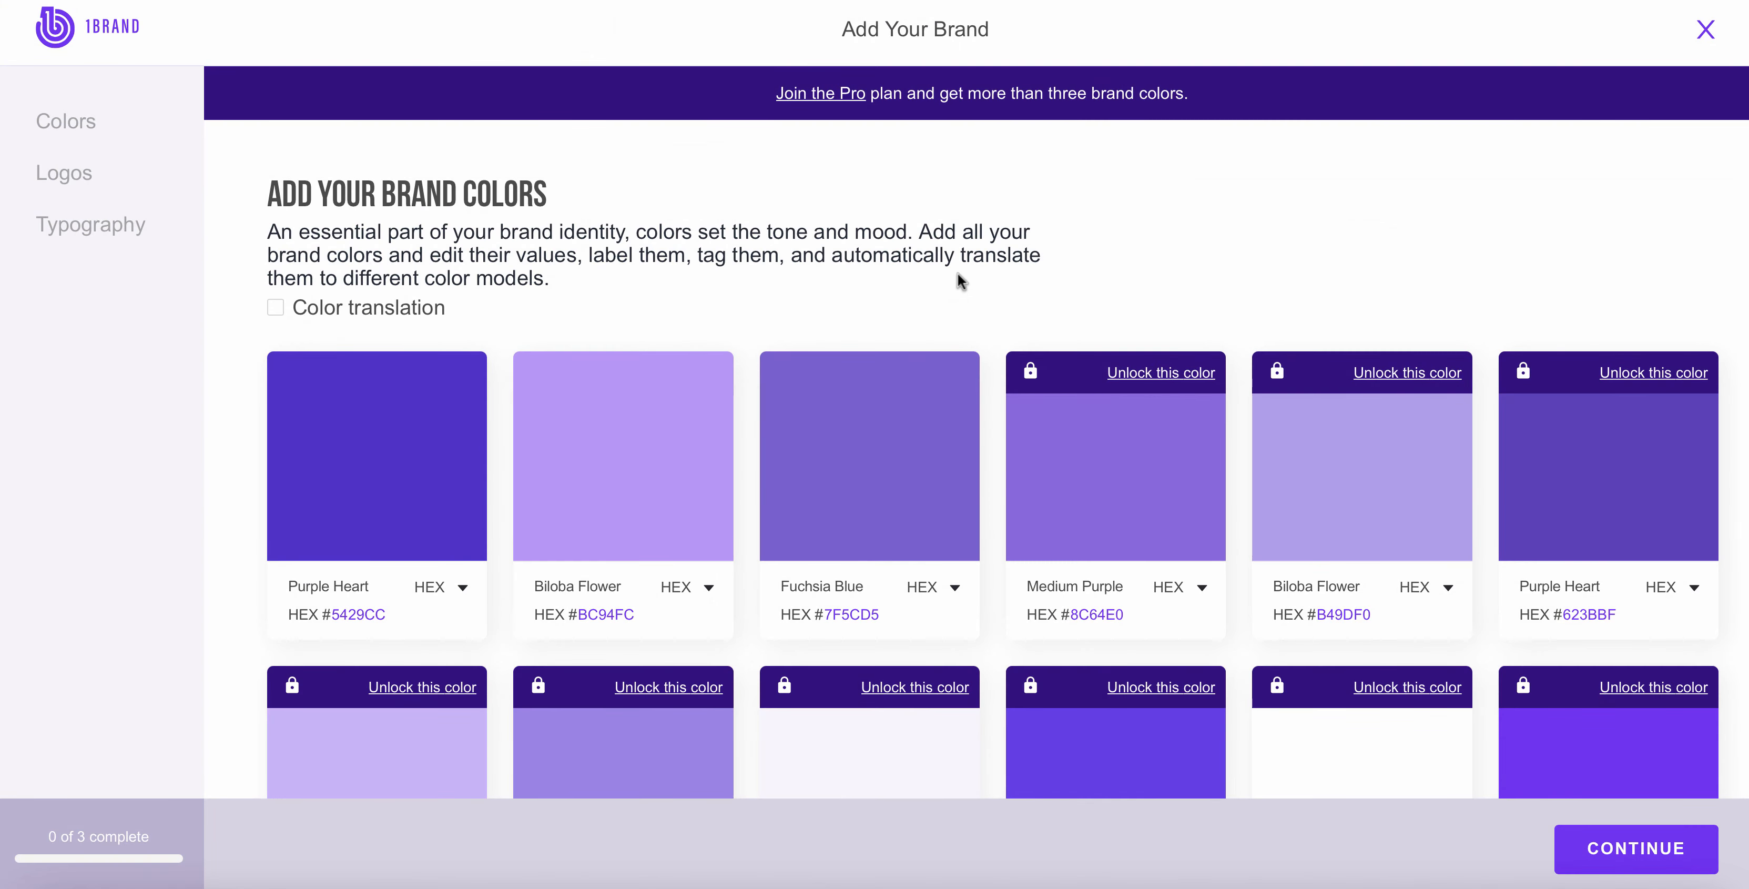
Look through the remaining brand colors and continue to the logos stage.
mouse_move(460, 382)
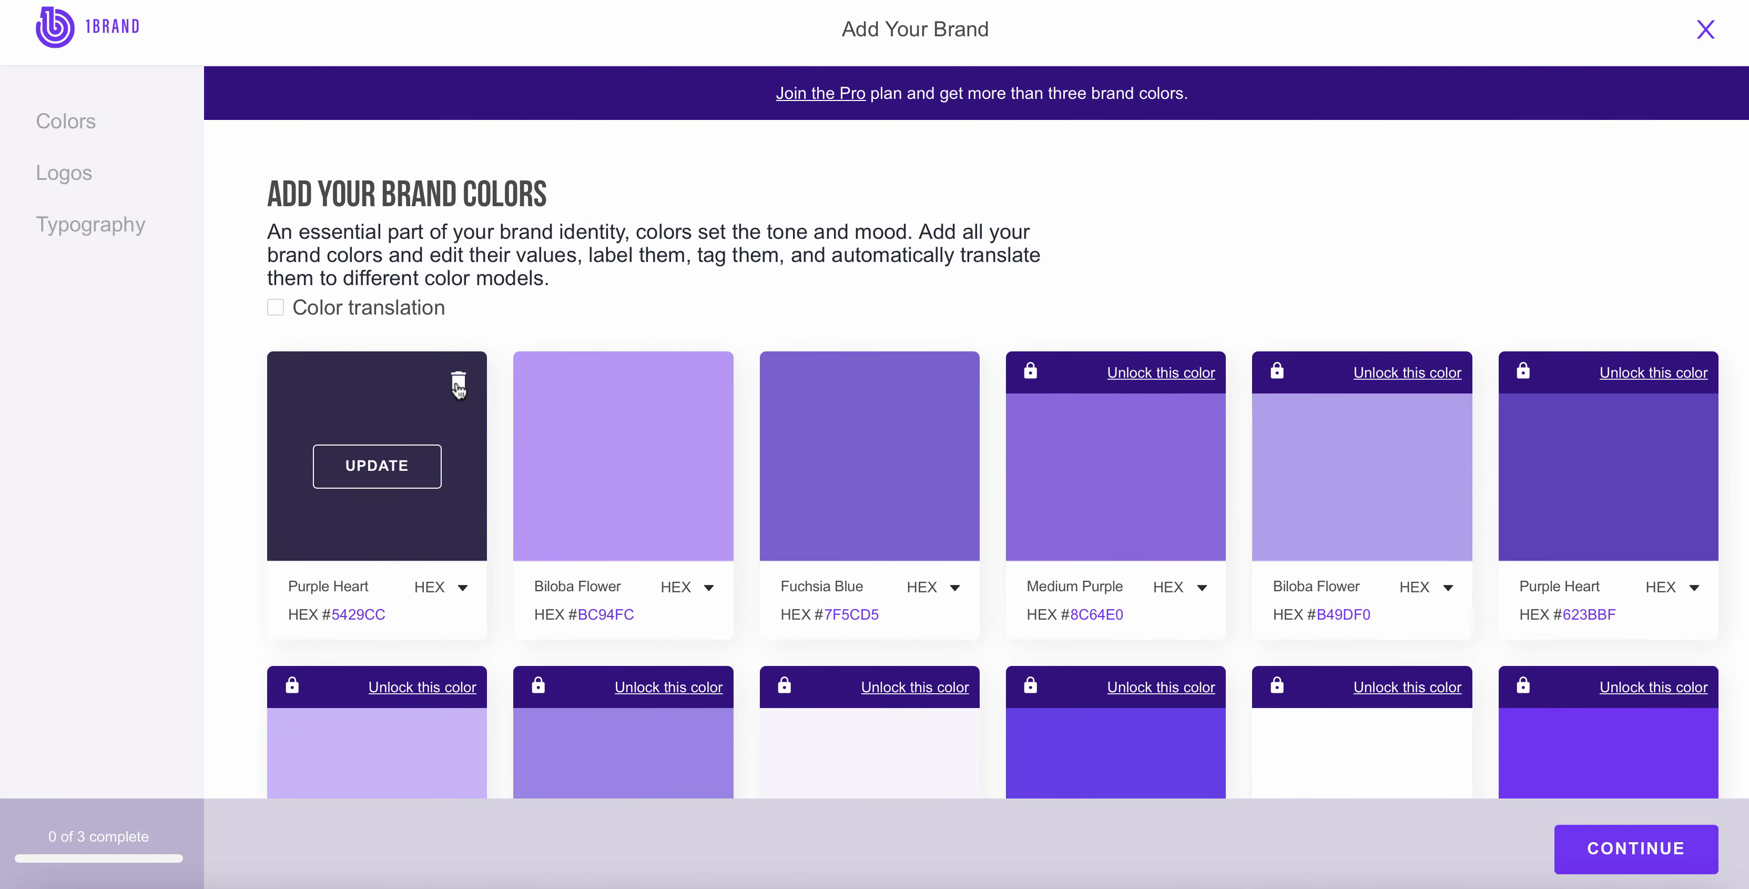
scroll(458, 385, "down", 12)
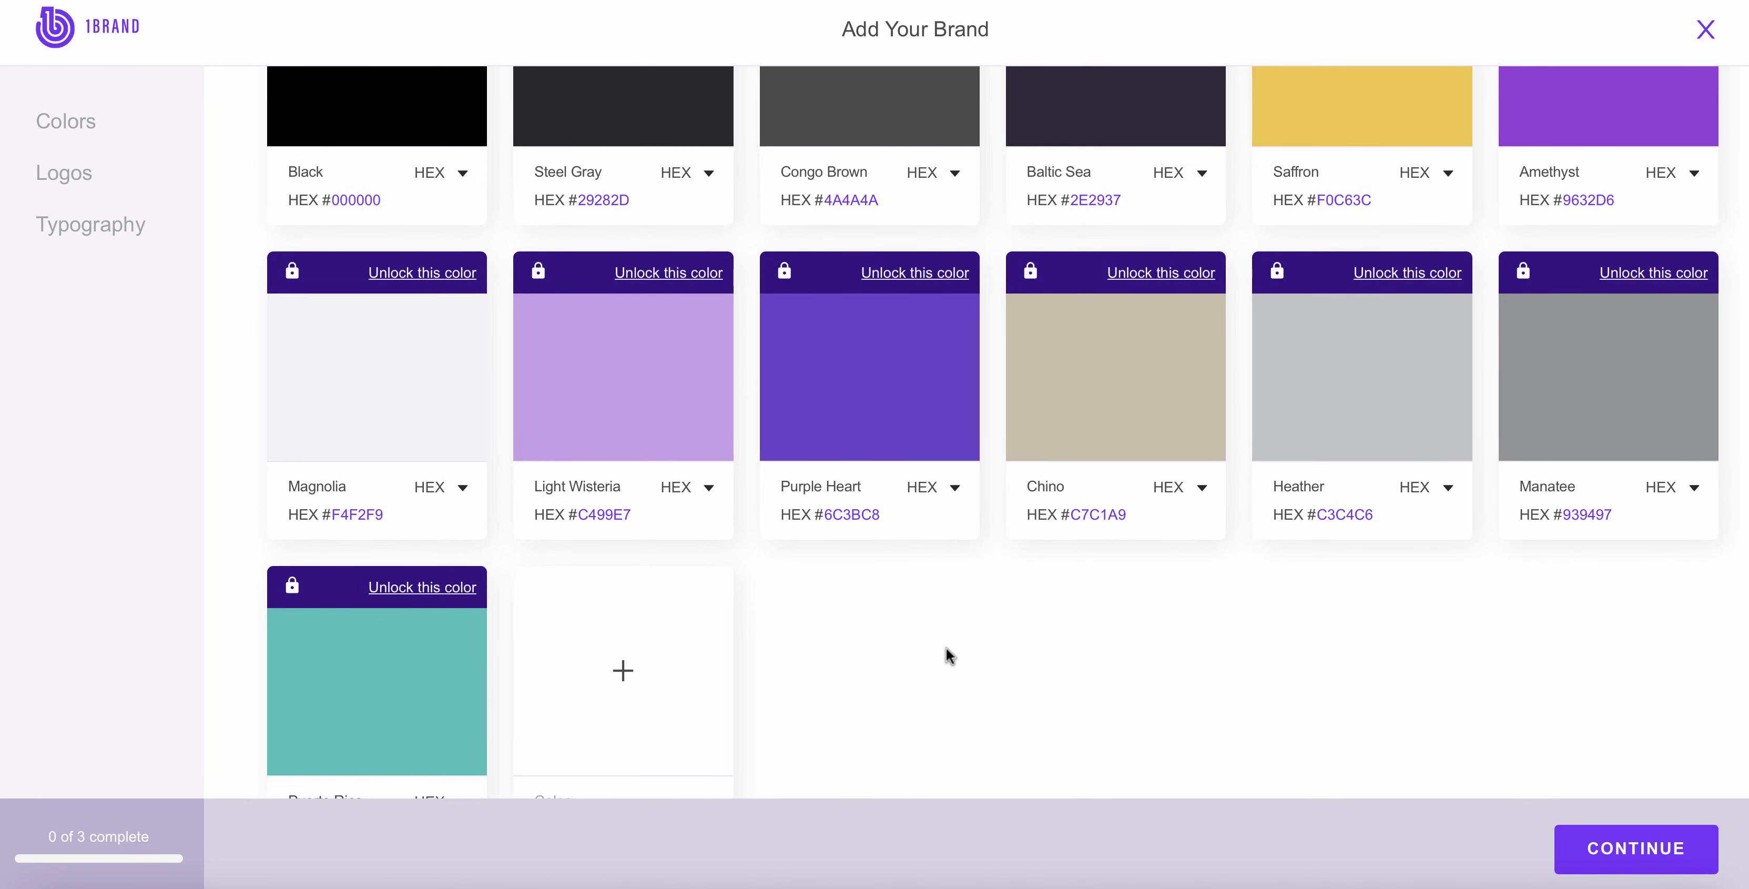
scroll(946, 647, "down", 1)
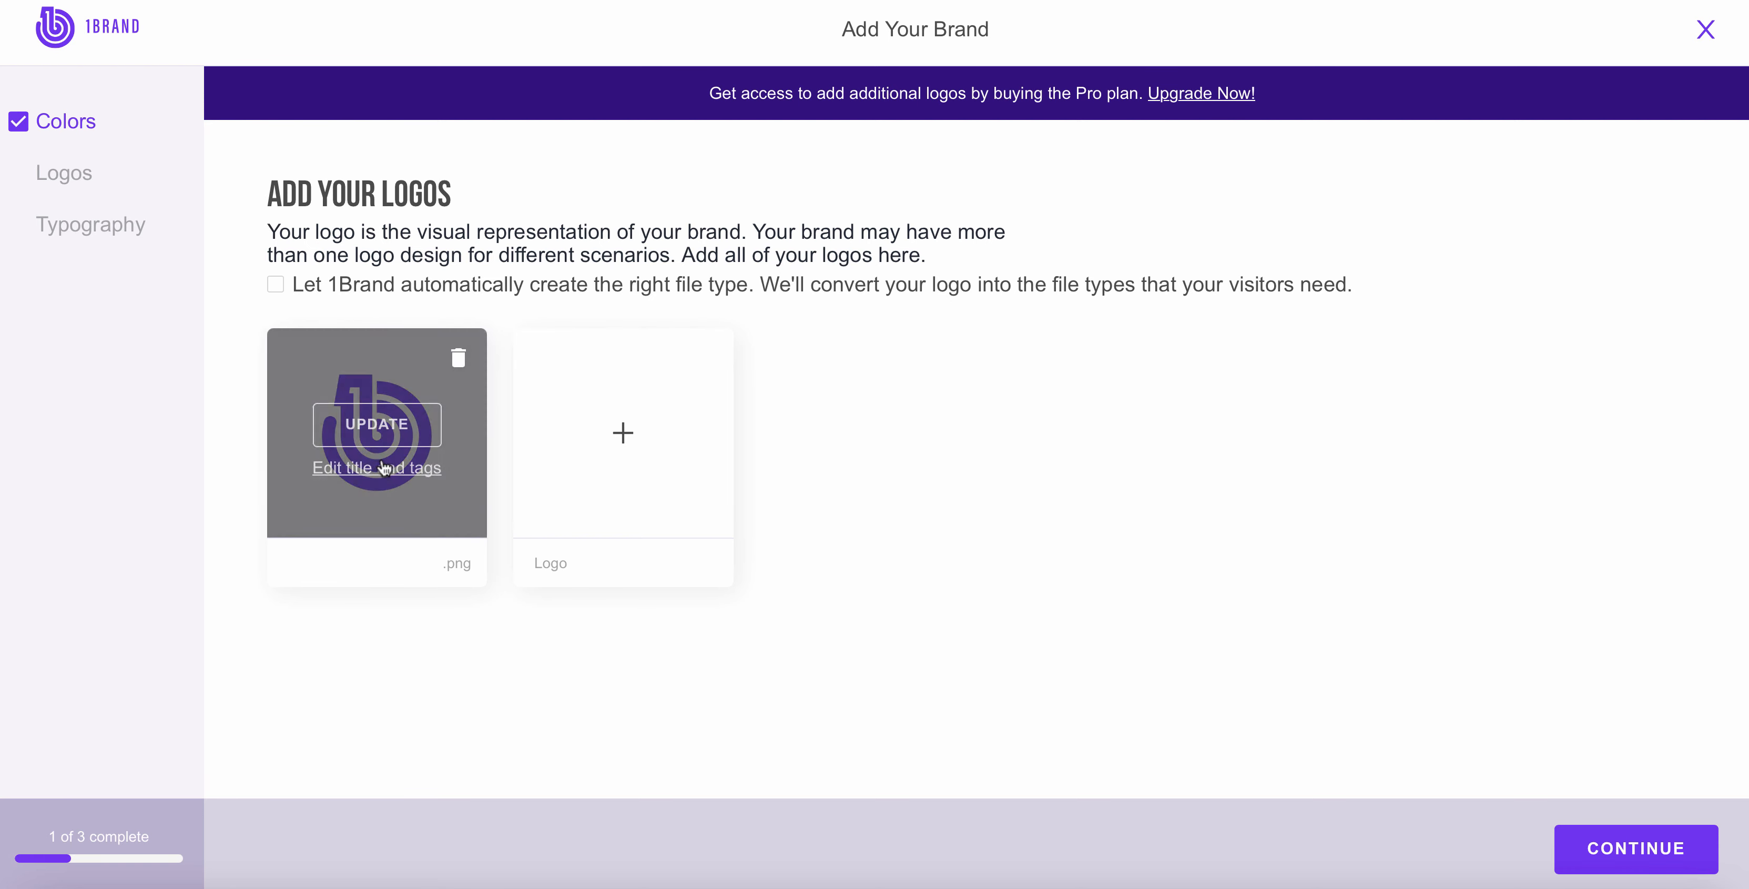
Title the existing logo Favicon, tag it with Logo Icon and Favicon, and close its details without saving.
left_click(390, 468)
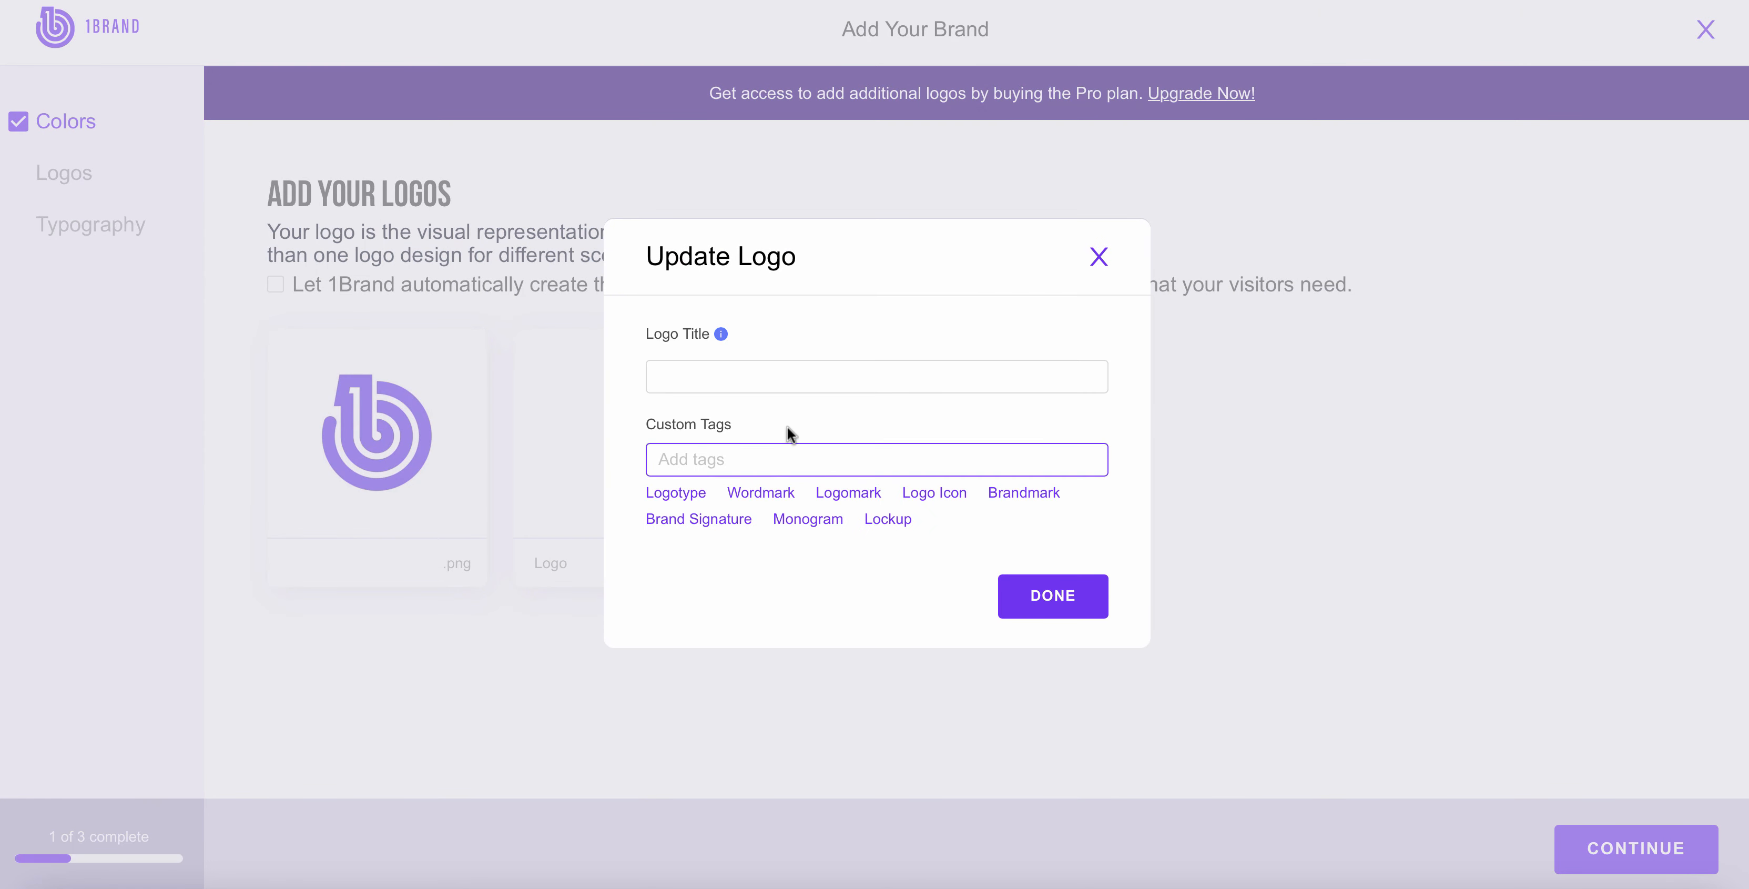
left_click(760, 377)
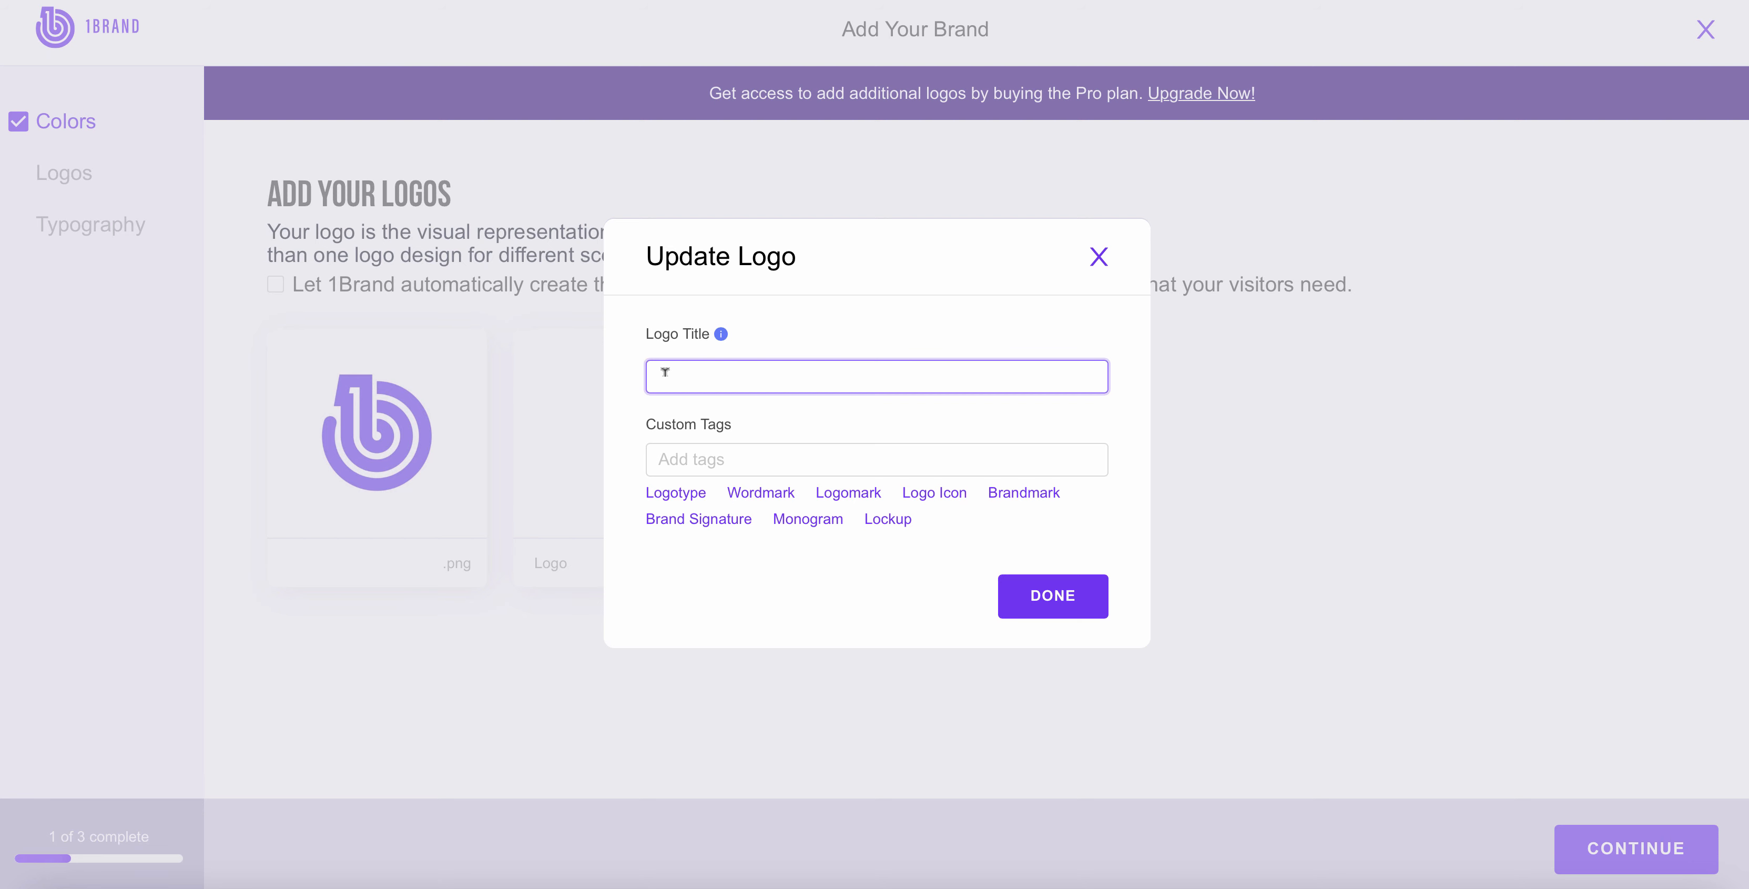
type("Favicon")
left_click(939, 495)
left_click(825, 455)
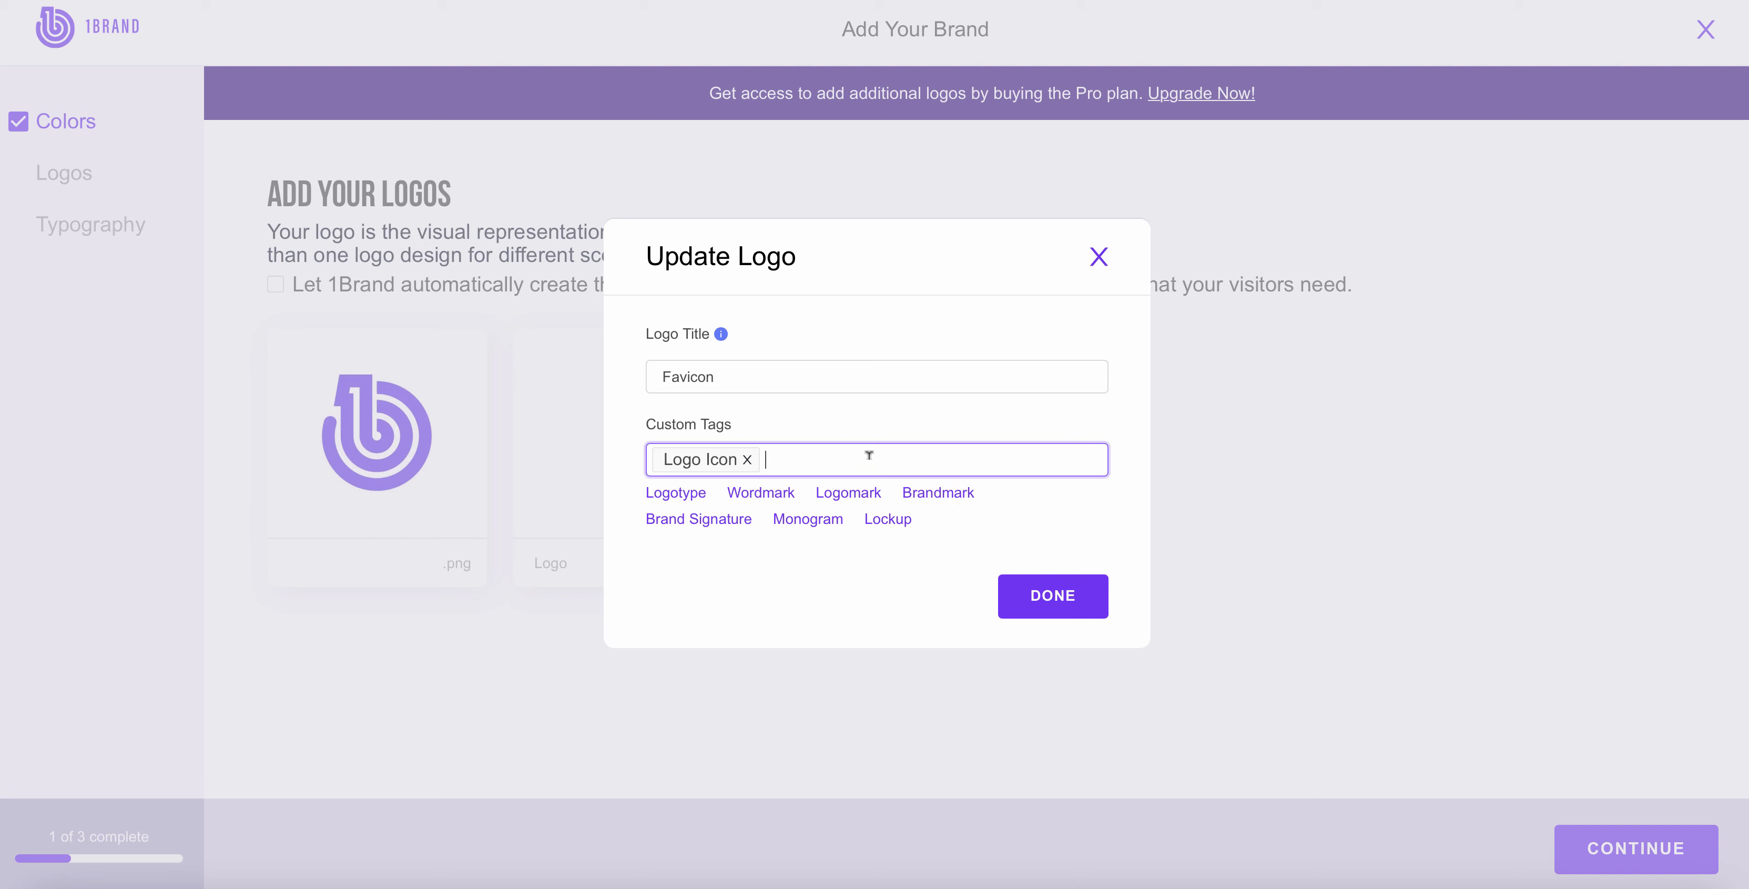
type("Favicon")
key("Return")
left_click(1100, 257)
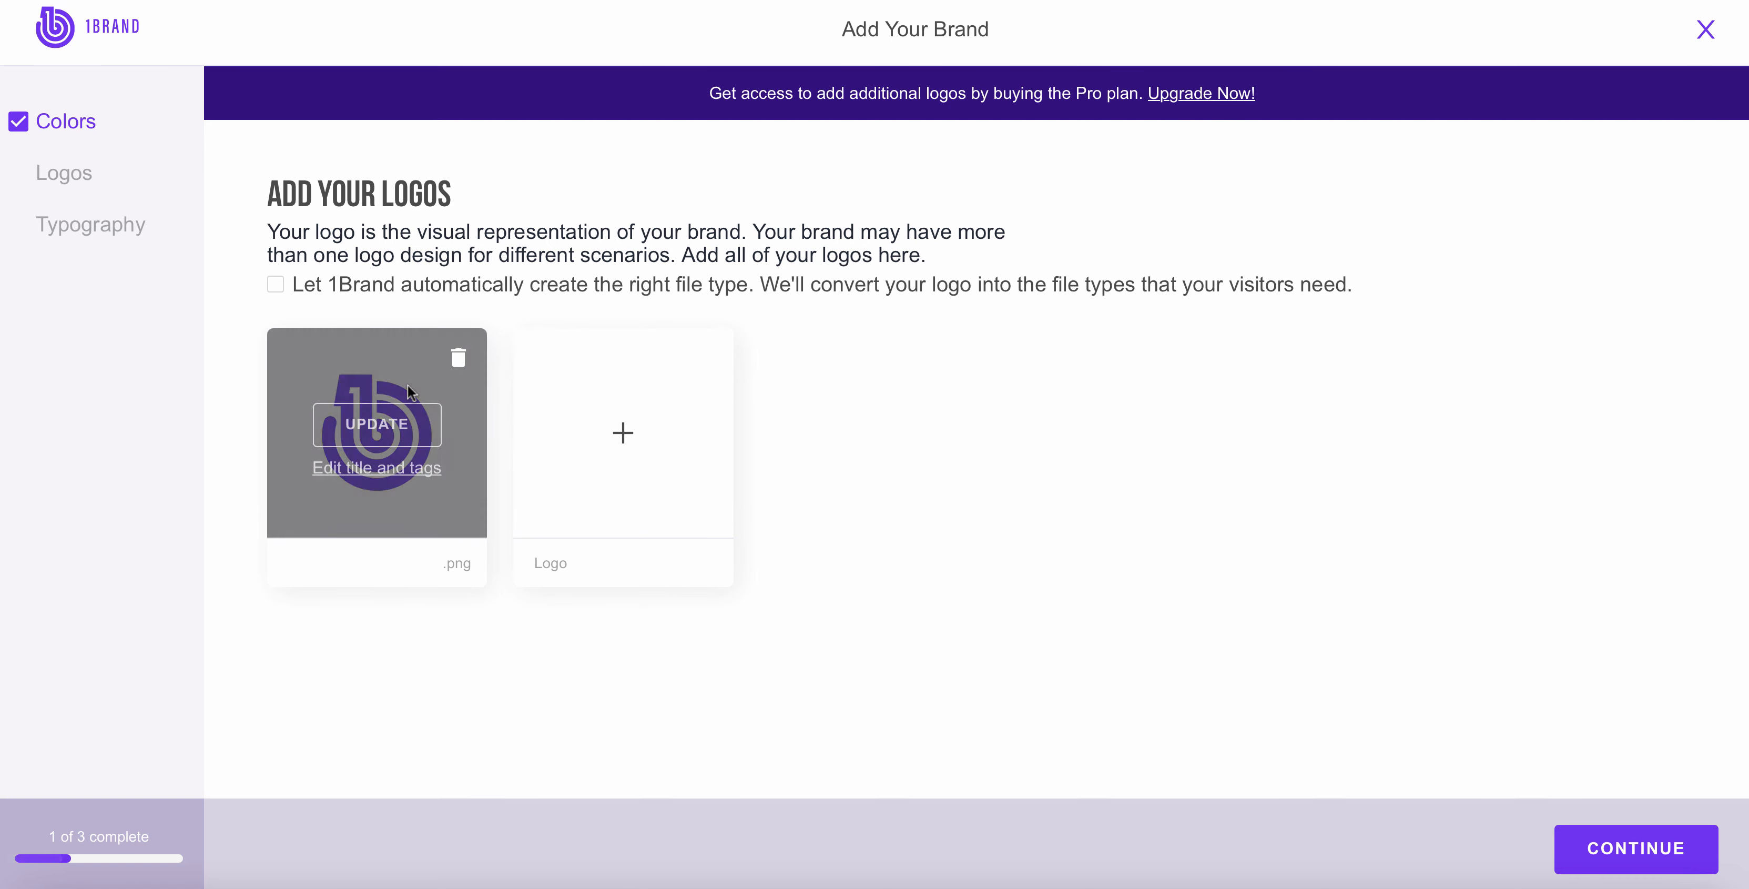
Open the existing logo's clearspace settings and link the top and bottom values of the logo height.
left_click(375, 423)
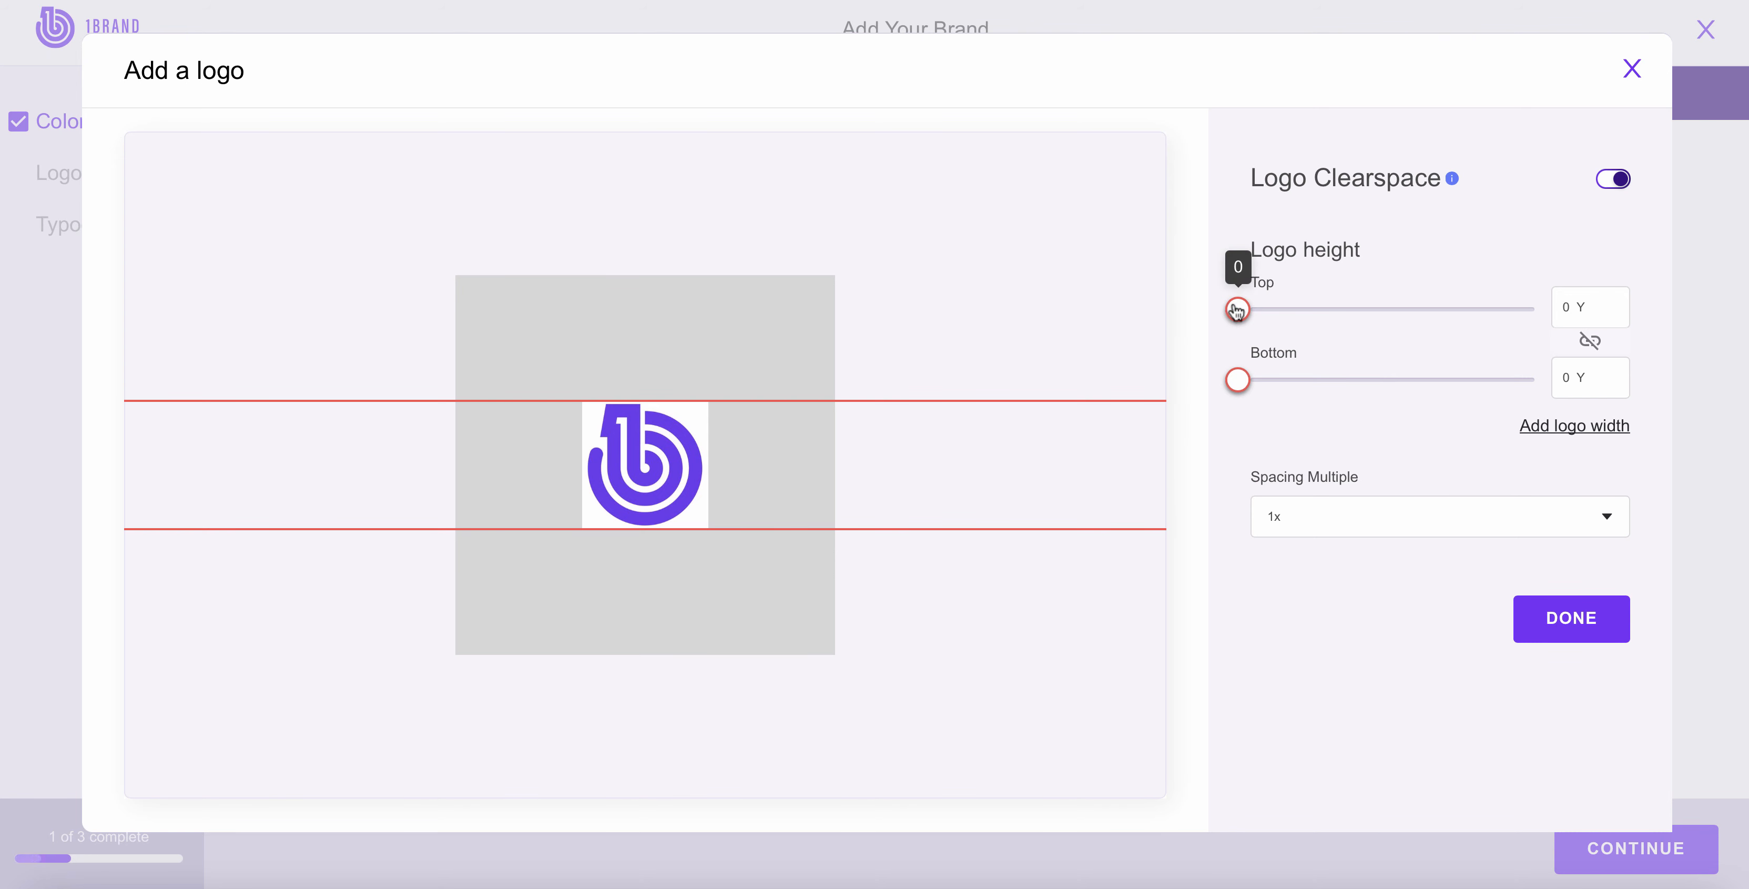
mouse_move(1238, 310)
left_mouse_down()
mouse_move(1359, 321)
mouse_move(1219, 309)
left_mouse_up()
left_click(1590, 340)
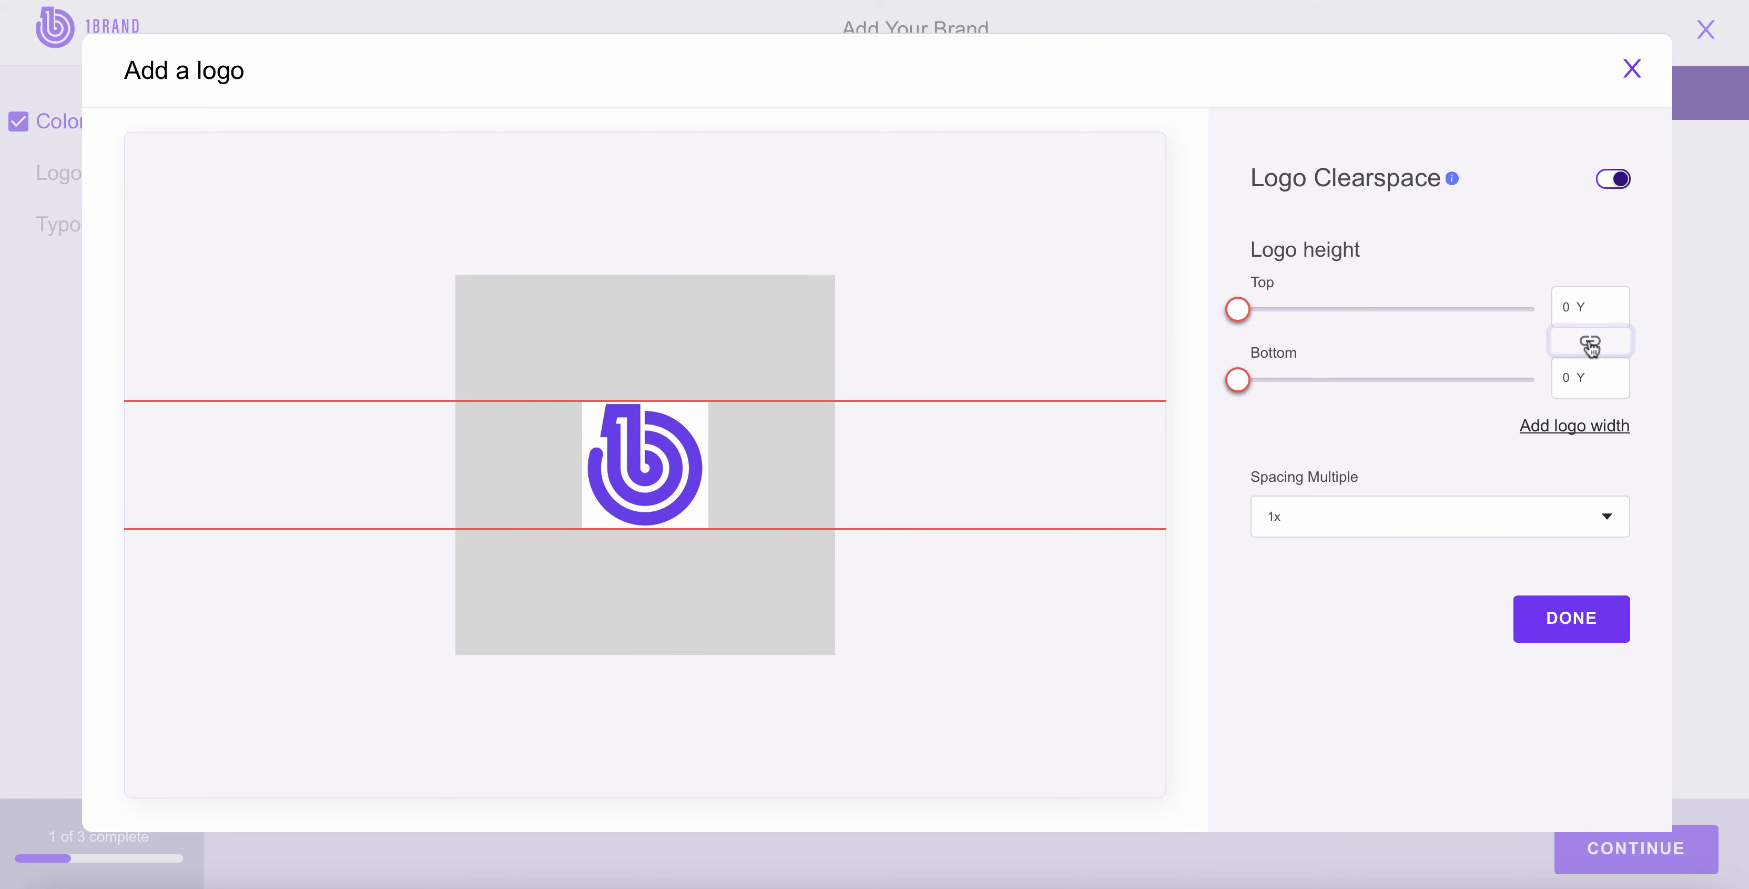
mouse_move(1238, 311)
left_mouse_down()
mouse_move(1327, 314)
mouse_move(1237, 314)
left_mouse_up()
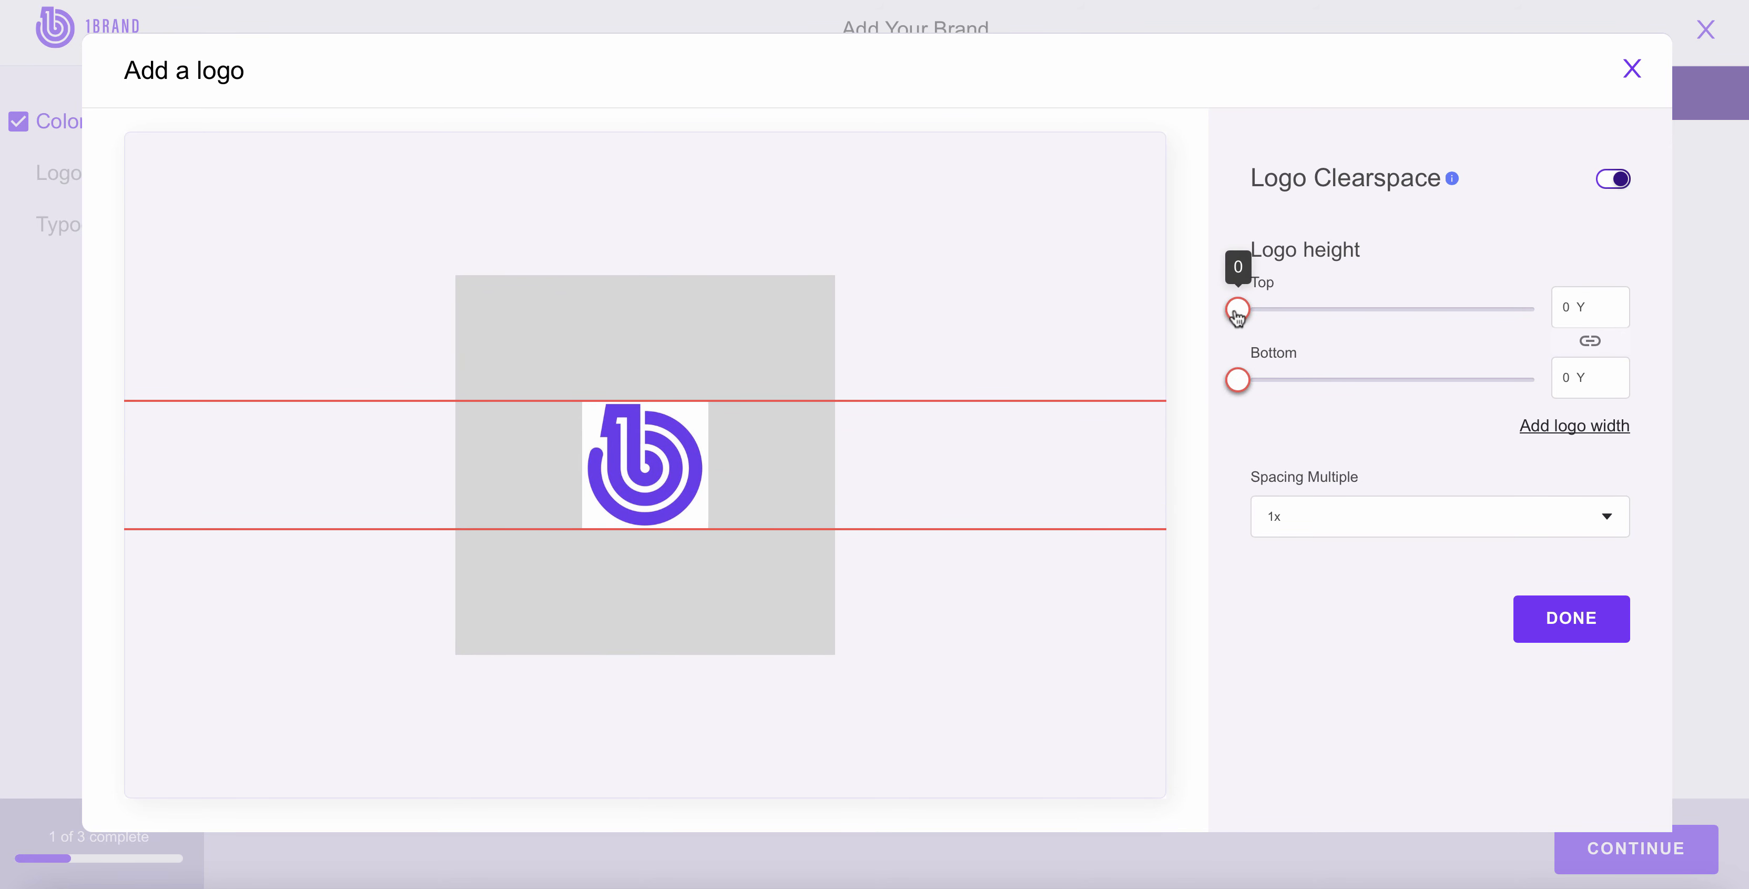
Add logo width guides to the clearspace and link their left and right values.
left_click(1530, 425)
mouse_move(1238, 503)
left_mouse_down()
mouse_move(1297, 504)
mouse_move(1237, 504)
left_mouse_up()
left_click(1590, 535)
mouse_move(1243, 509)
left_mouse_down()
mouse_move(1320, 507)
mouse_move(1238, 504)
left_mouse_up()
Set the clearspace spacing multiple to 1.5x and close the logo settings without saving.
left_click(1328, 687)
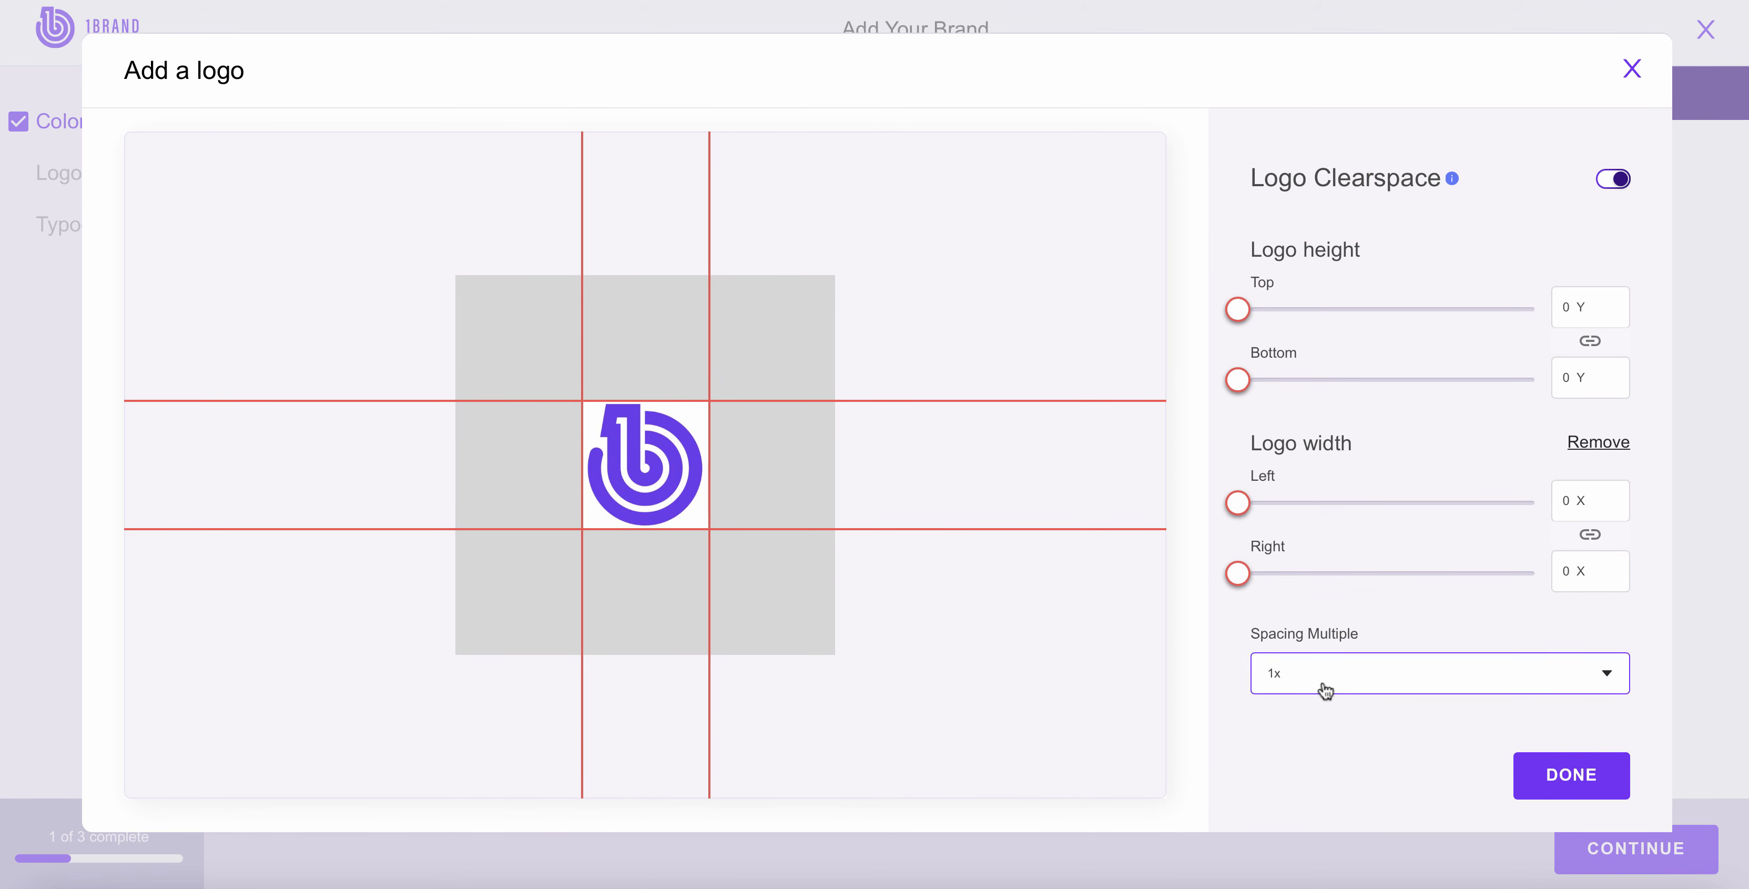
left_click(1307, 574)
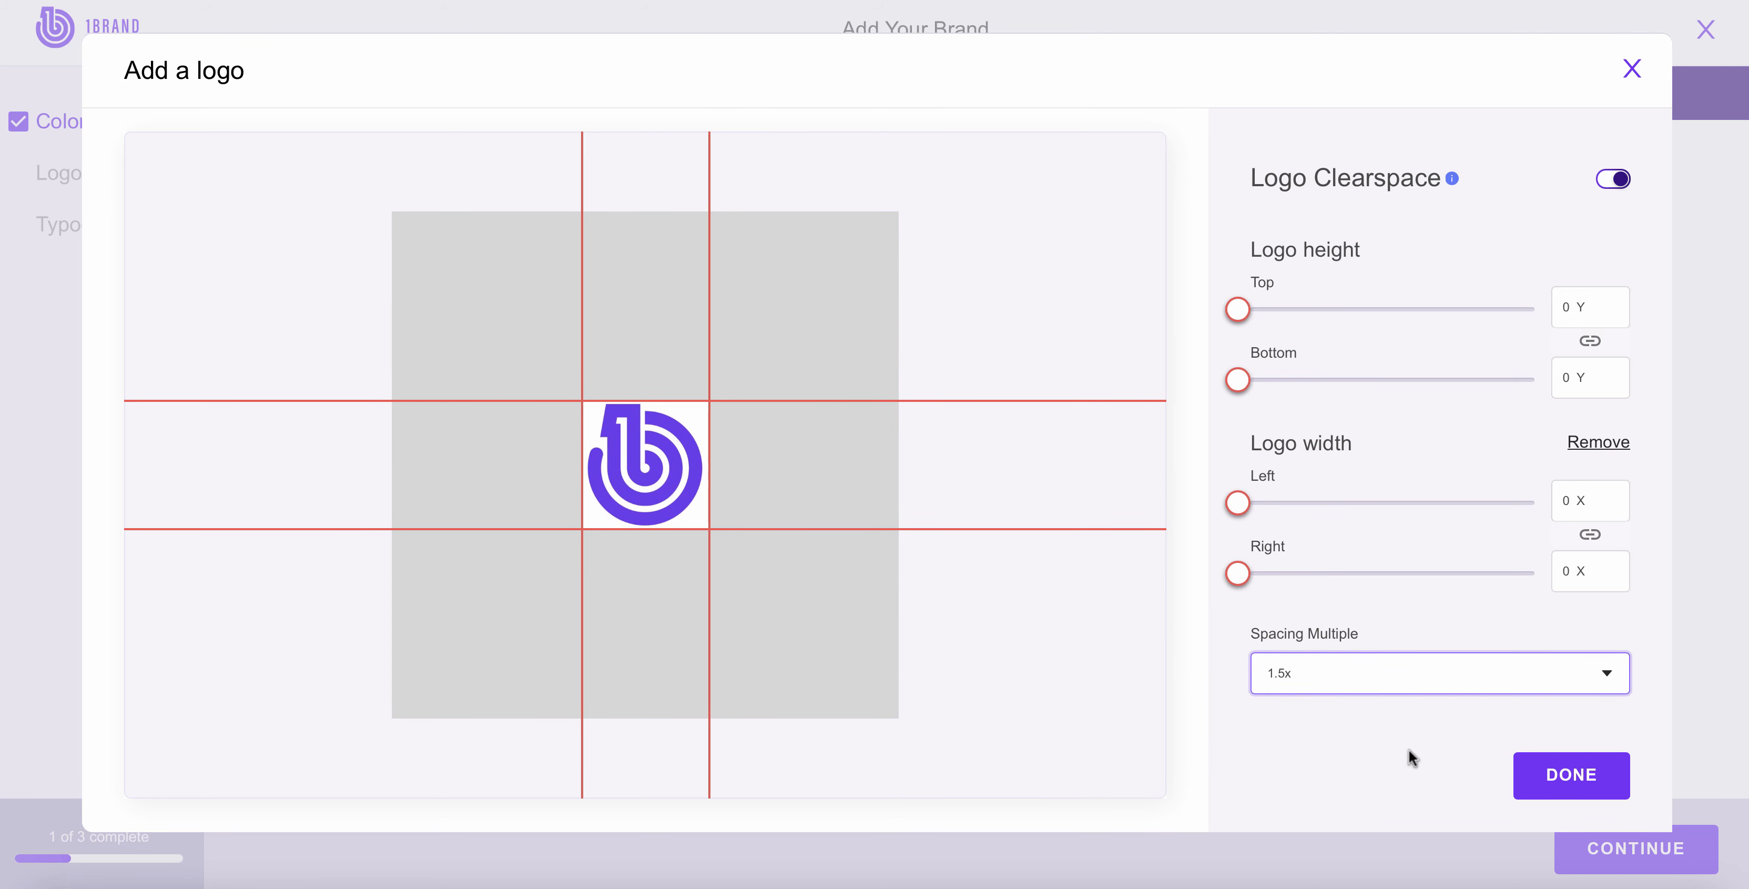
left_click(1631, 68)
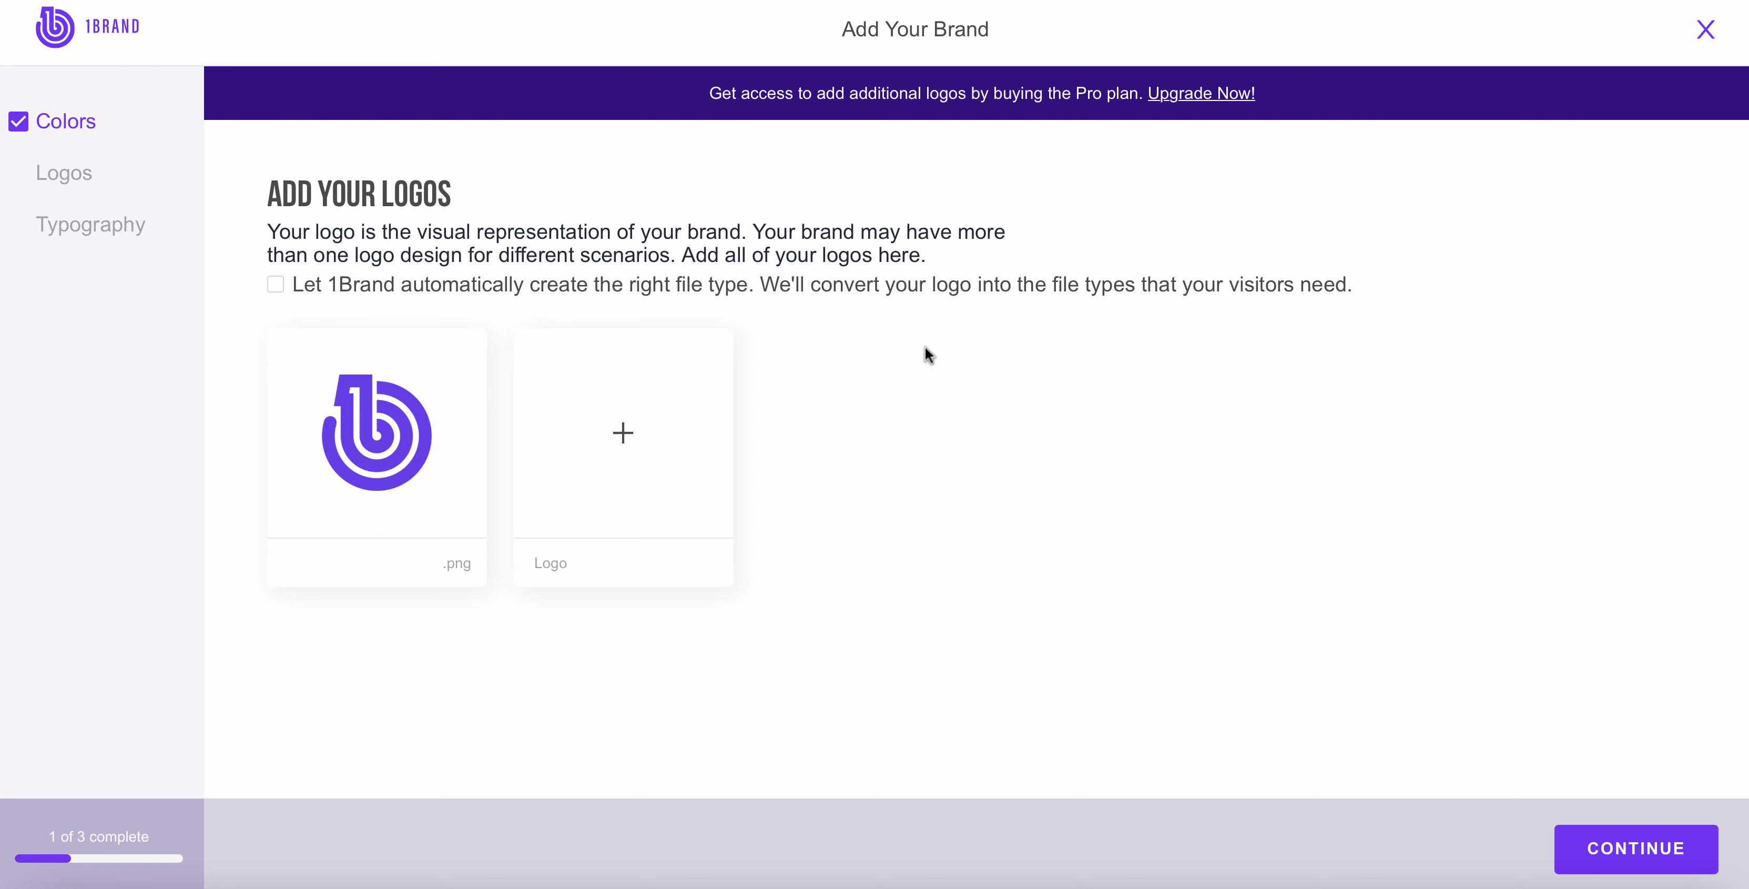
View the upload area for adding another logo, close it, and continue to the typography stage.
mouse_move(377, 434)
left_click(623, 435)
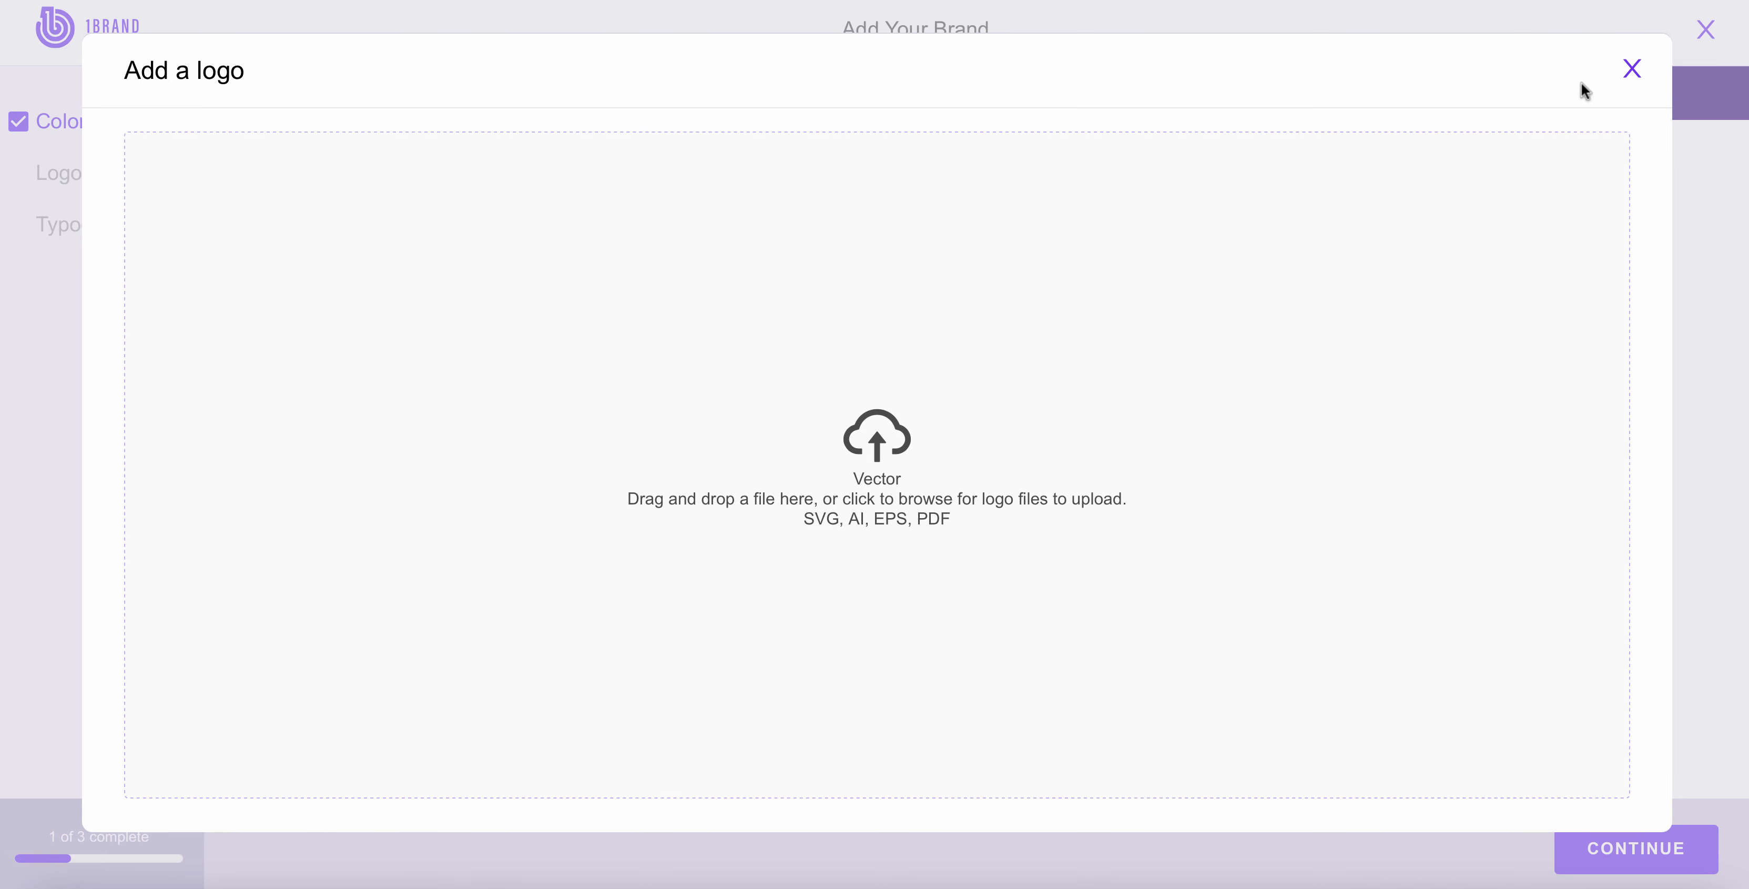
left_click(1629, 71)
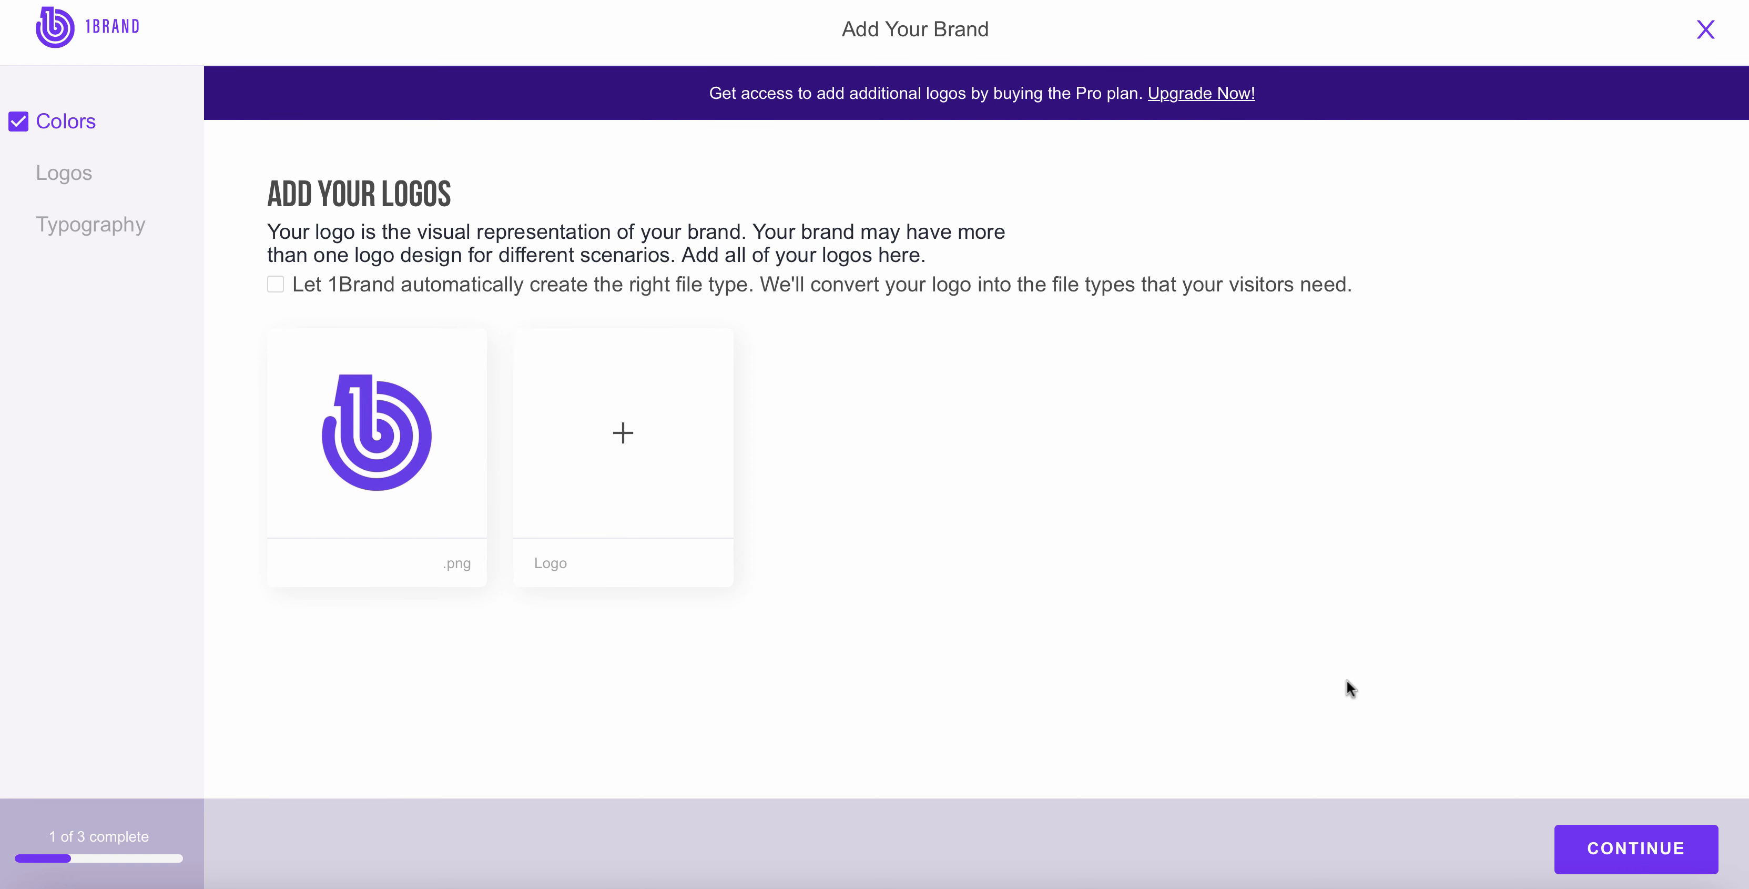
left_click(1626, 842)
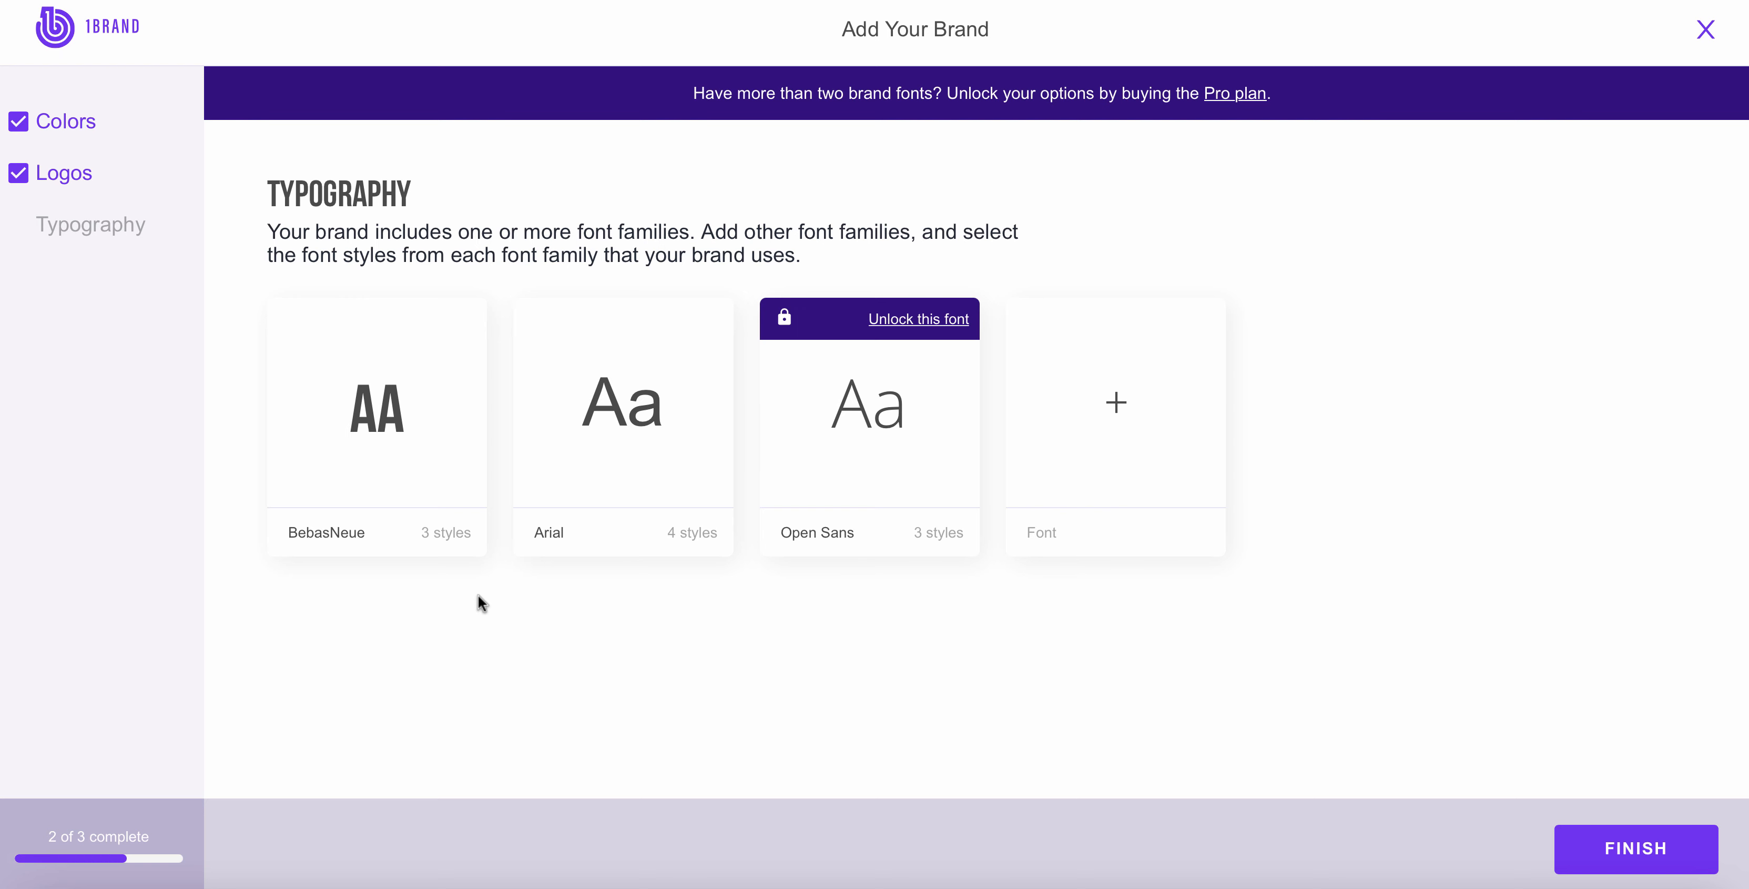
Tag the BebasNeue 400 normal style with Primary and Blog, and close the font details without saving.
mouse_move(375, 465)
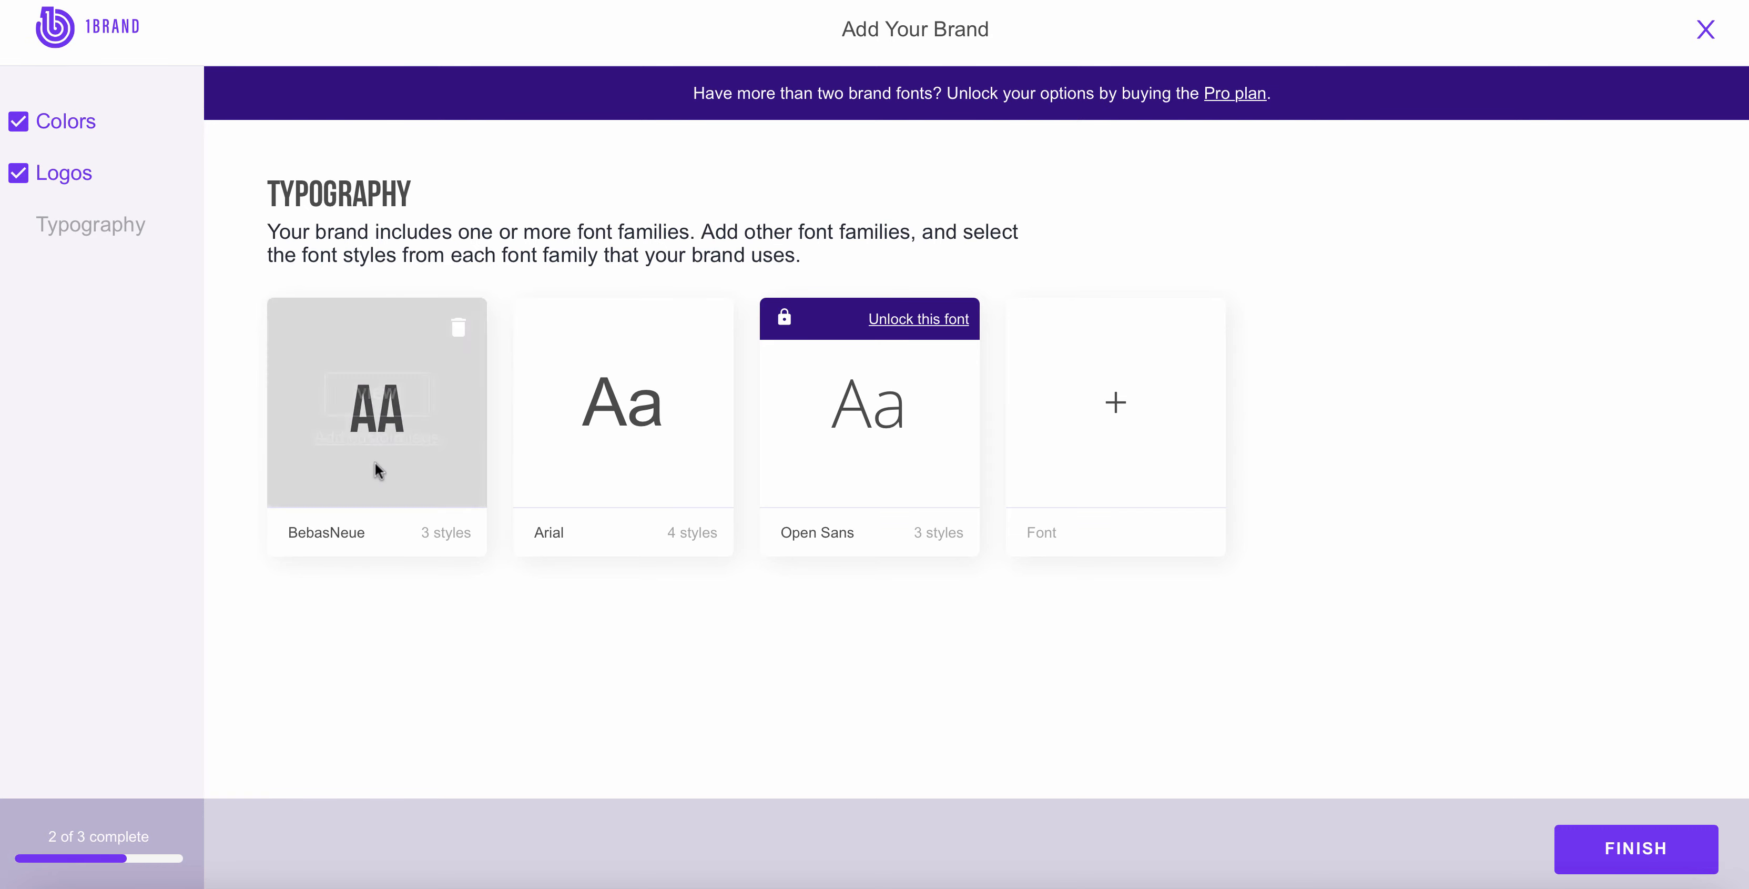
left_click(357, 438)
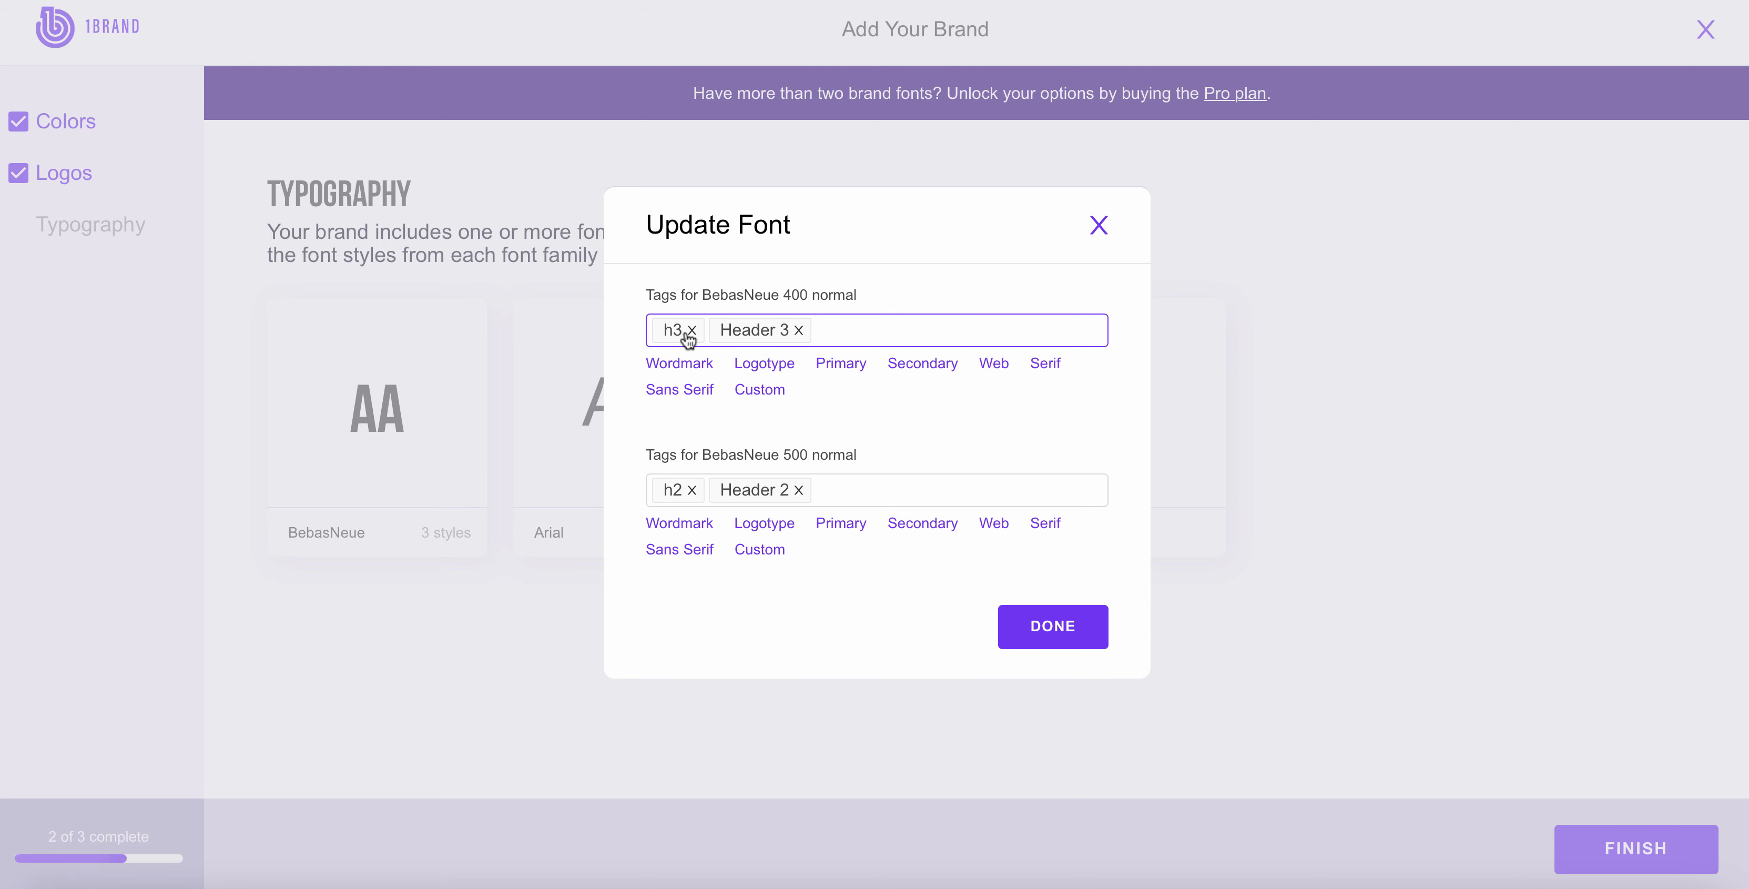
left_click(856, 364)
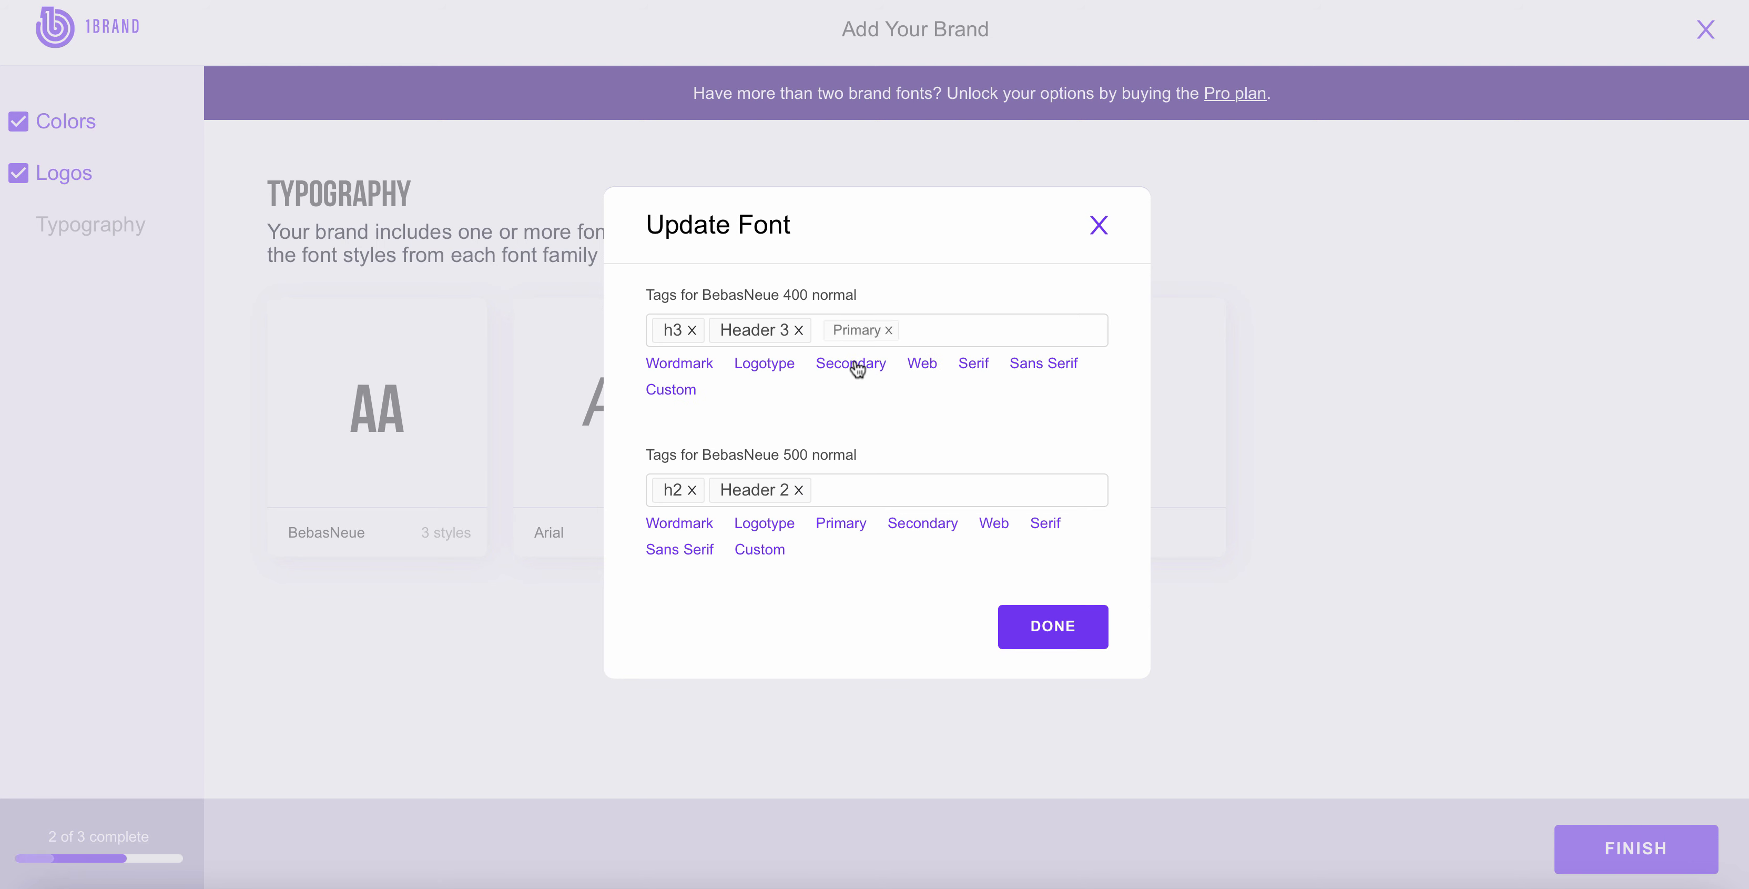
type("Blog")
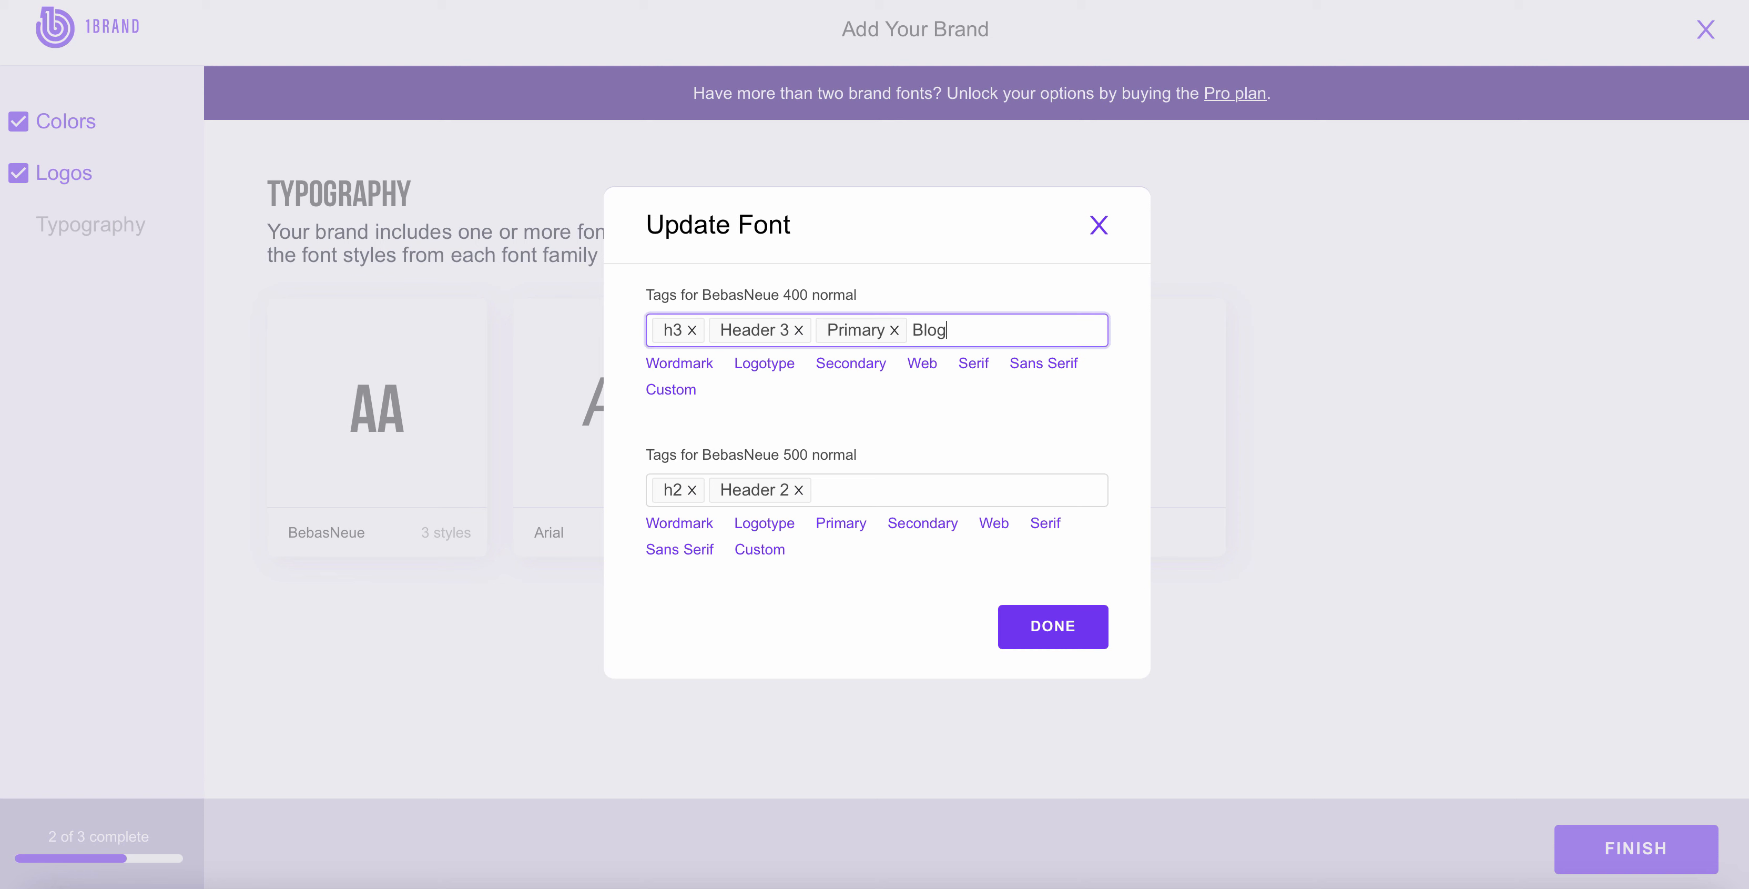
key("Return")
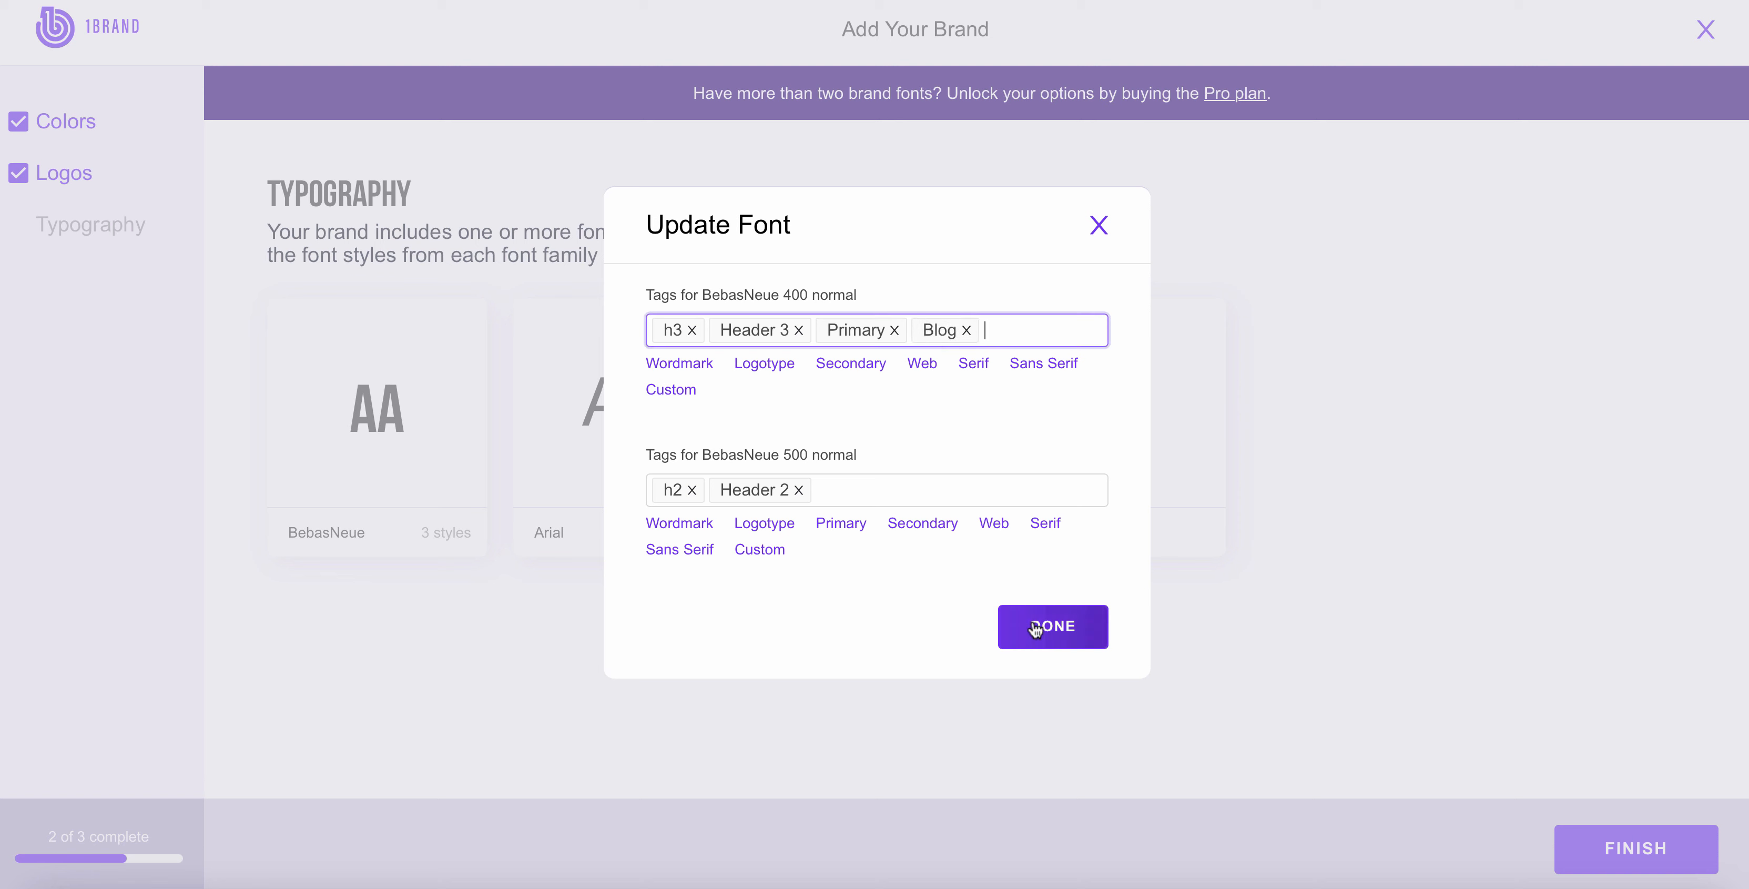
left_click(1099, 228)
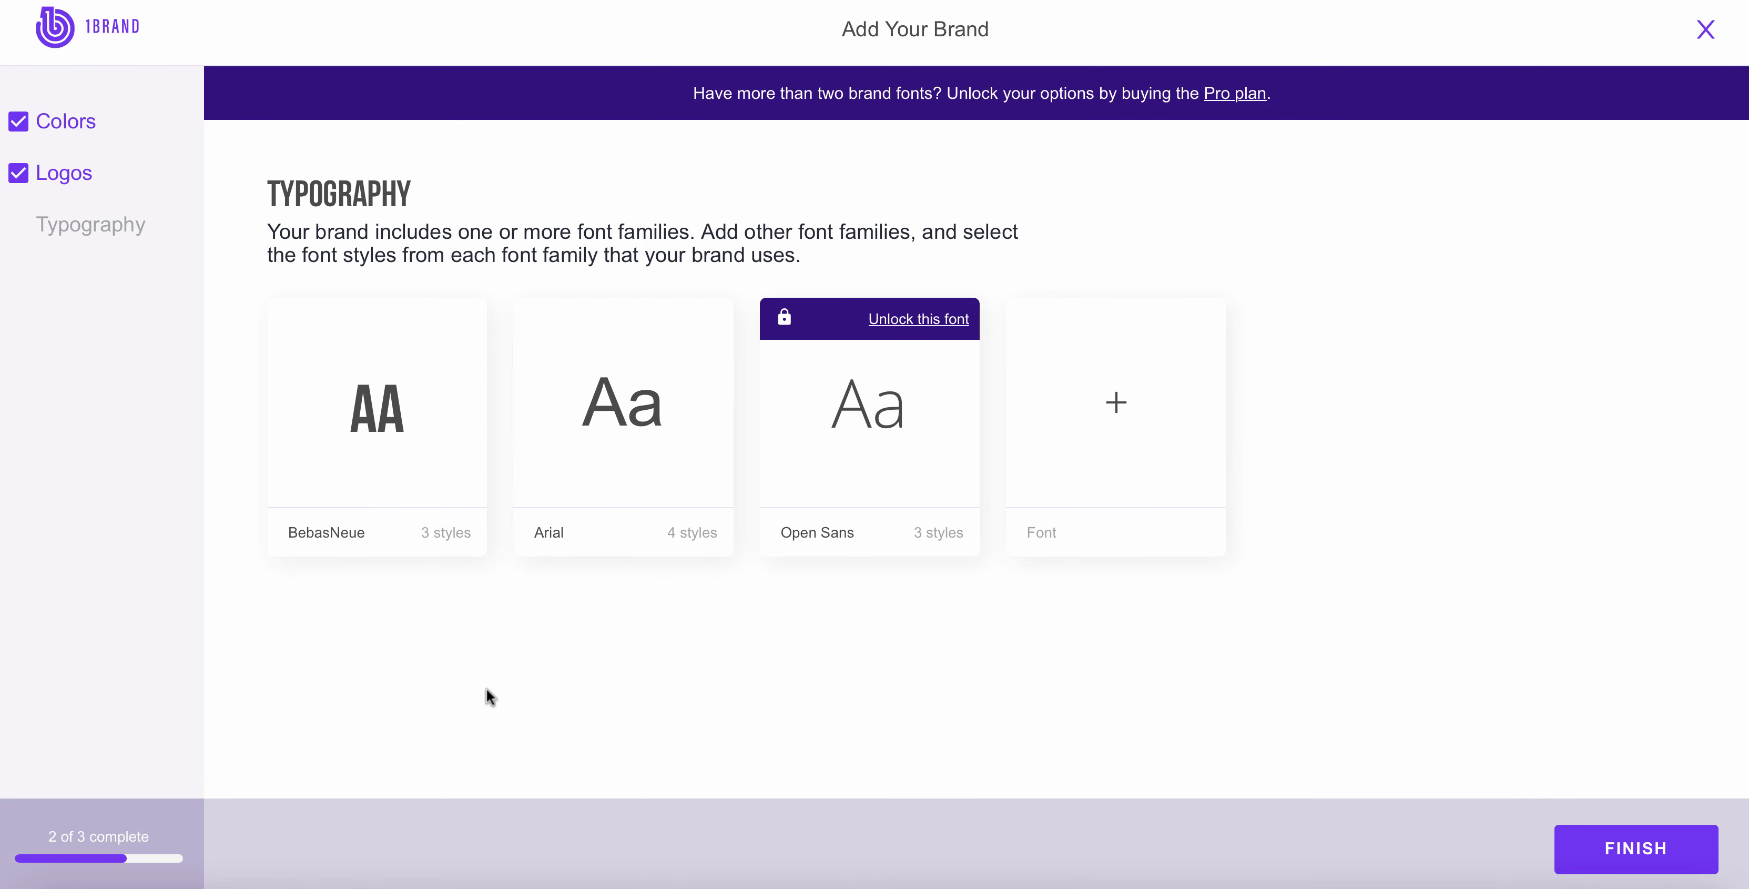
Limit the BebasNeue h3 text usage to Web and Mobile, and close the font styles without saving.
mouse_move(377, 396)
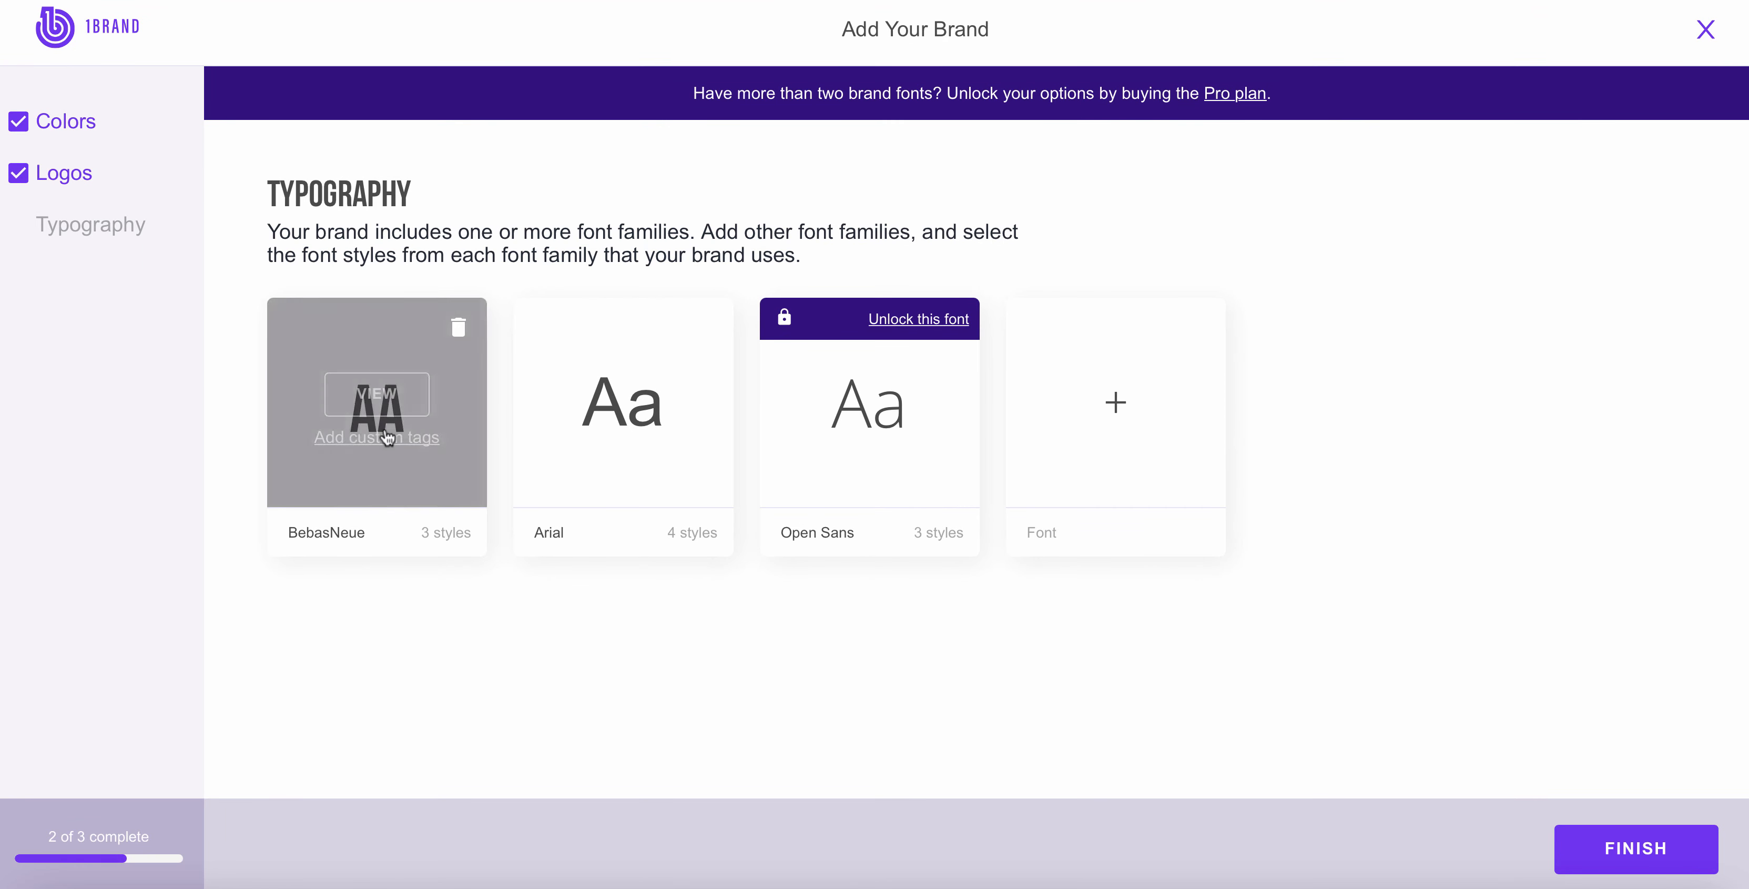
left_click(377, 394)
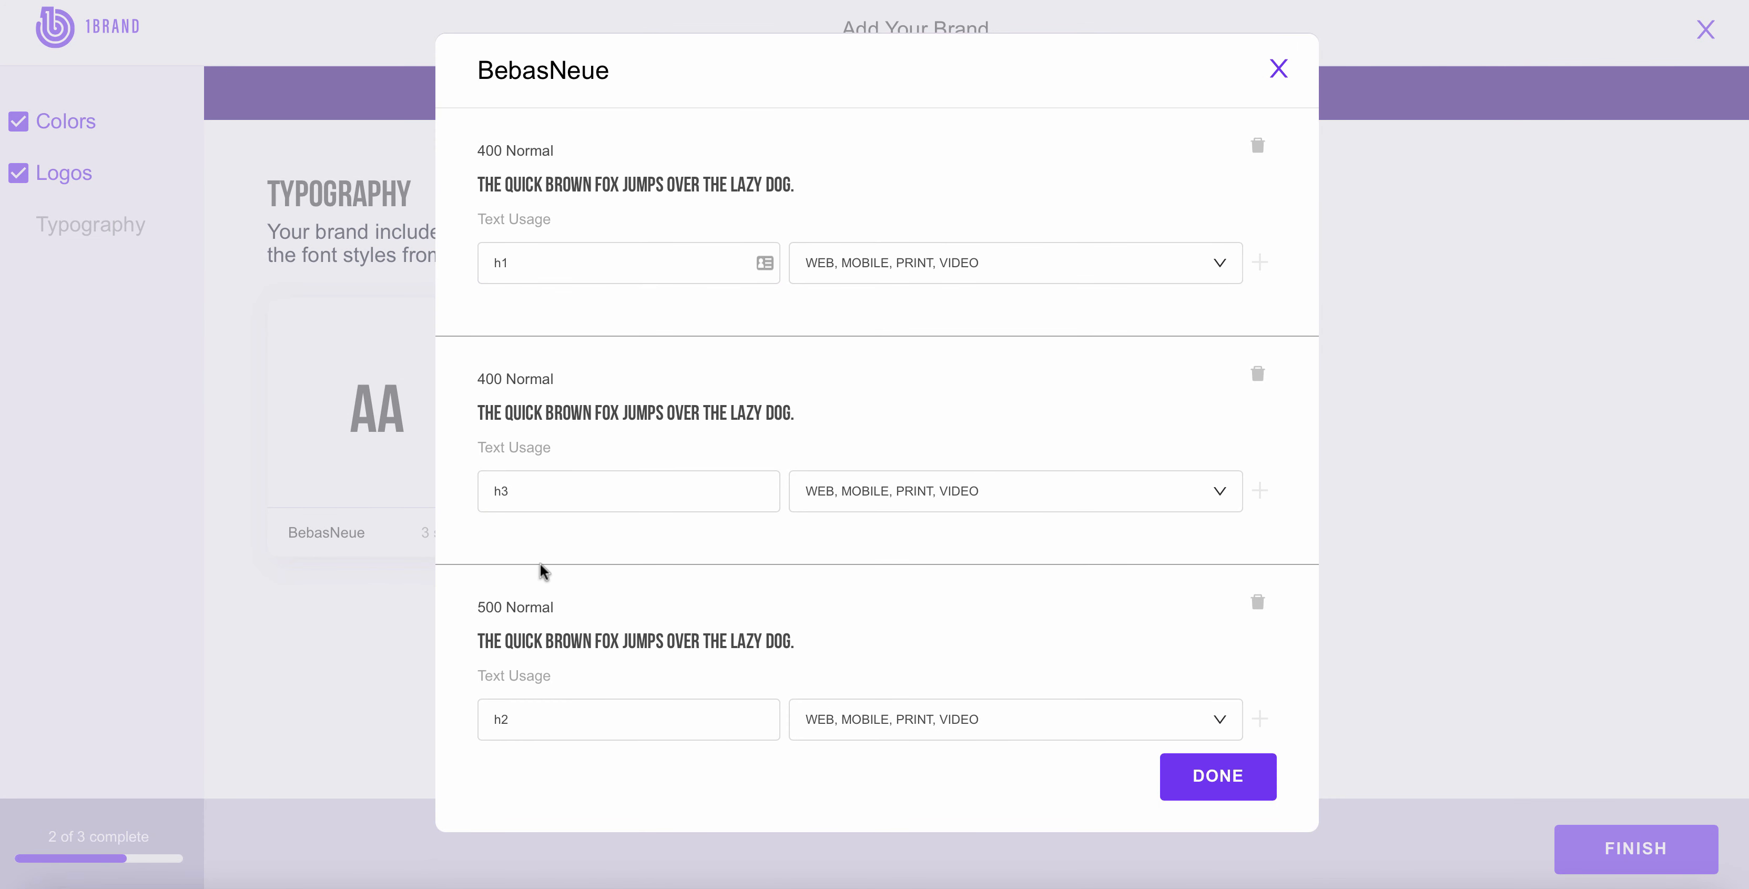
left_click(632, 483)
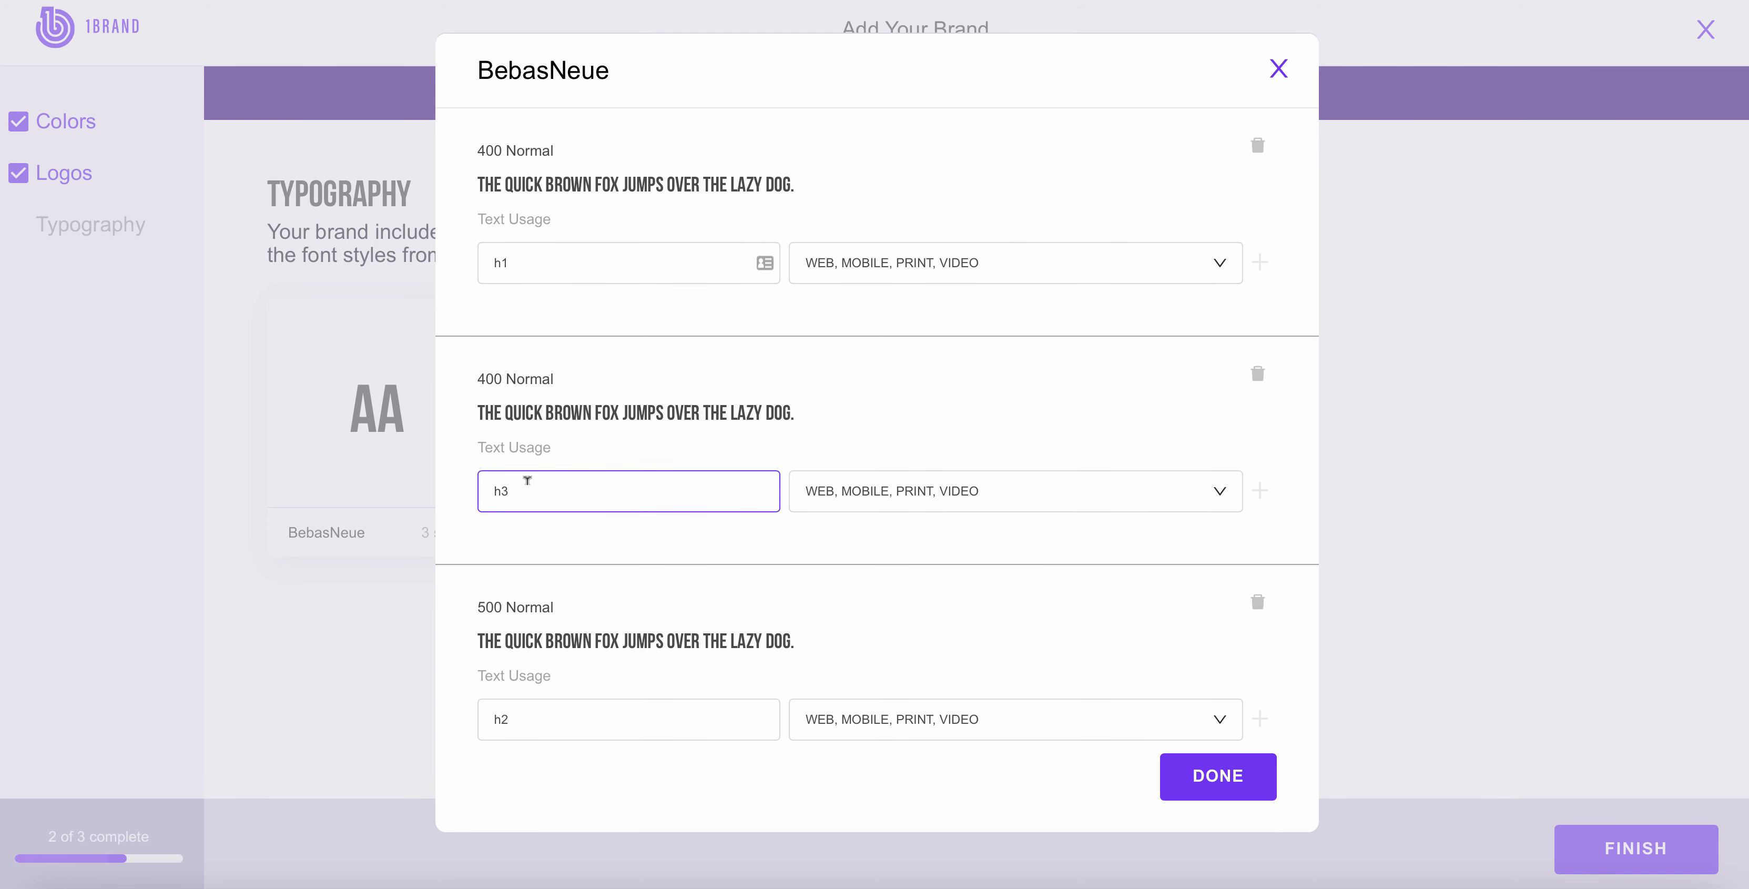
left_click(938, 490)
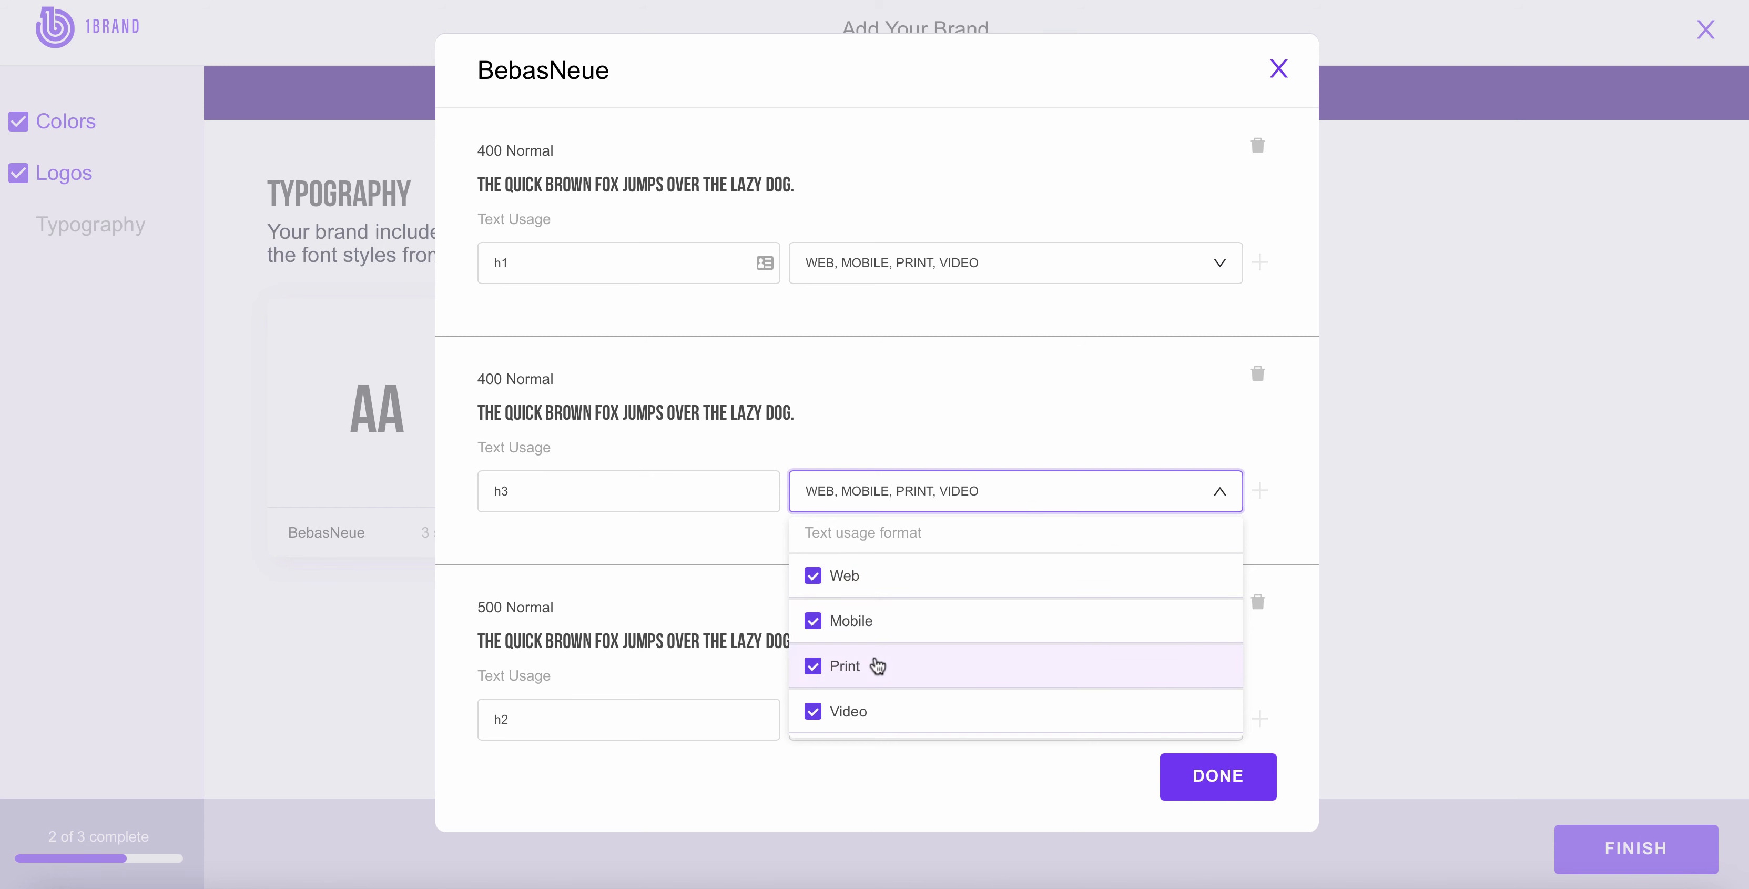
left_click(813, 670)
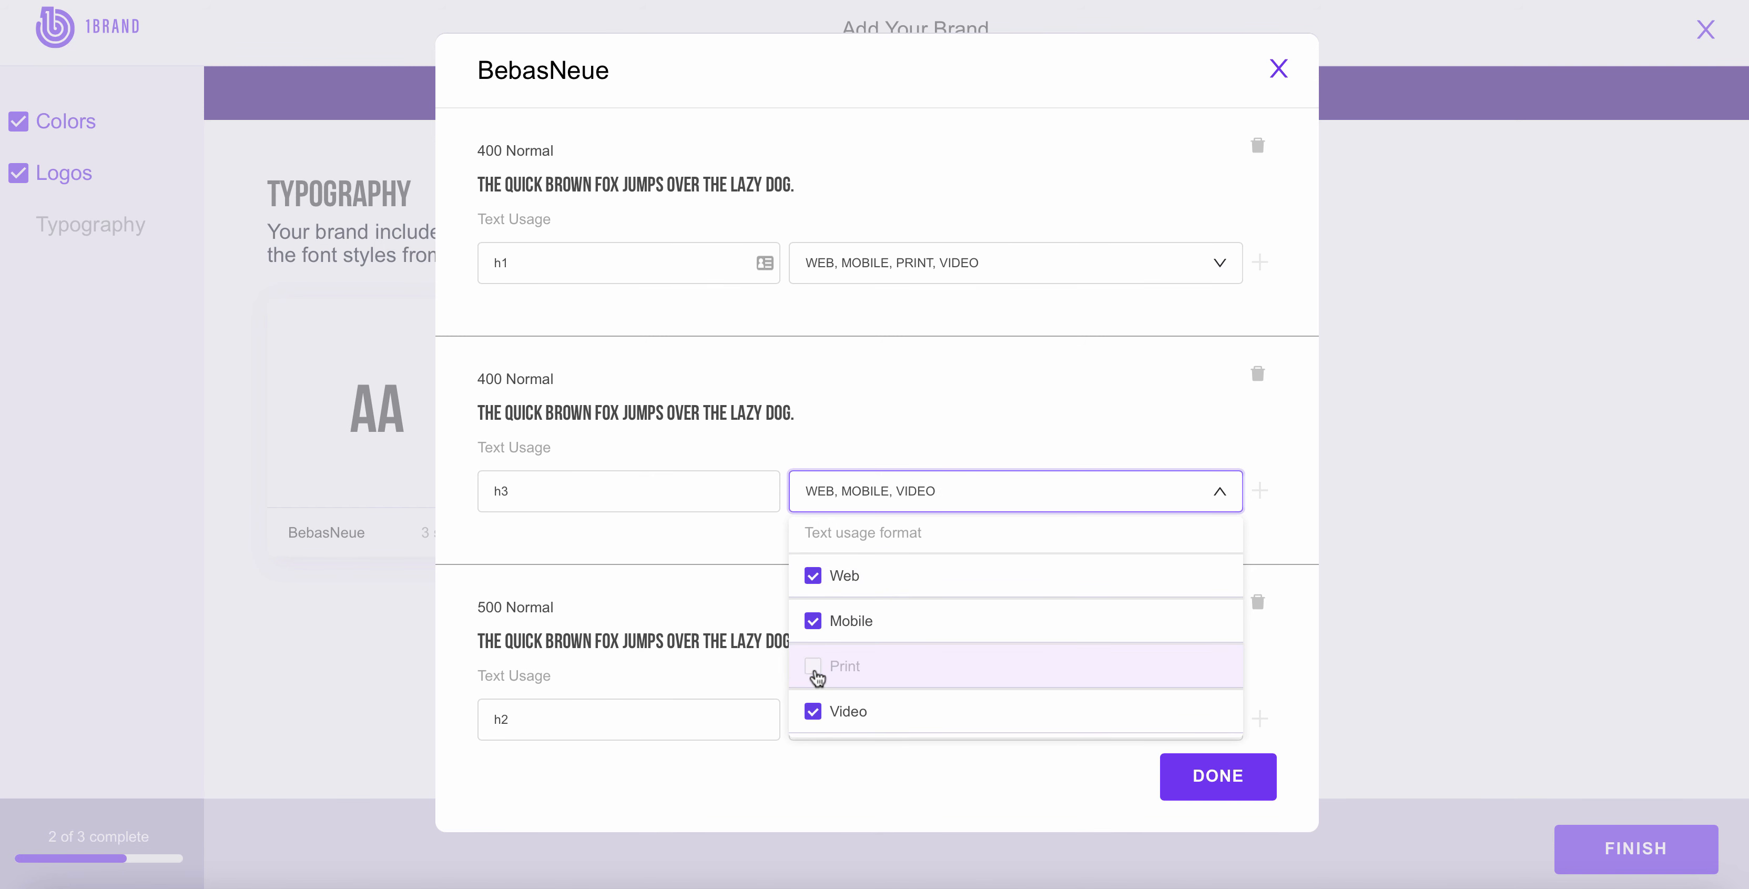
left_click(813, 715)
left_click(720, 552)
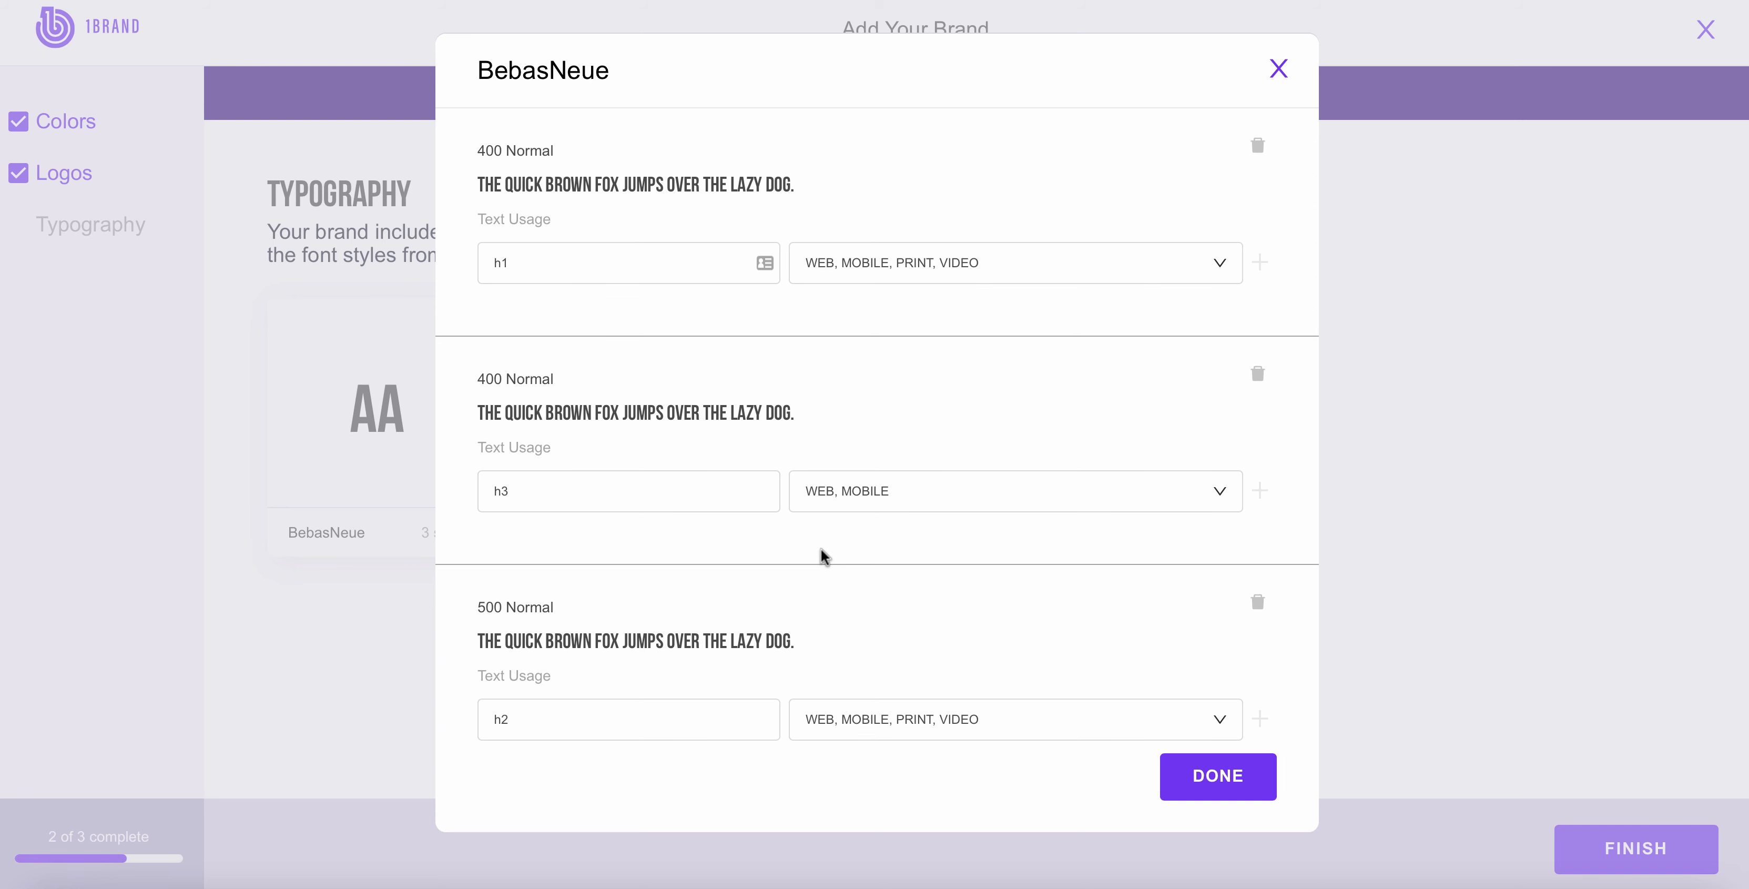
left_click(1287, 69)
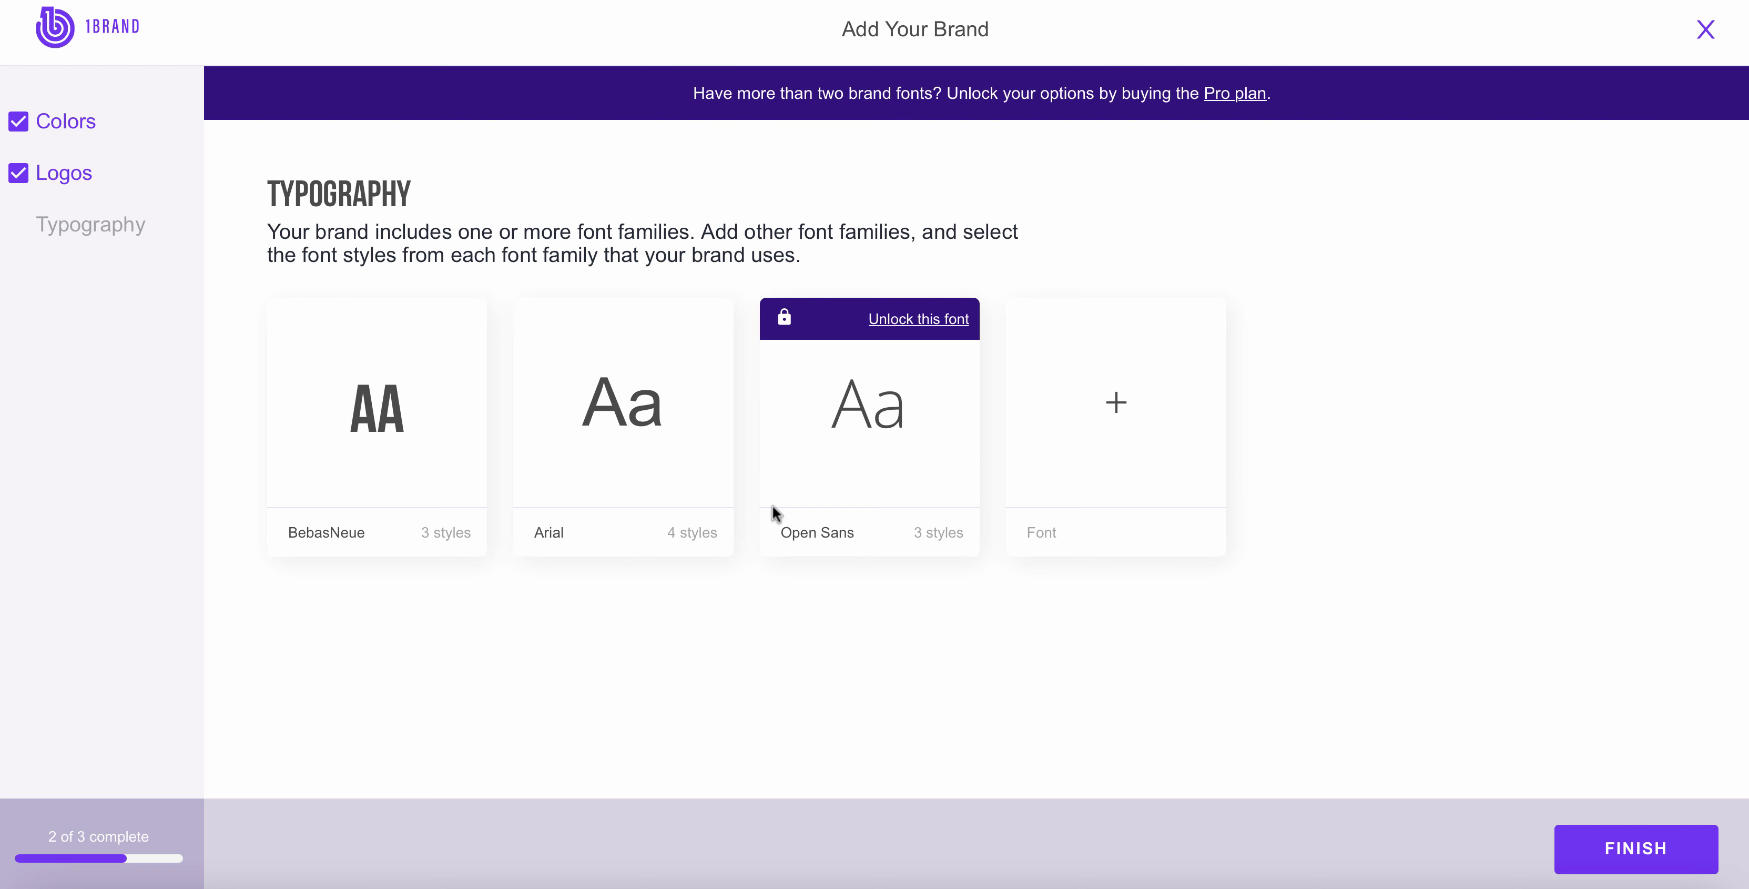
Search the font families for "open" and add the Open Sans Condensed bold, Open Sans 300 and Open Sans 300 italic styles.
mouse_move(553, 402)
left_click(1115, 408)
left_click(687, 298)
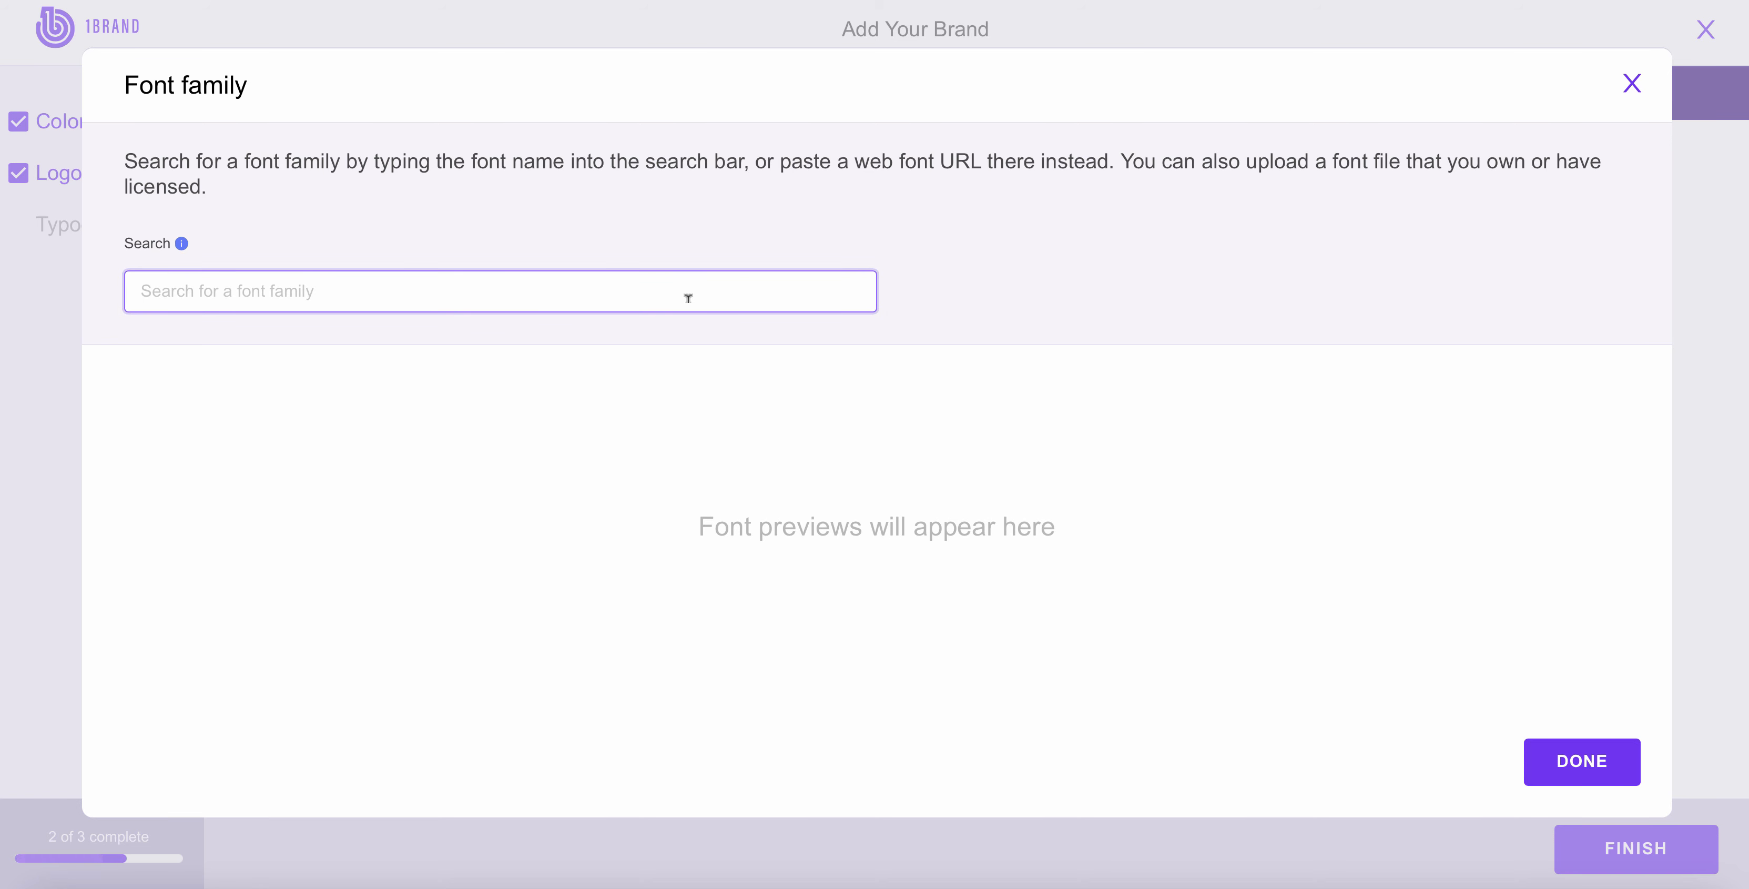
type("open")
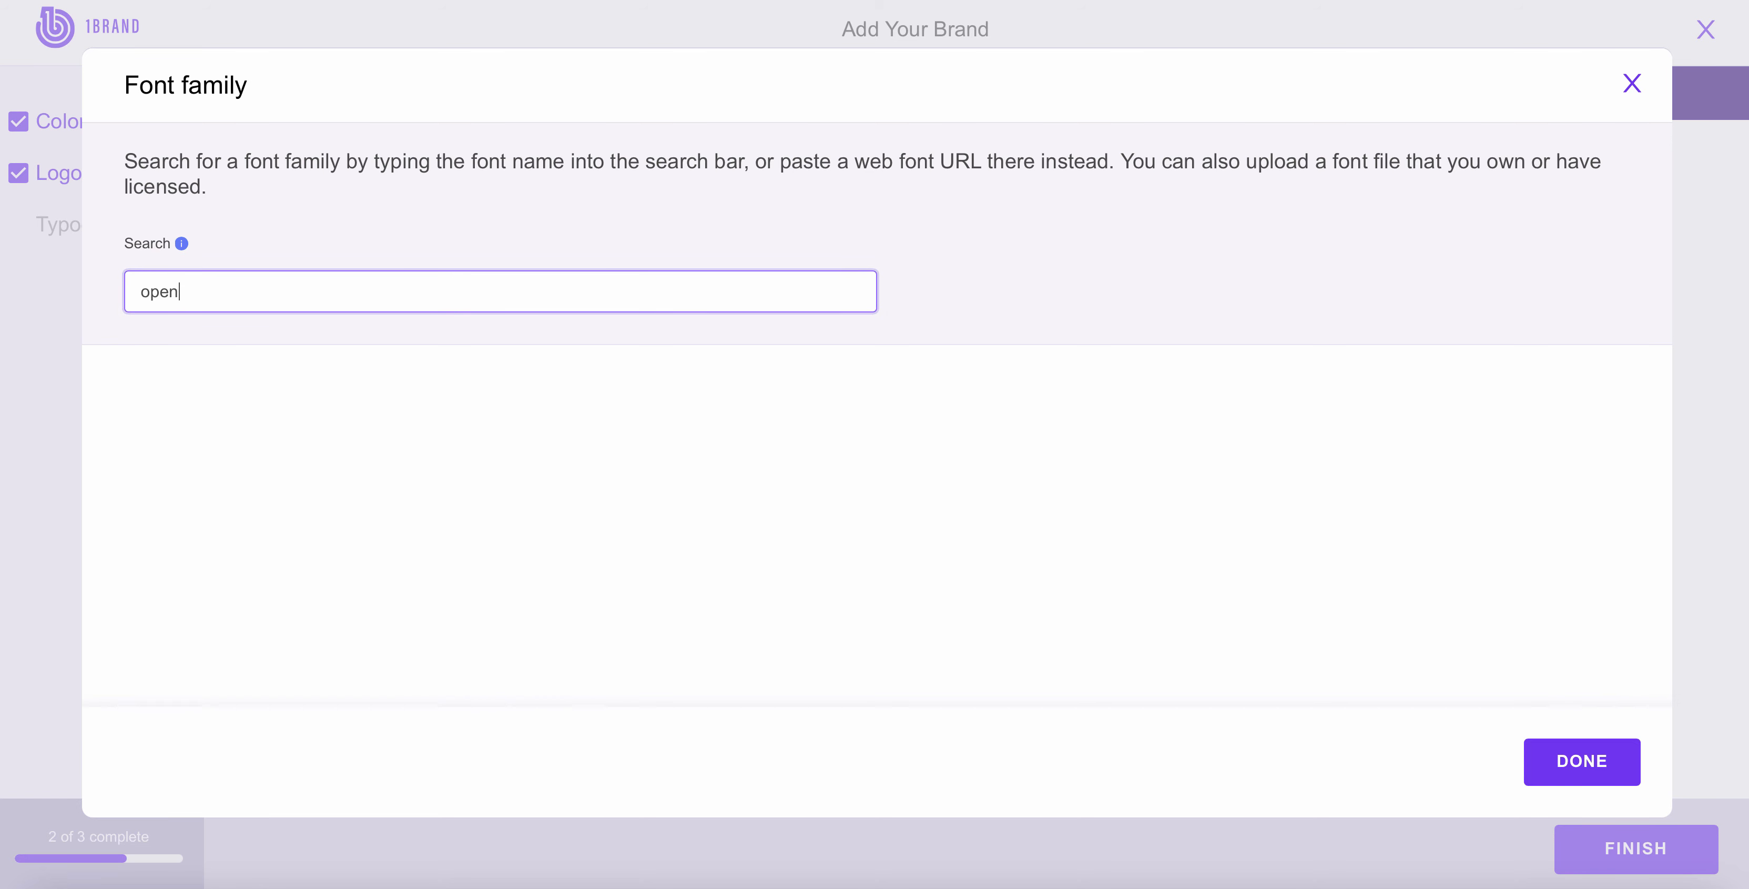
scroll(504, 440, "down", 3)
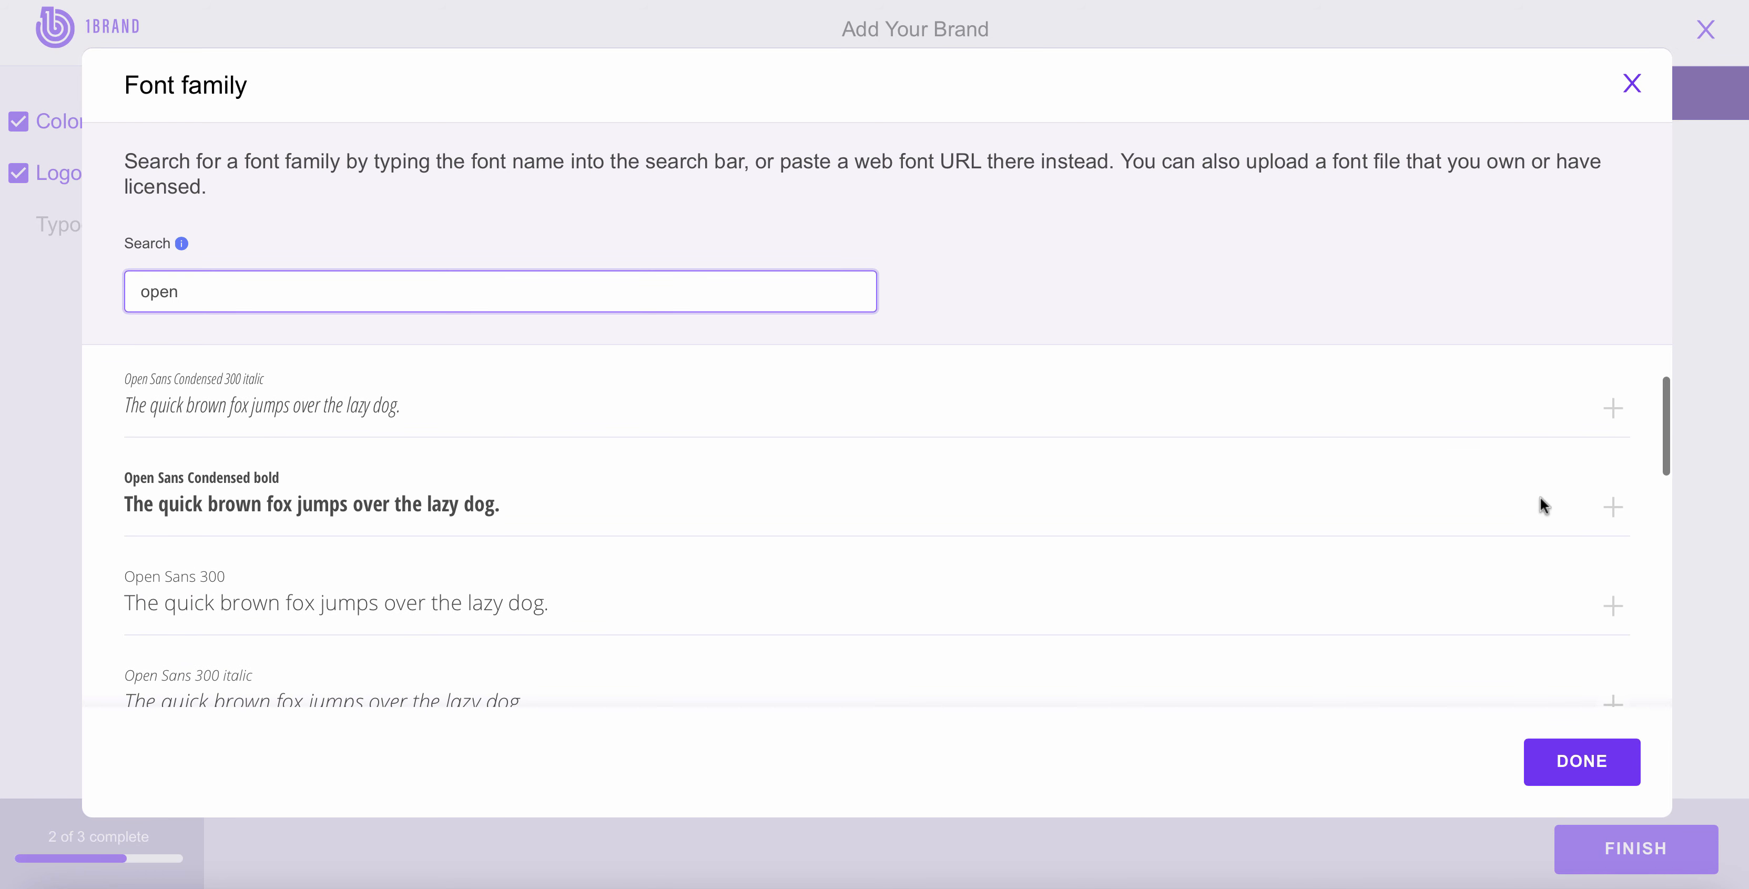
left_click(1612, 506)
left_click(1612, 605)
scroll(1623, 613, "down", 1)
scroll(1624, 614, "down", 1)
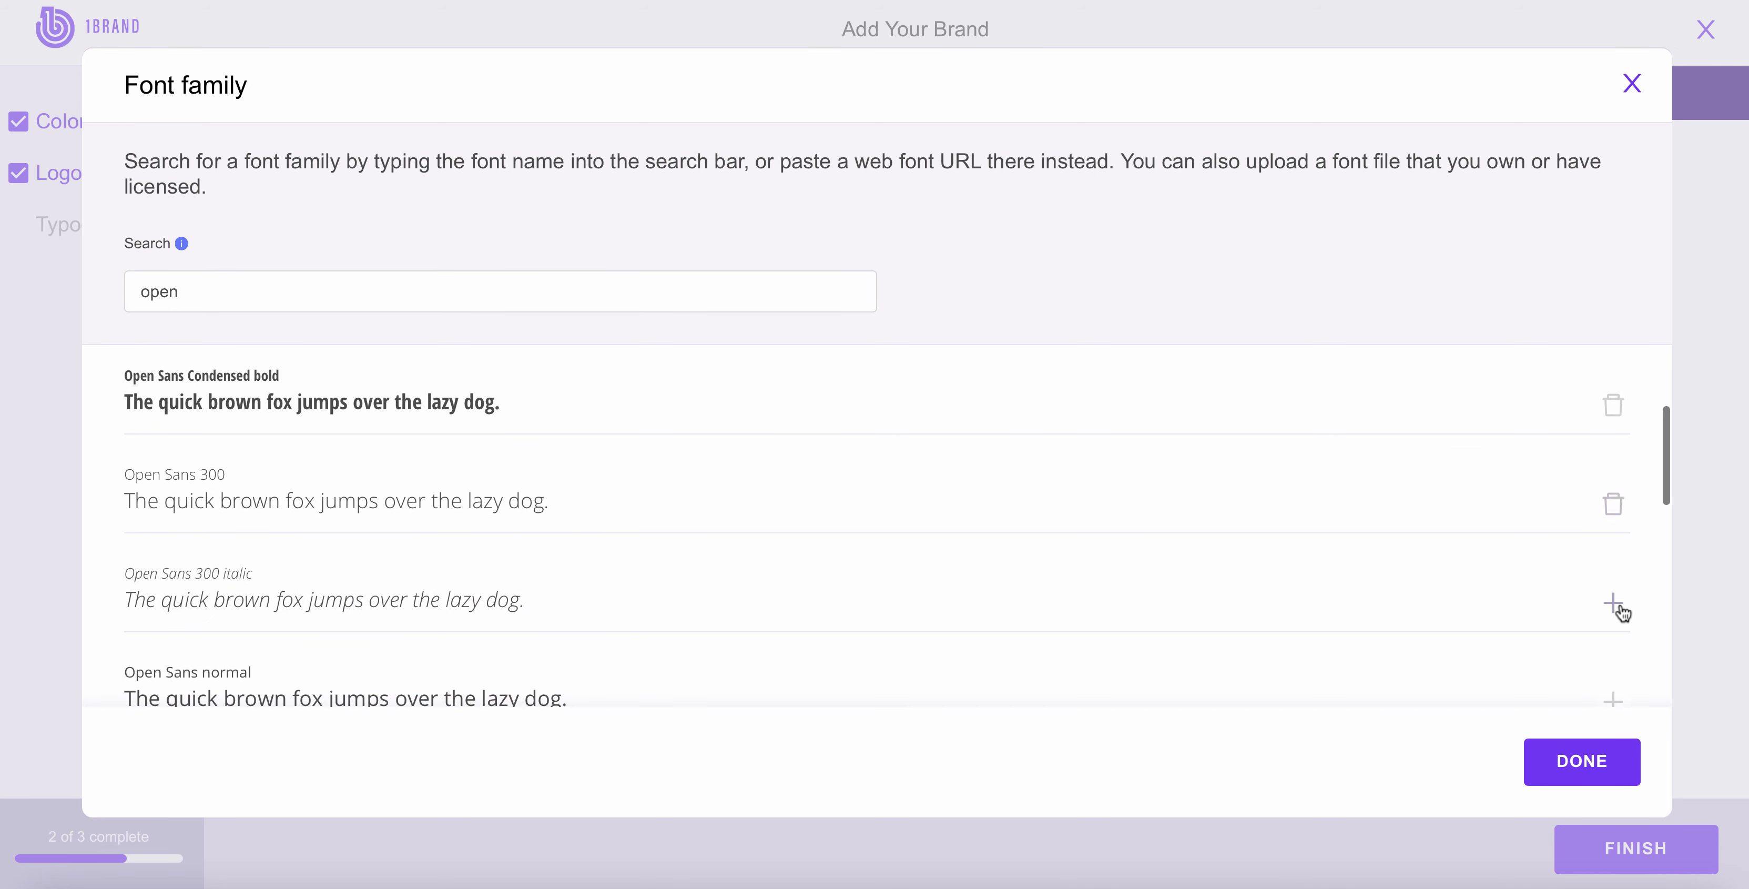
left_click(1621, 606)
left_click(1577, 764)
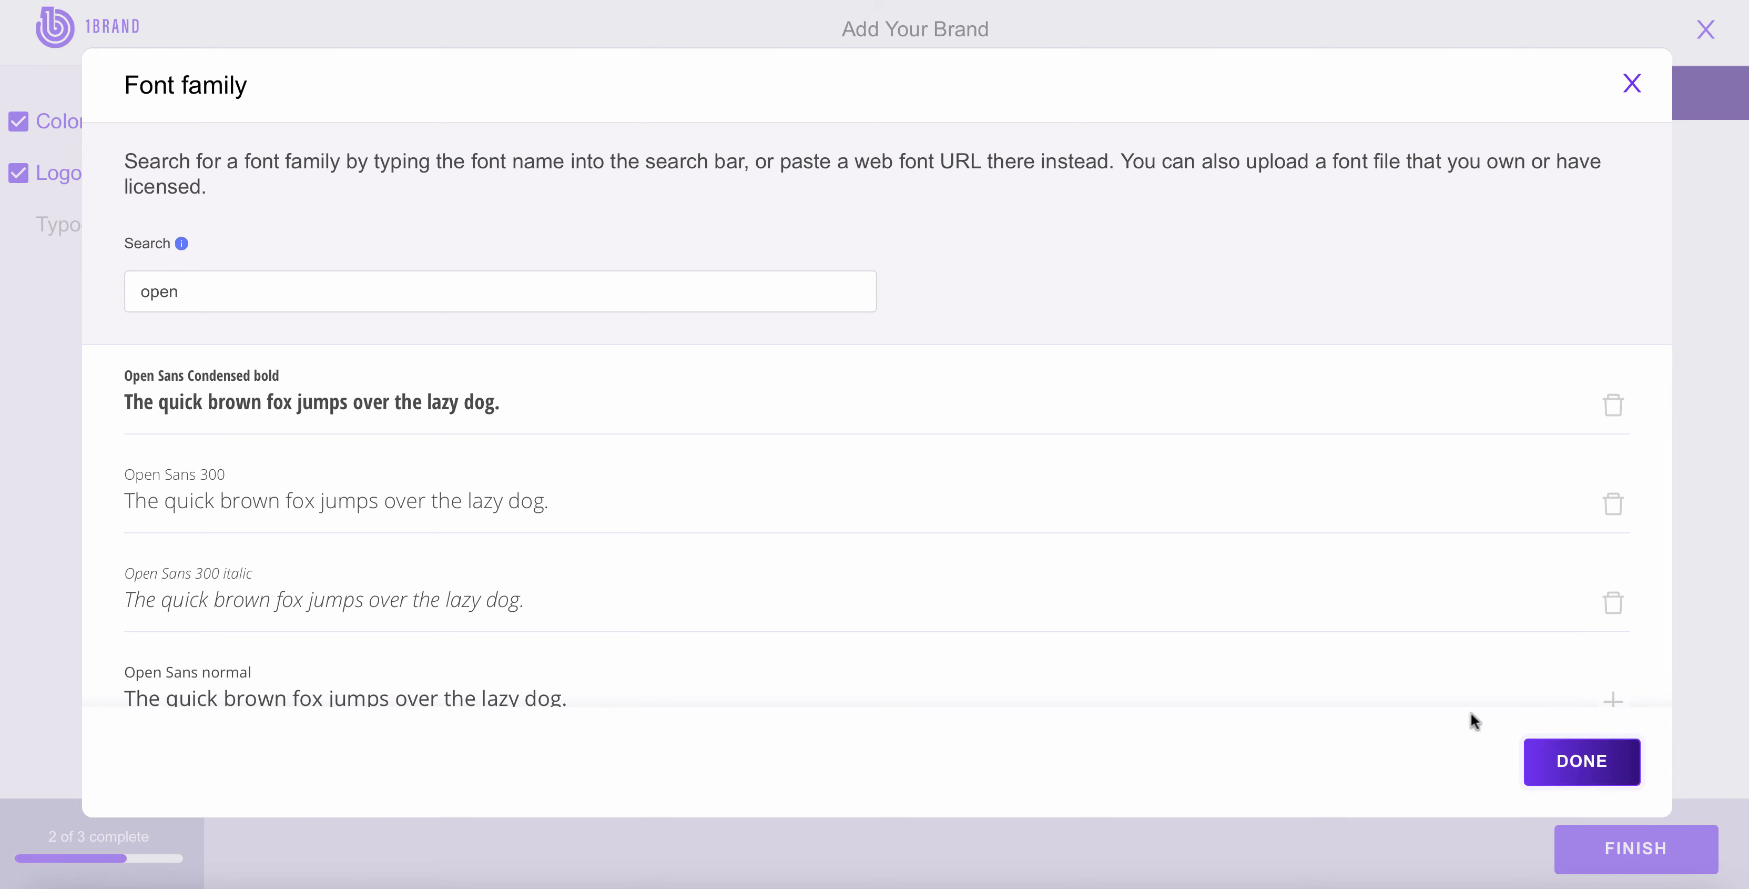
View the custom tags and text usage settings of the Open Sans Condensed font, closing each without changes.
mouse_move(1109, 402)
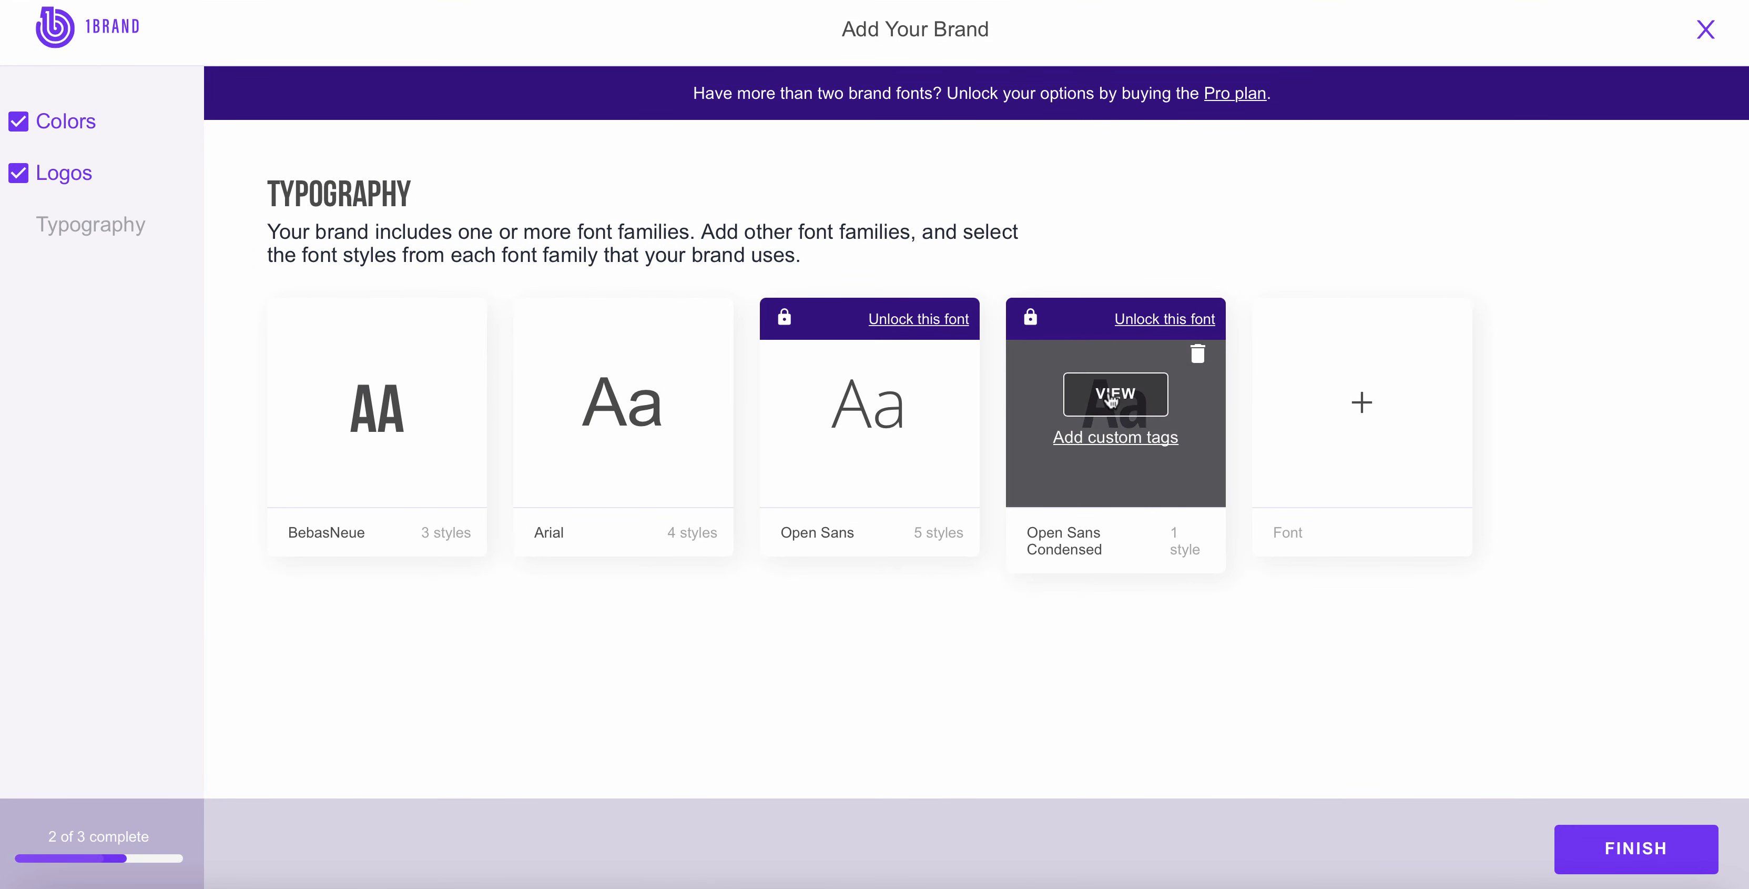
left_click(1118, 438)
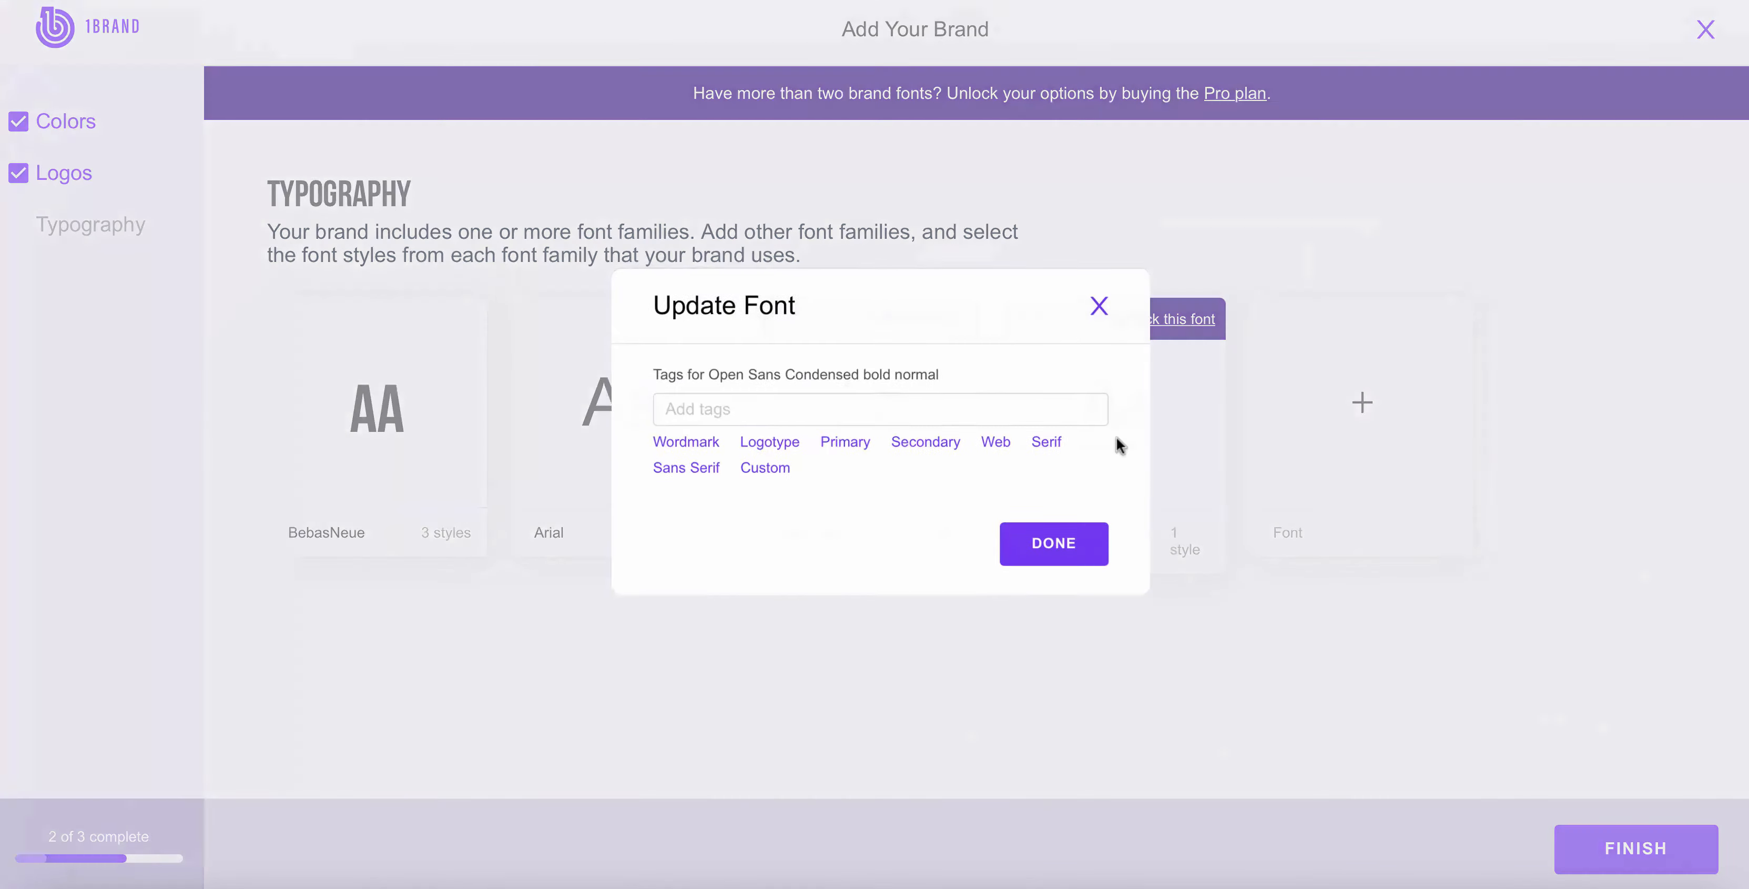
left_click(1106, 307)
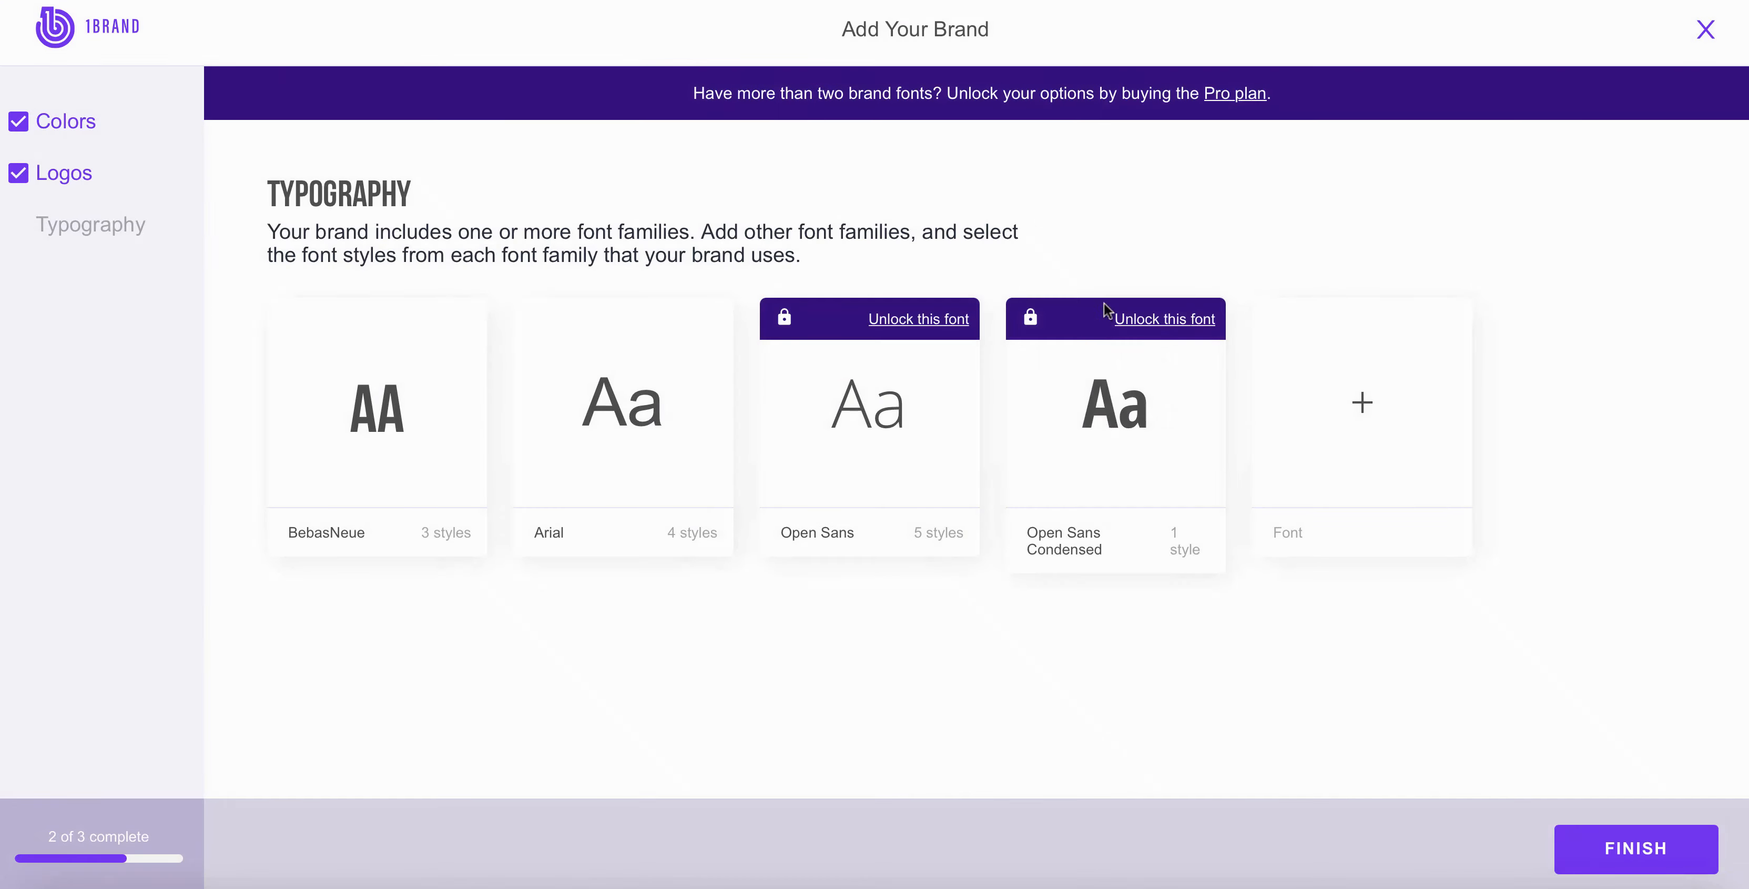
left_click(1113, 394)
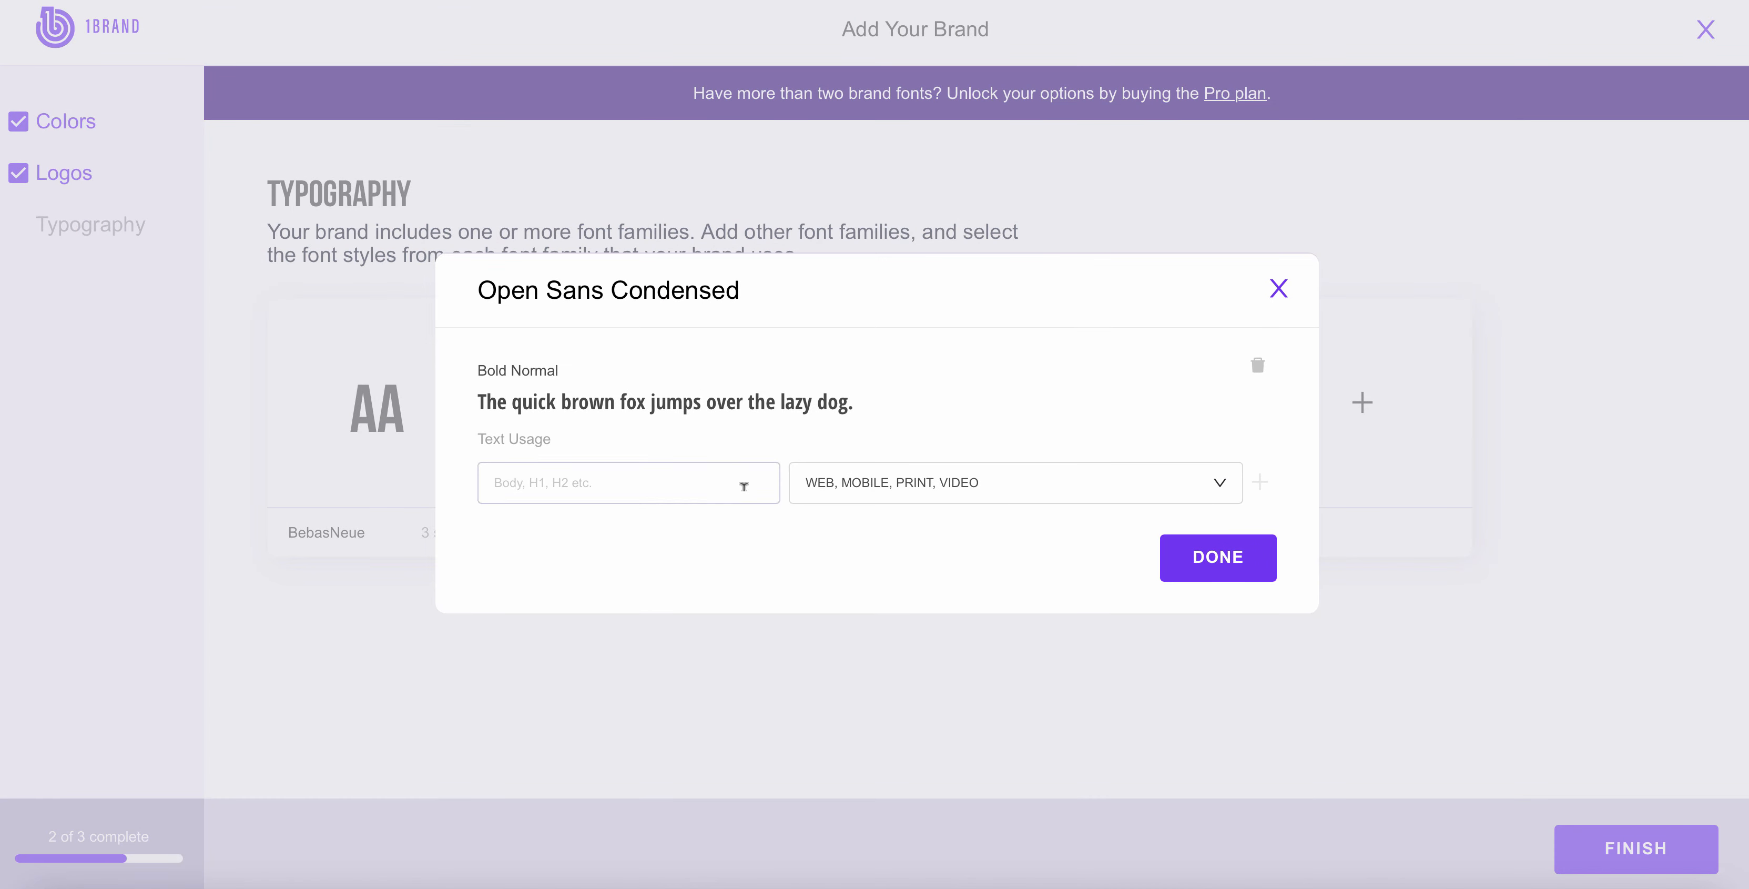
left_click(1279, 290)
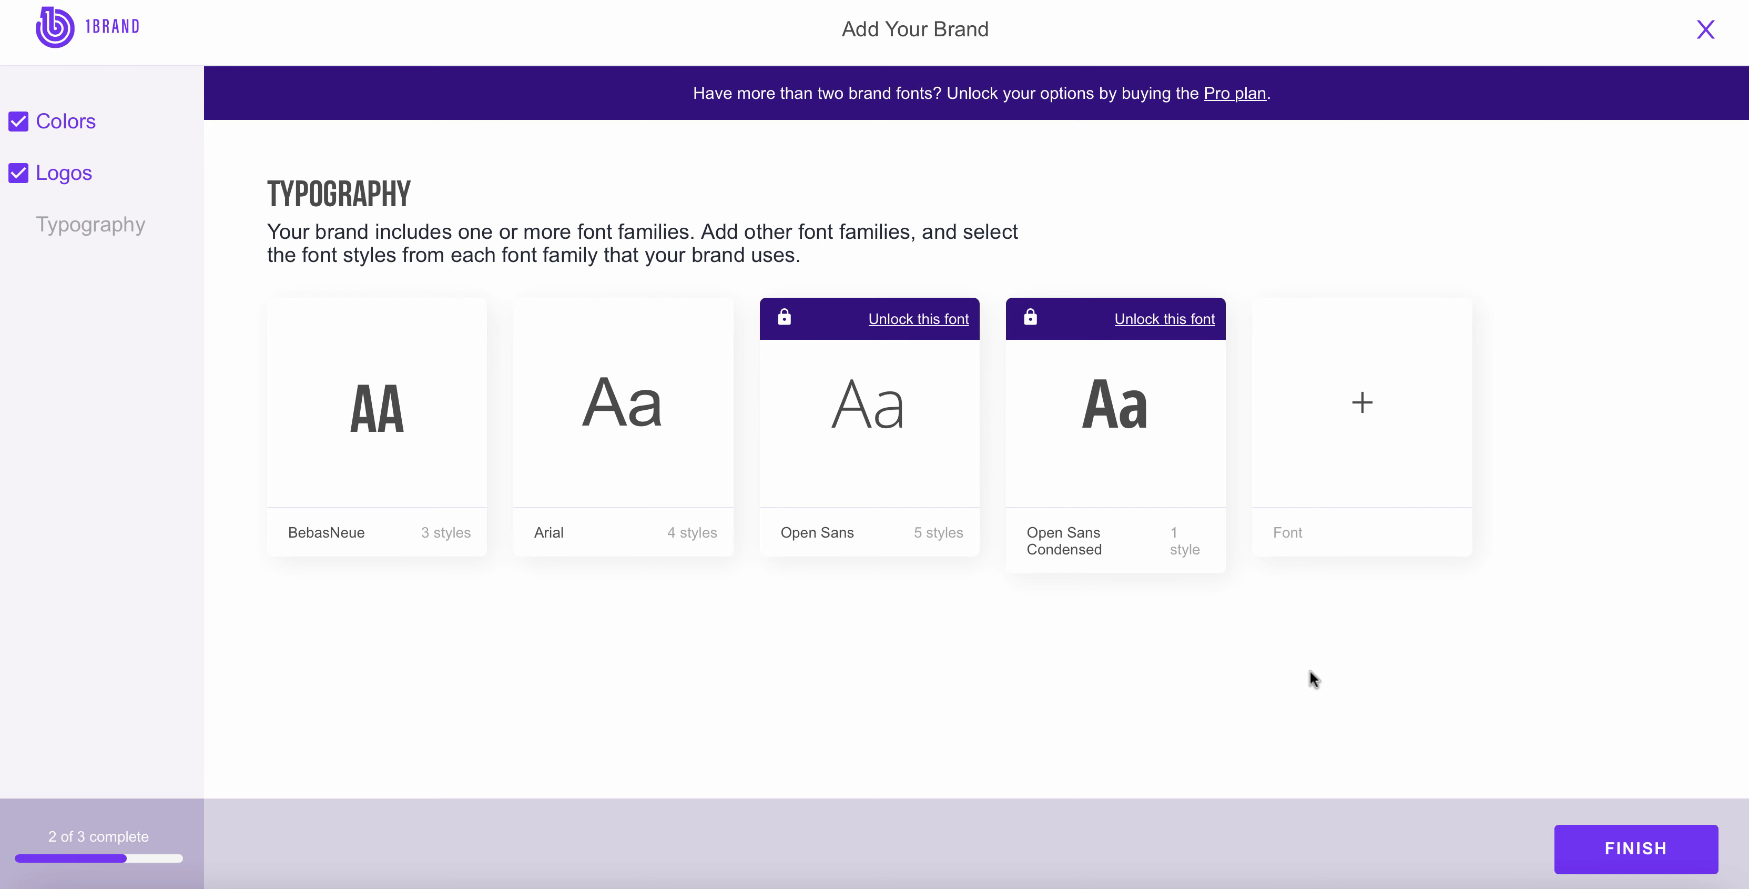
Finish the brand setup and set the brand guidelines cover color to #8C64E0.
left_click(1576, 847)
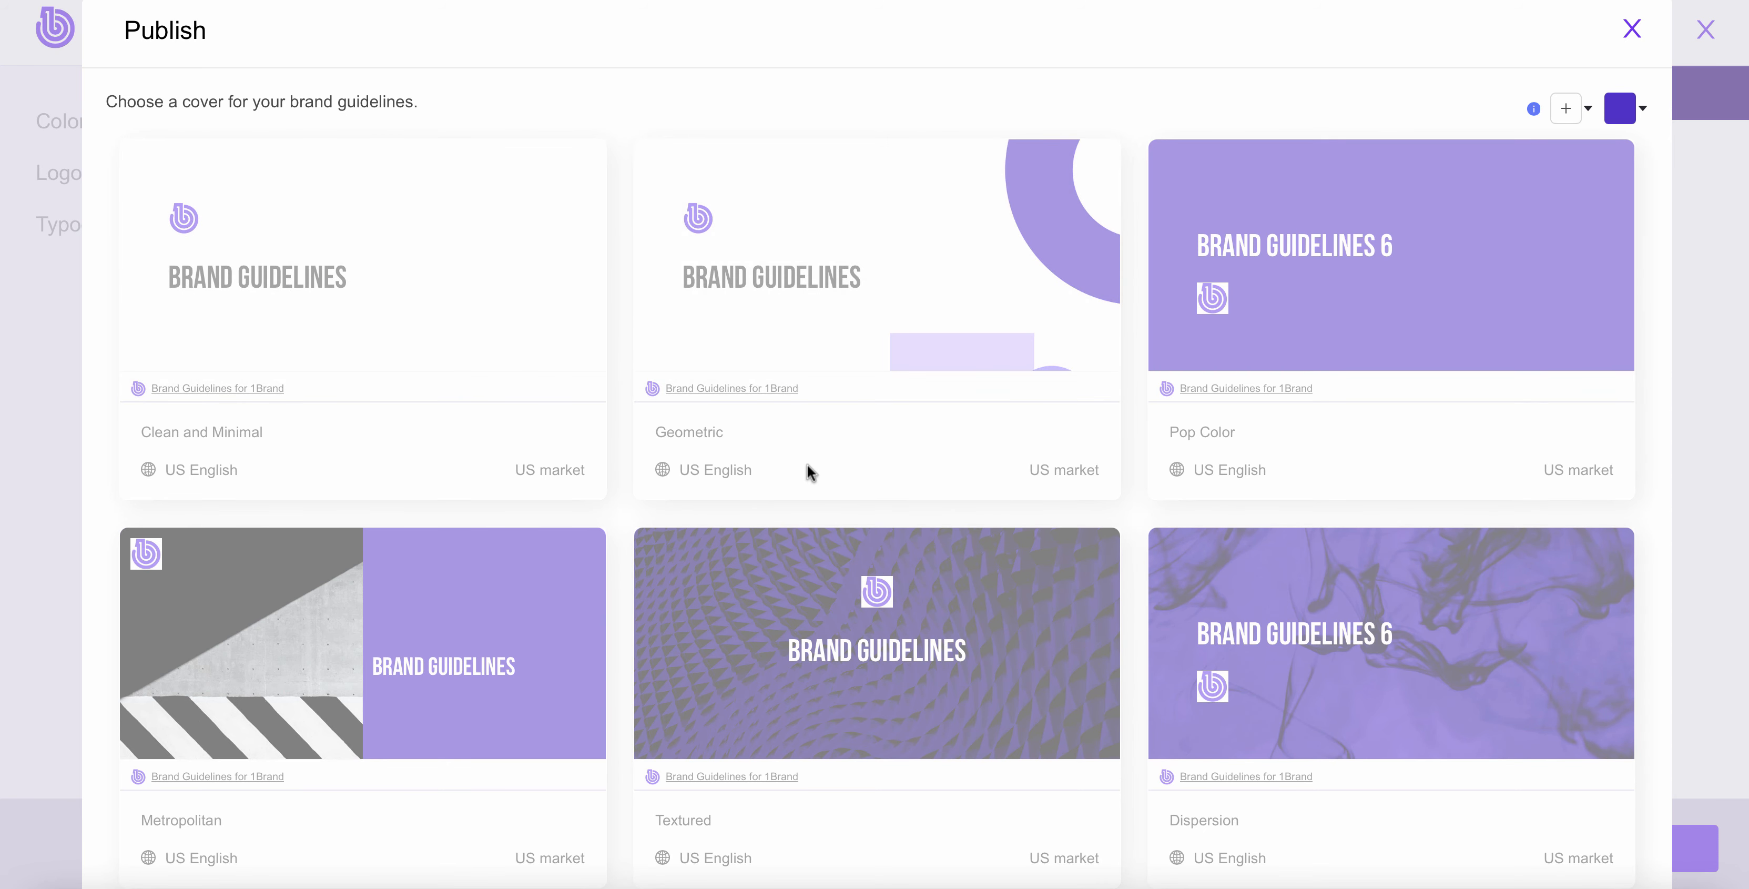
left_click(1629, 107)
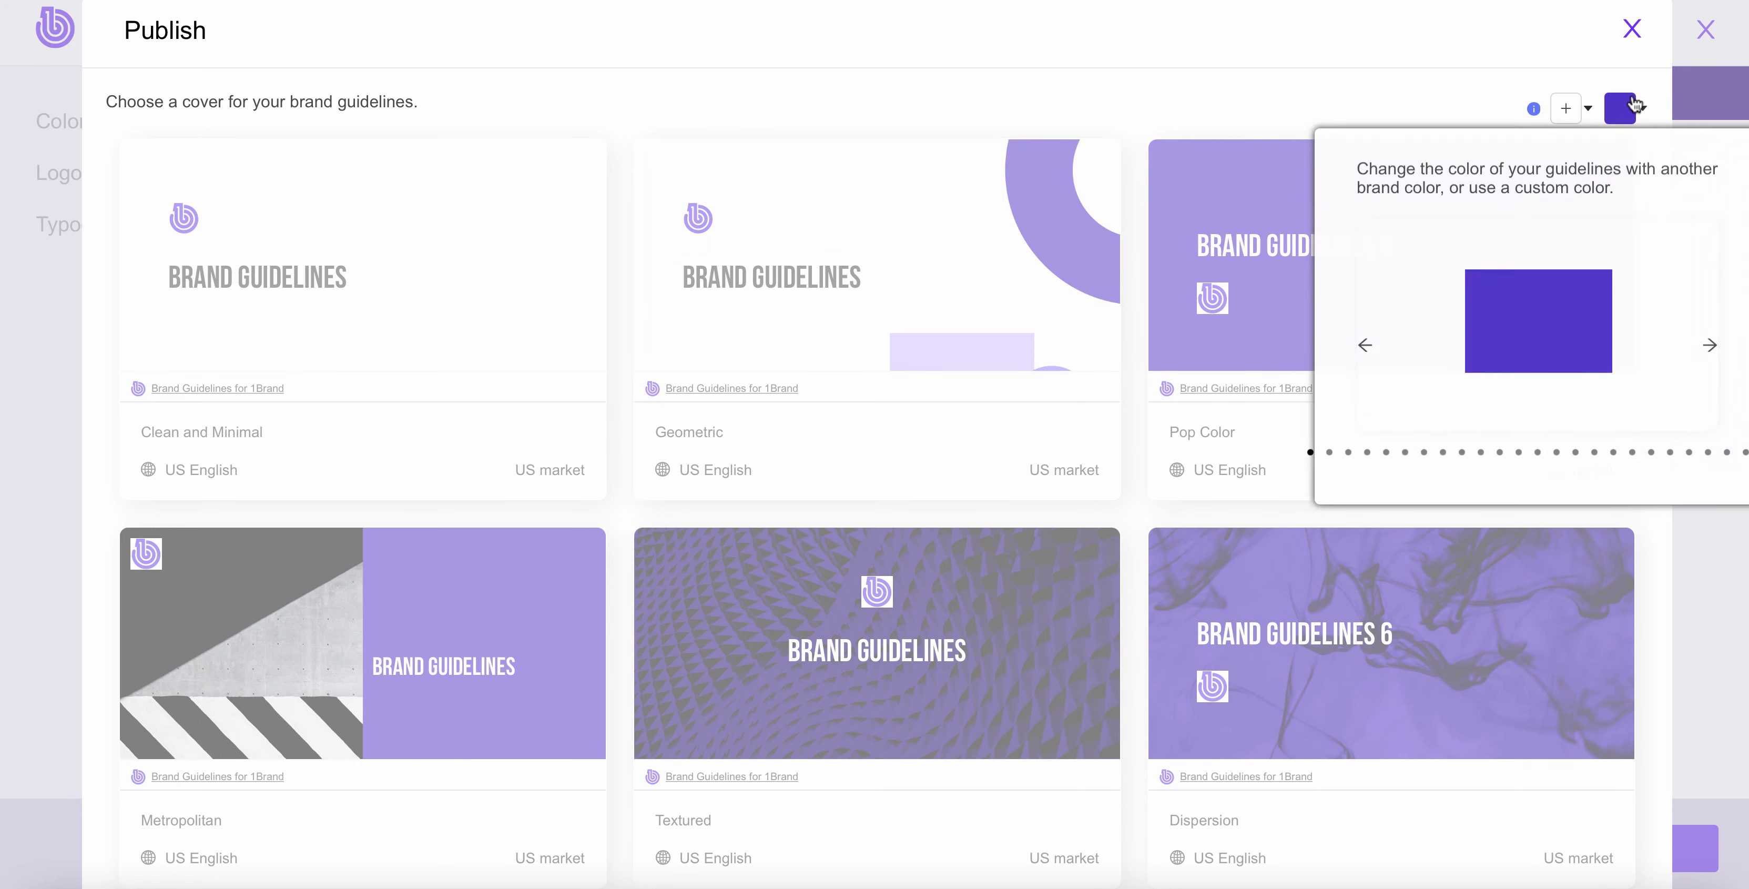
left_click(1710, 346)
left_click(1710, 348)
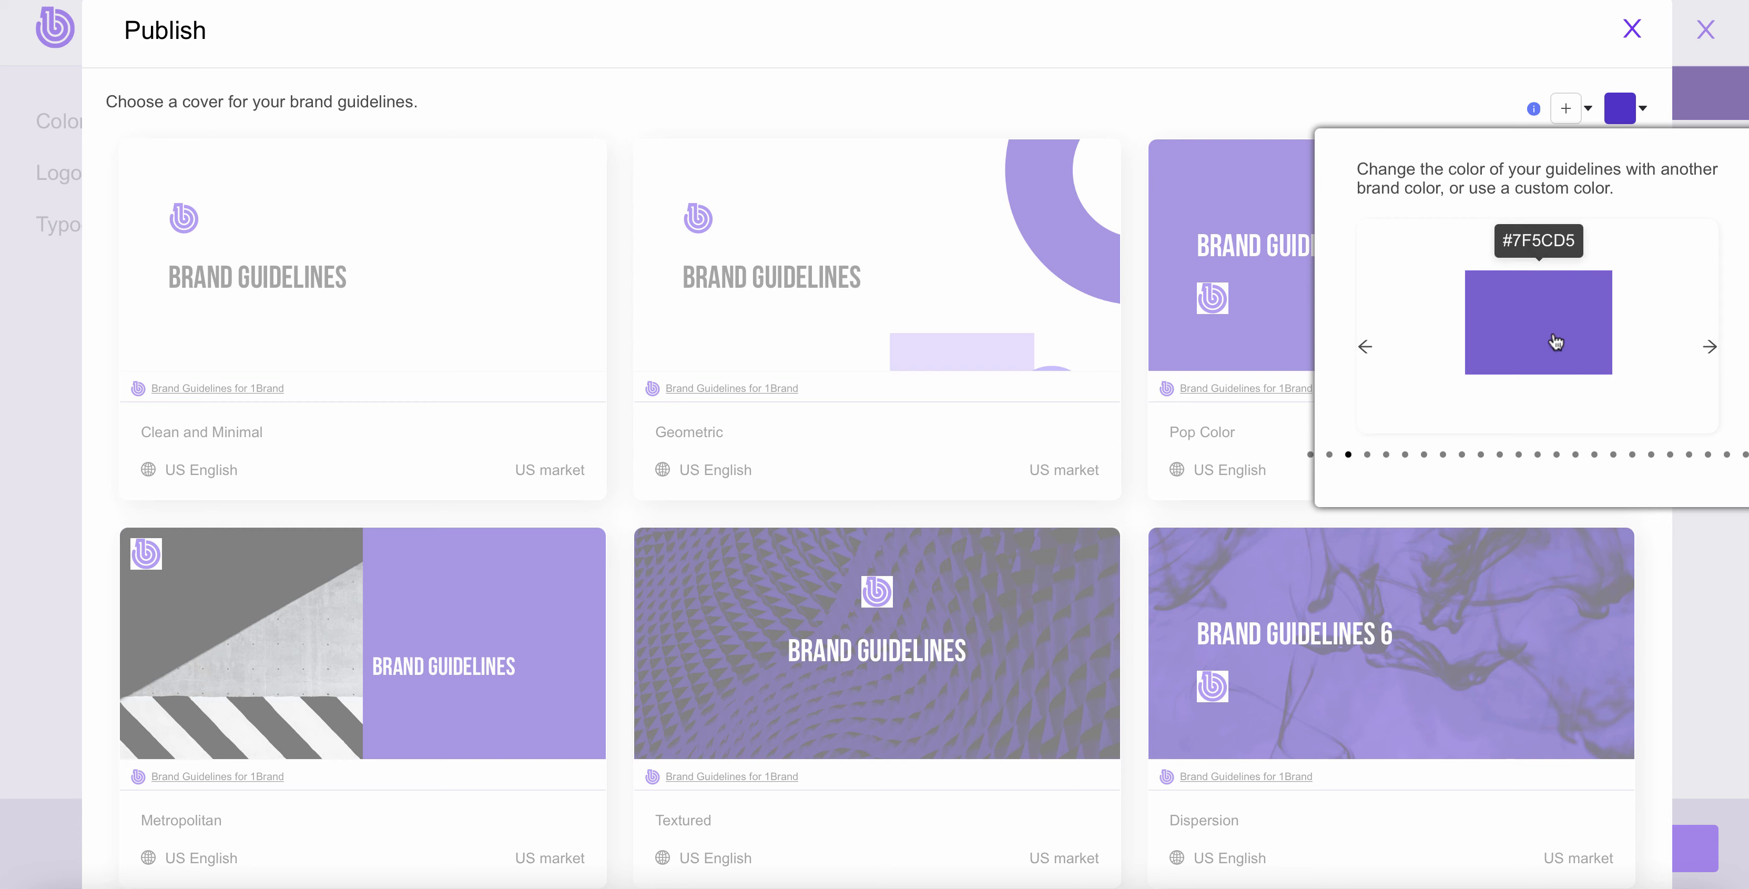
left_click(1710, 350)
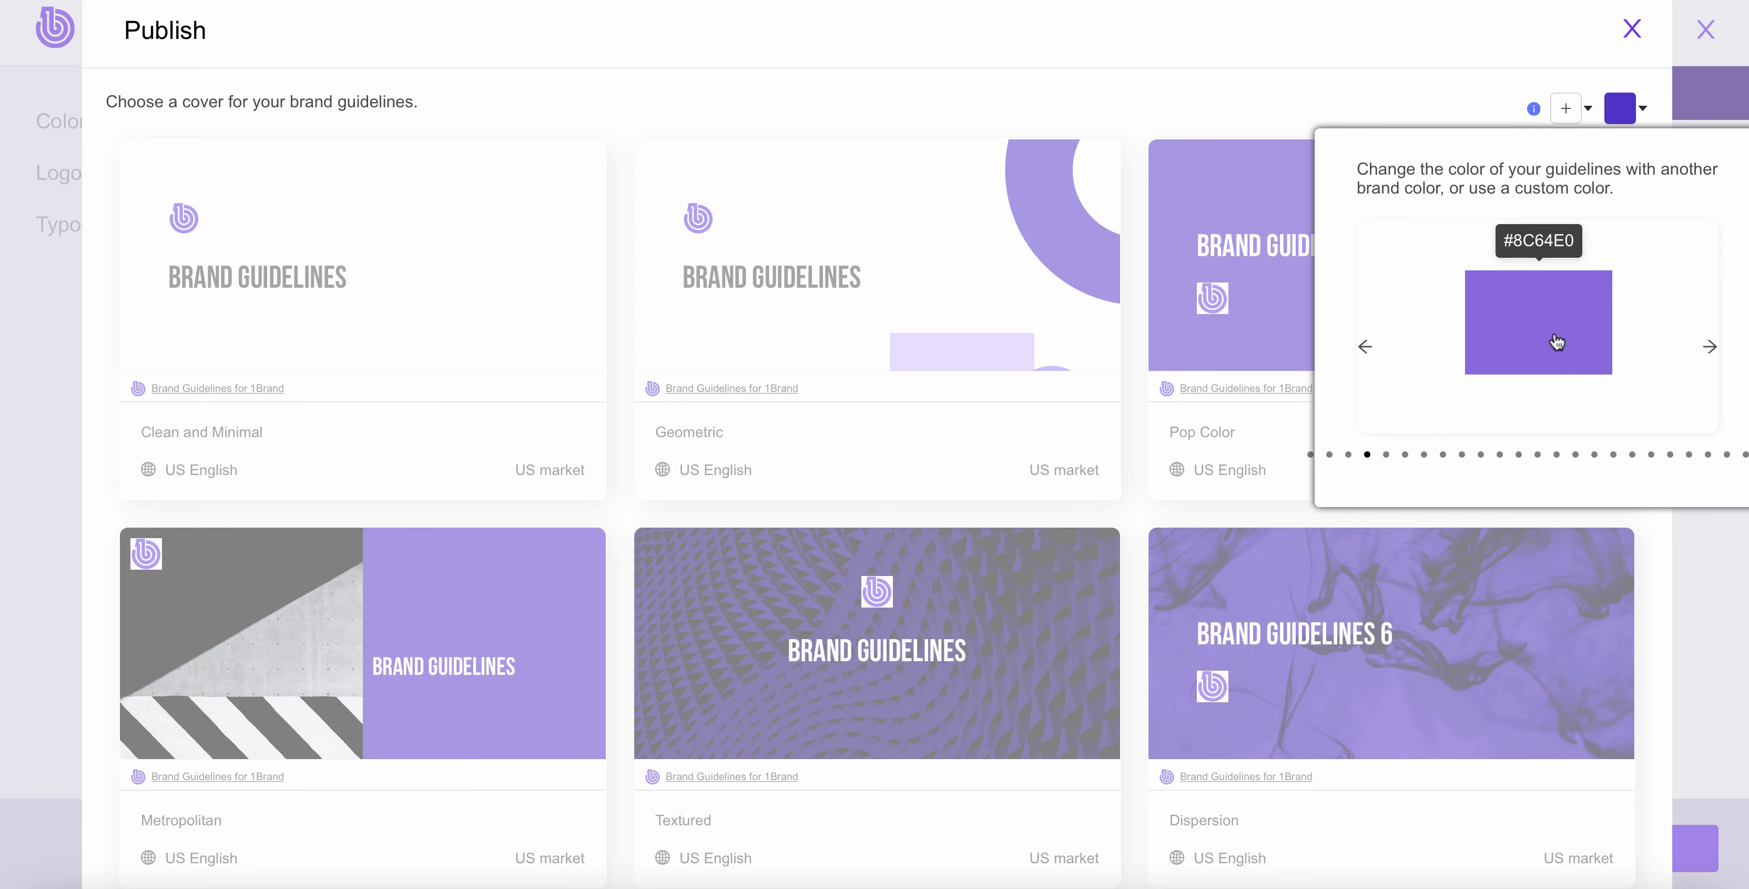
left_click(1146, 511)
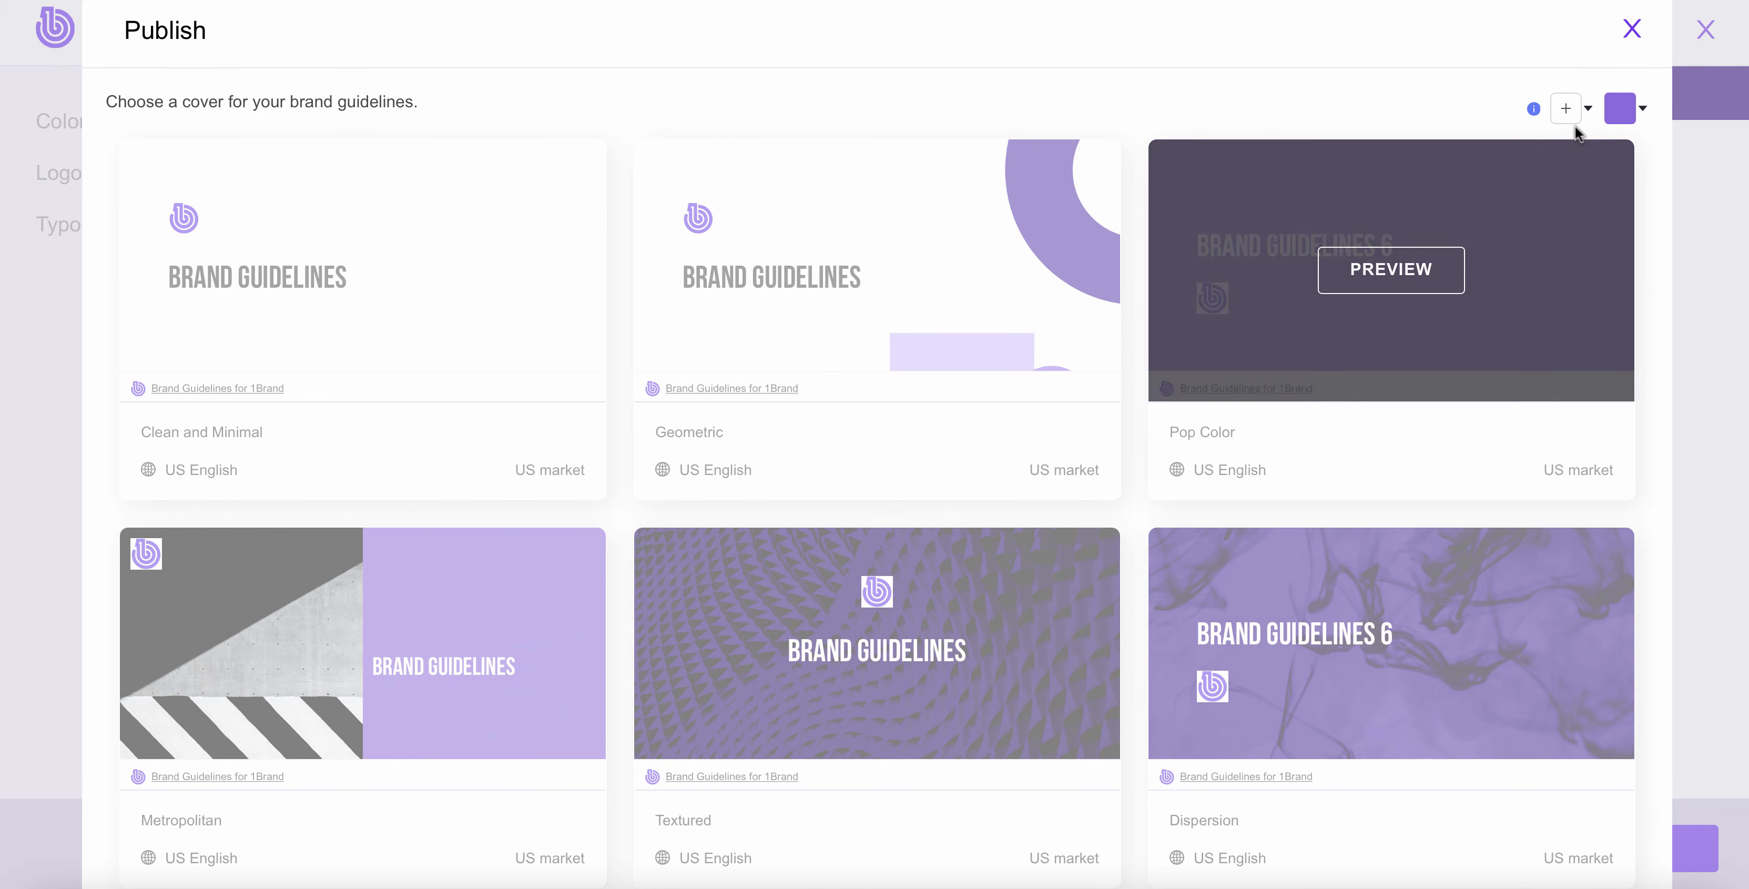
Review the logo choice and transparent background options for the guidelines covers.
left_click(1567, 110)
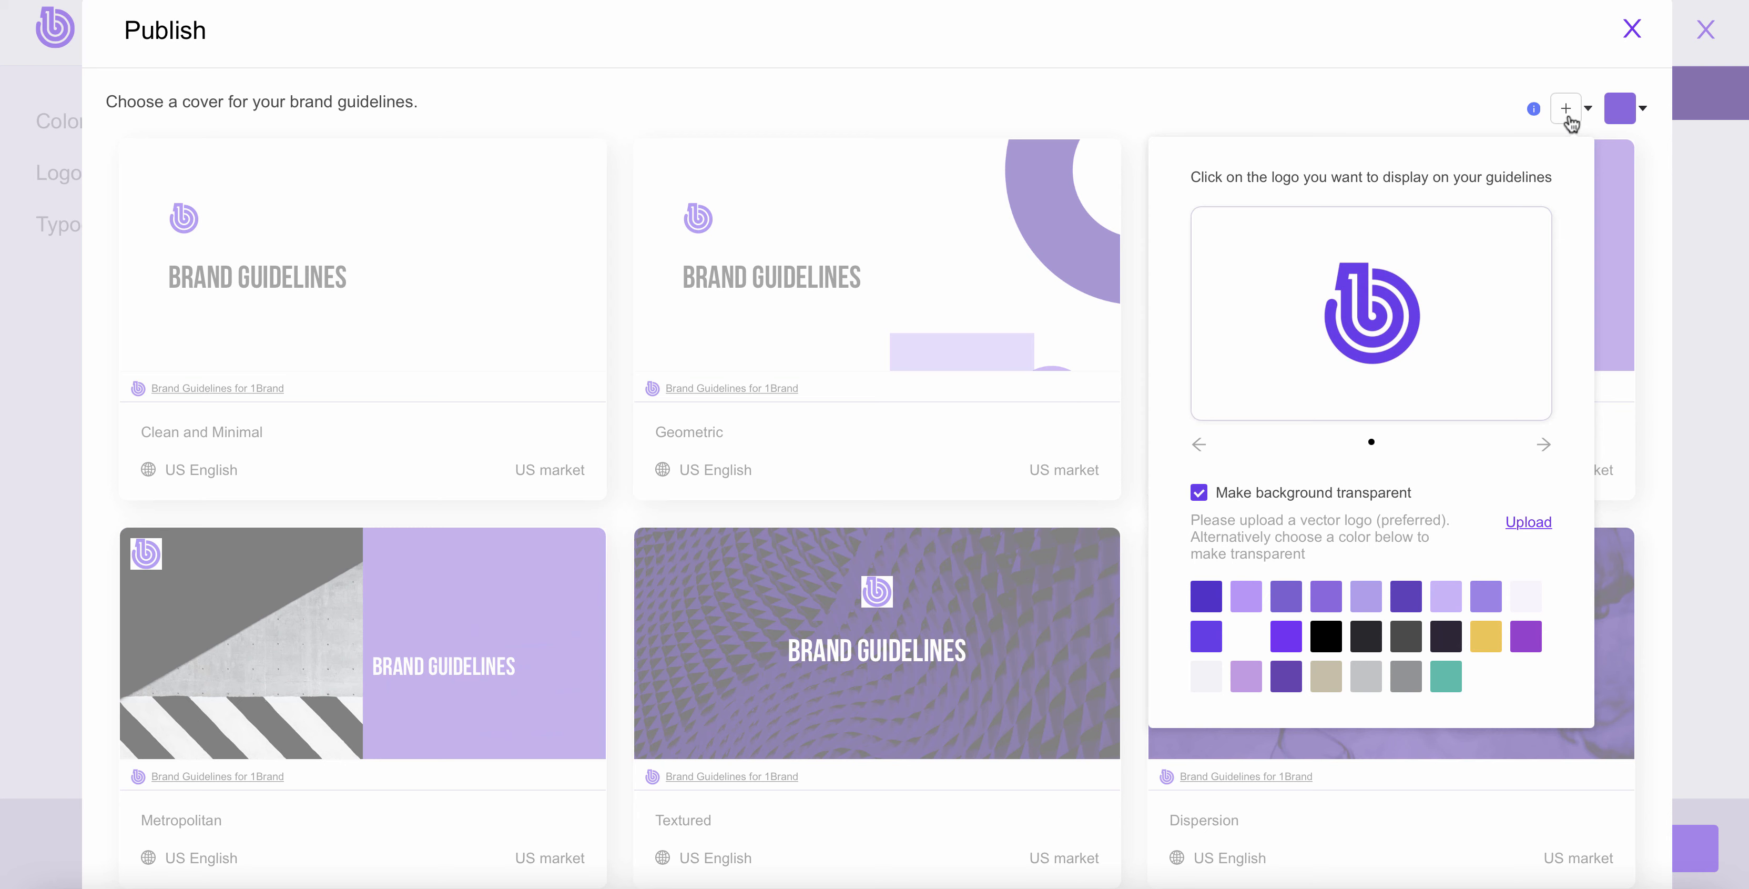
mouse_move(1393, 379)
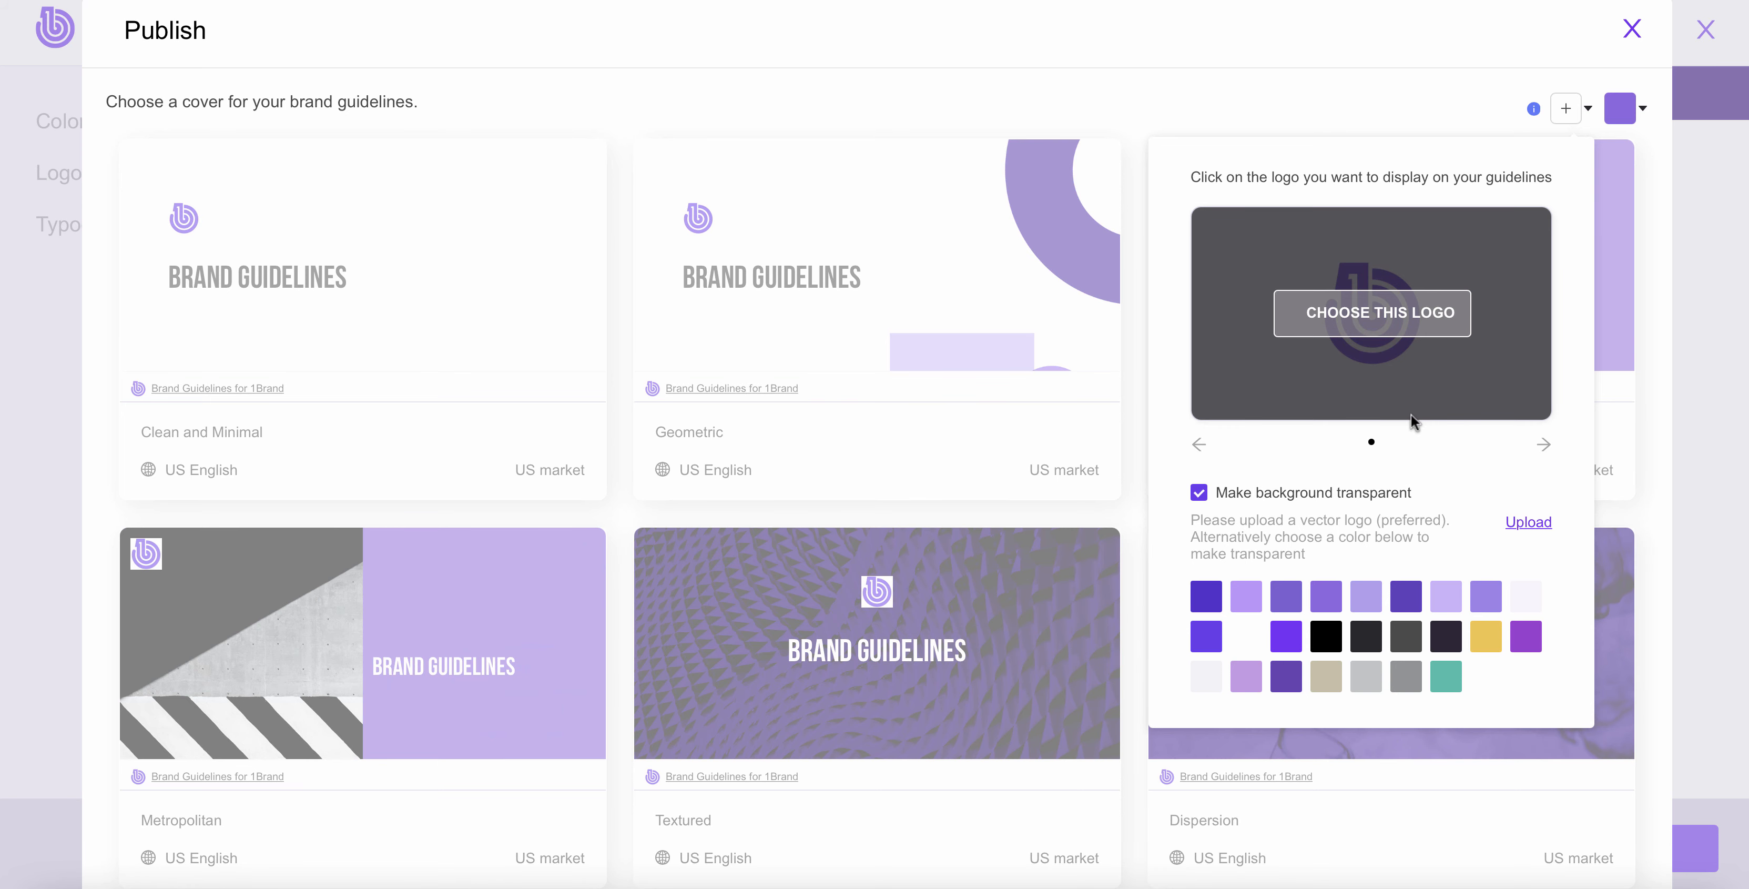
mouse_move(821, 294)
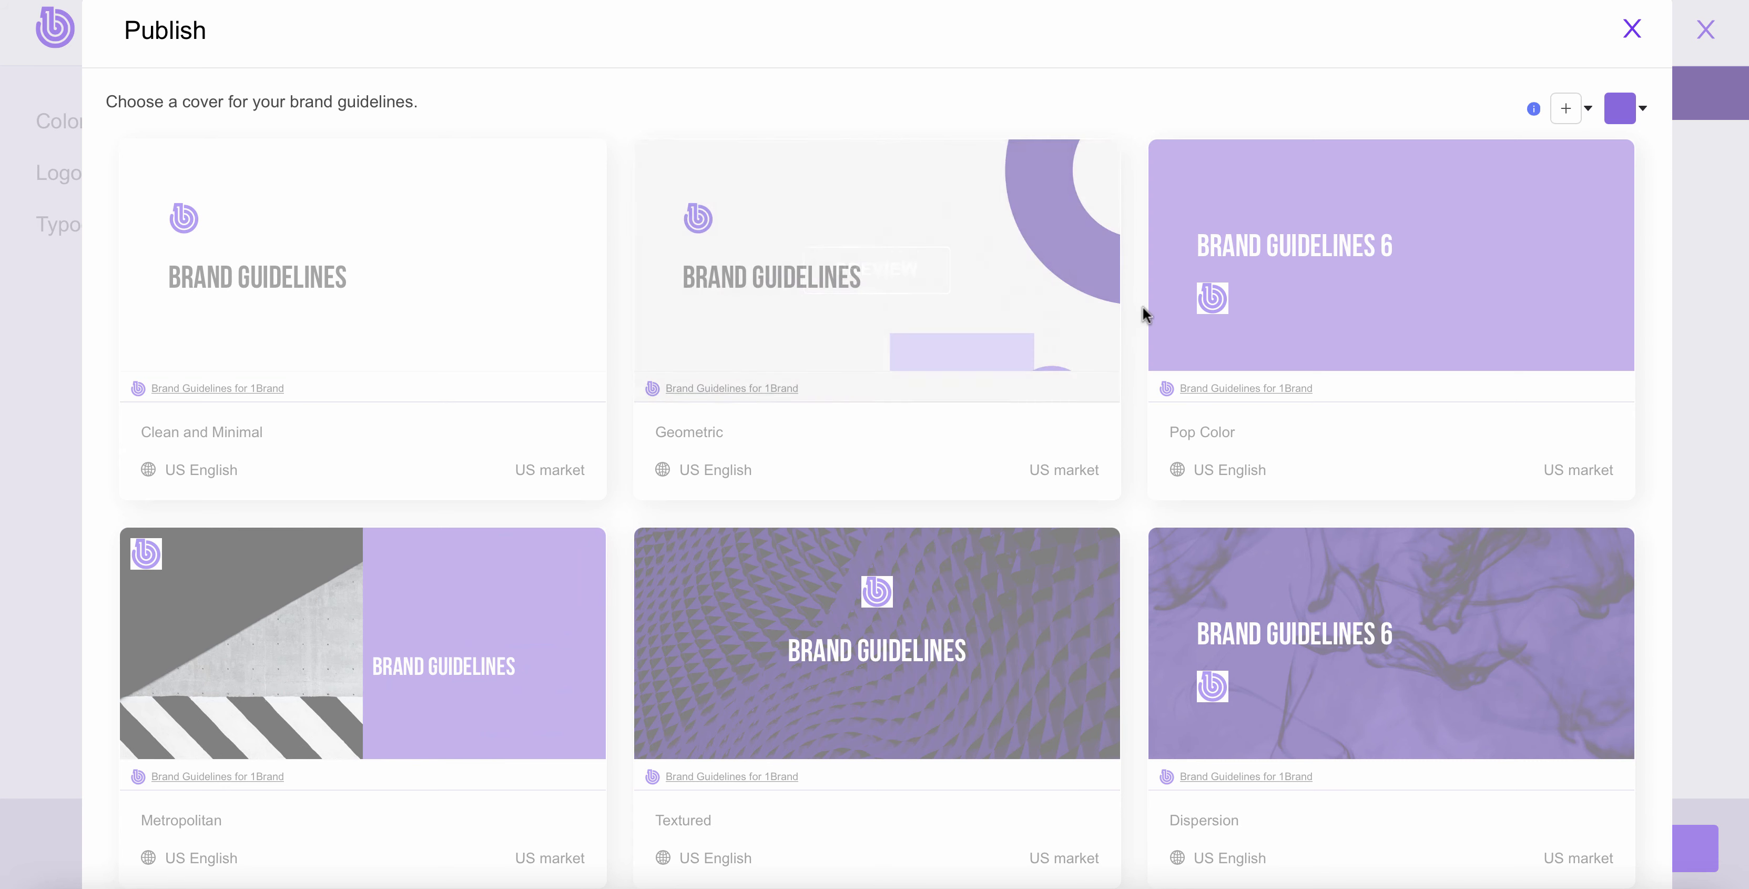
mouse_move(1204, 307)
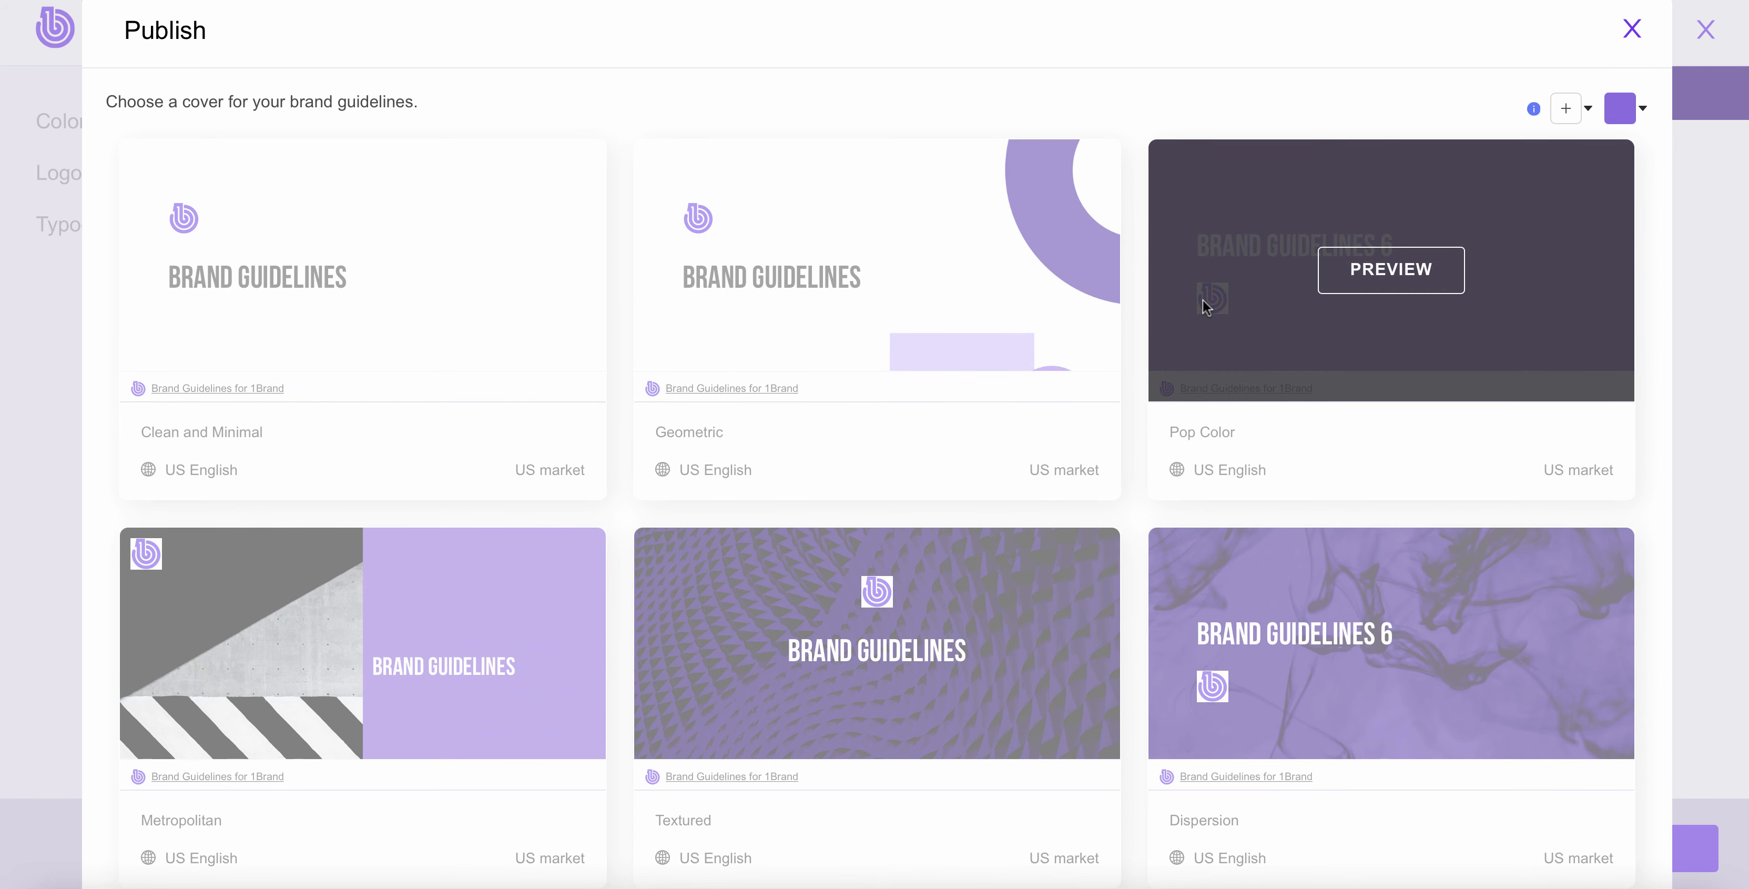
mouse_move(1567, 112)
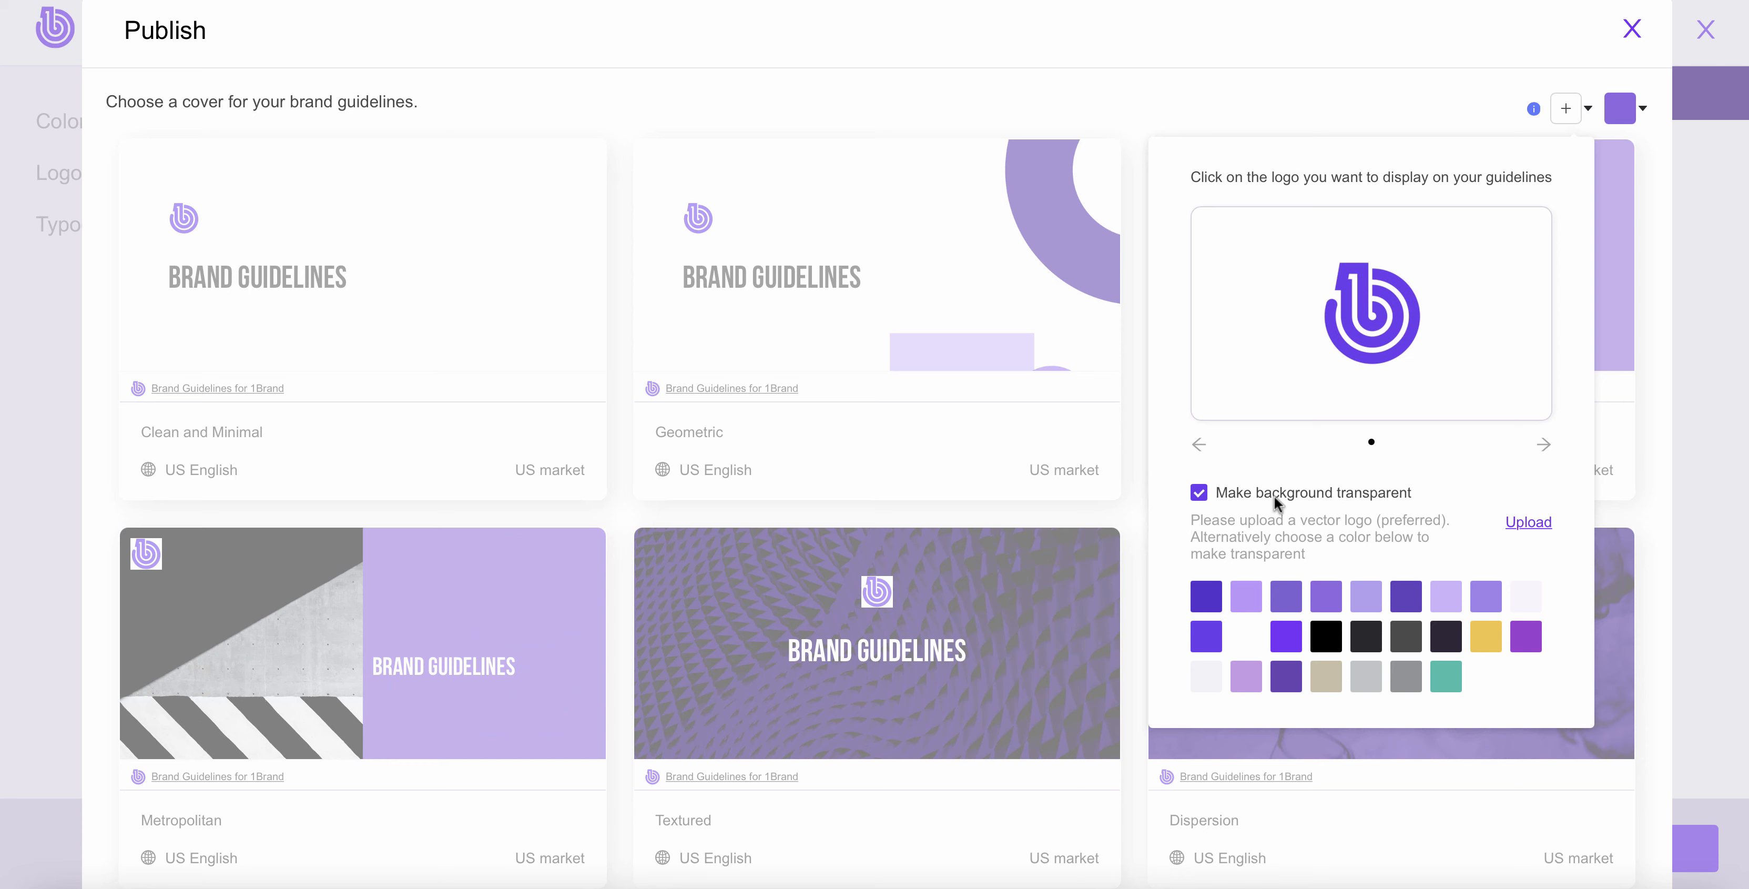
mouse_move(1219, 230)
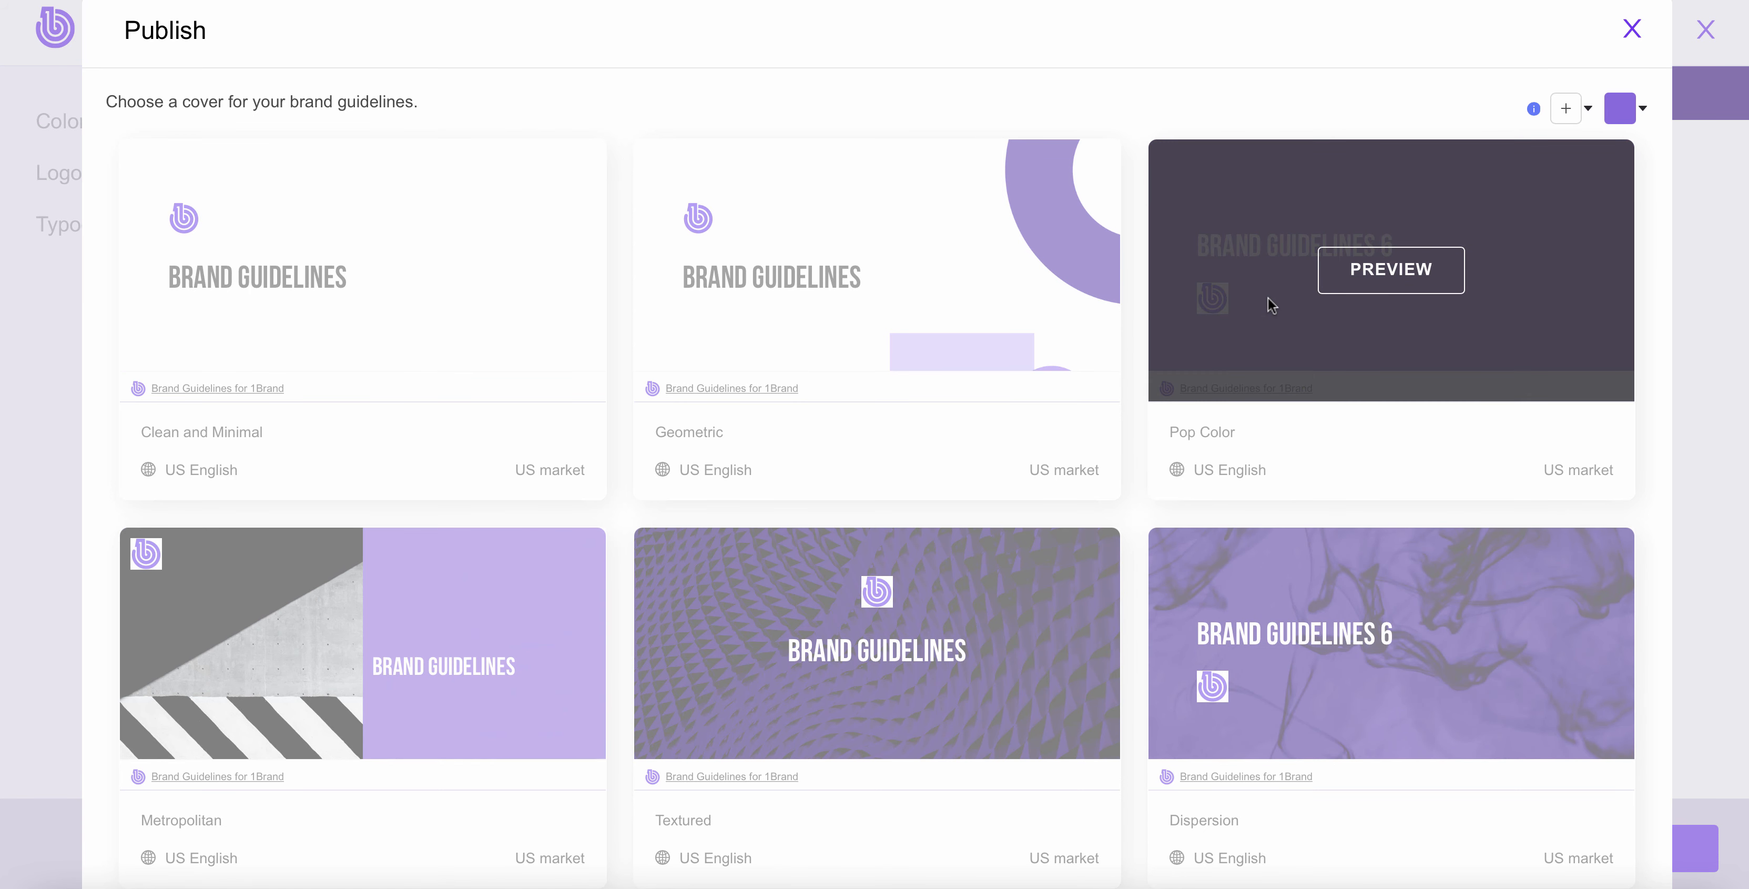
mouse_move(1255, 656)
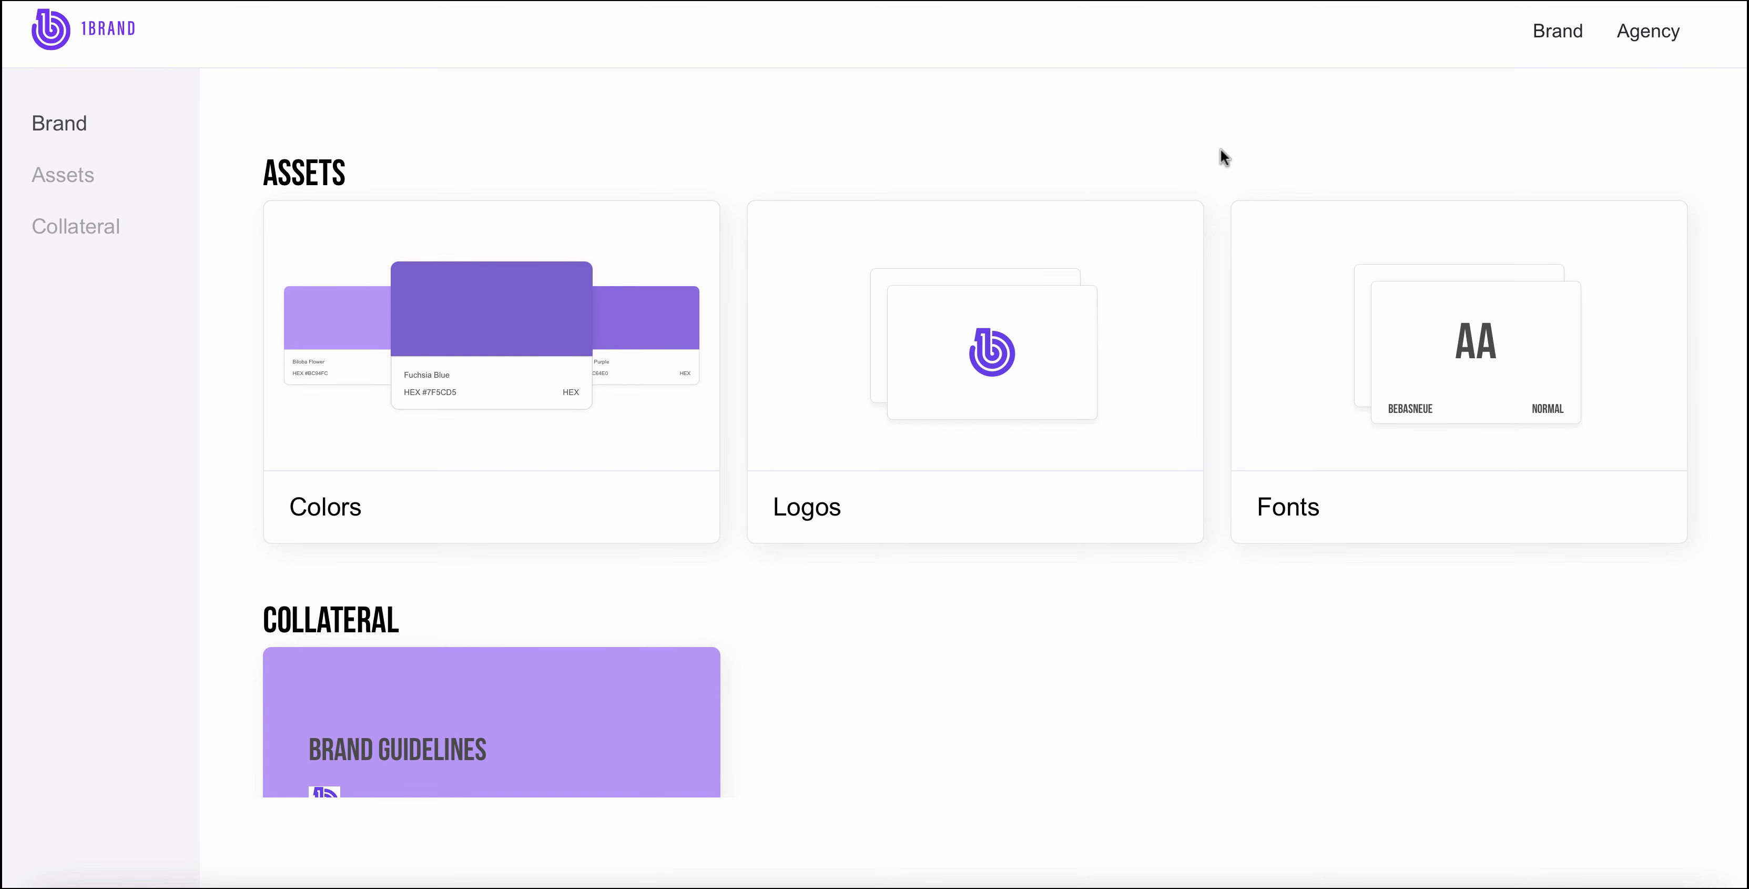
Open the agency's clients page and check the client licenses and brand switcher.
left_click(1656, 41)
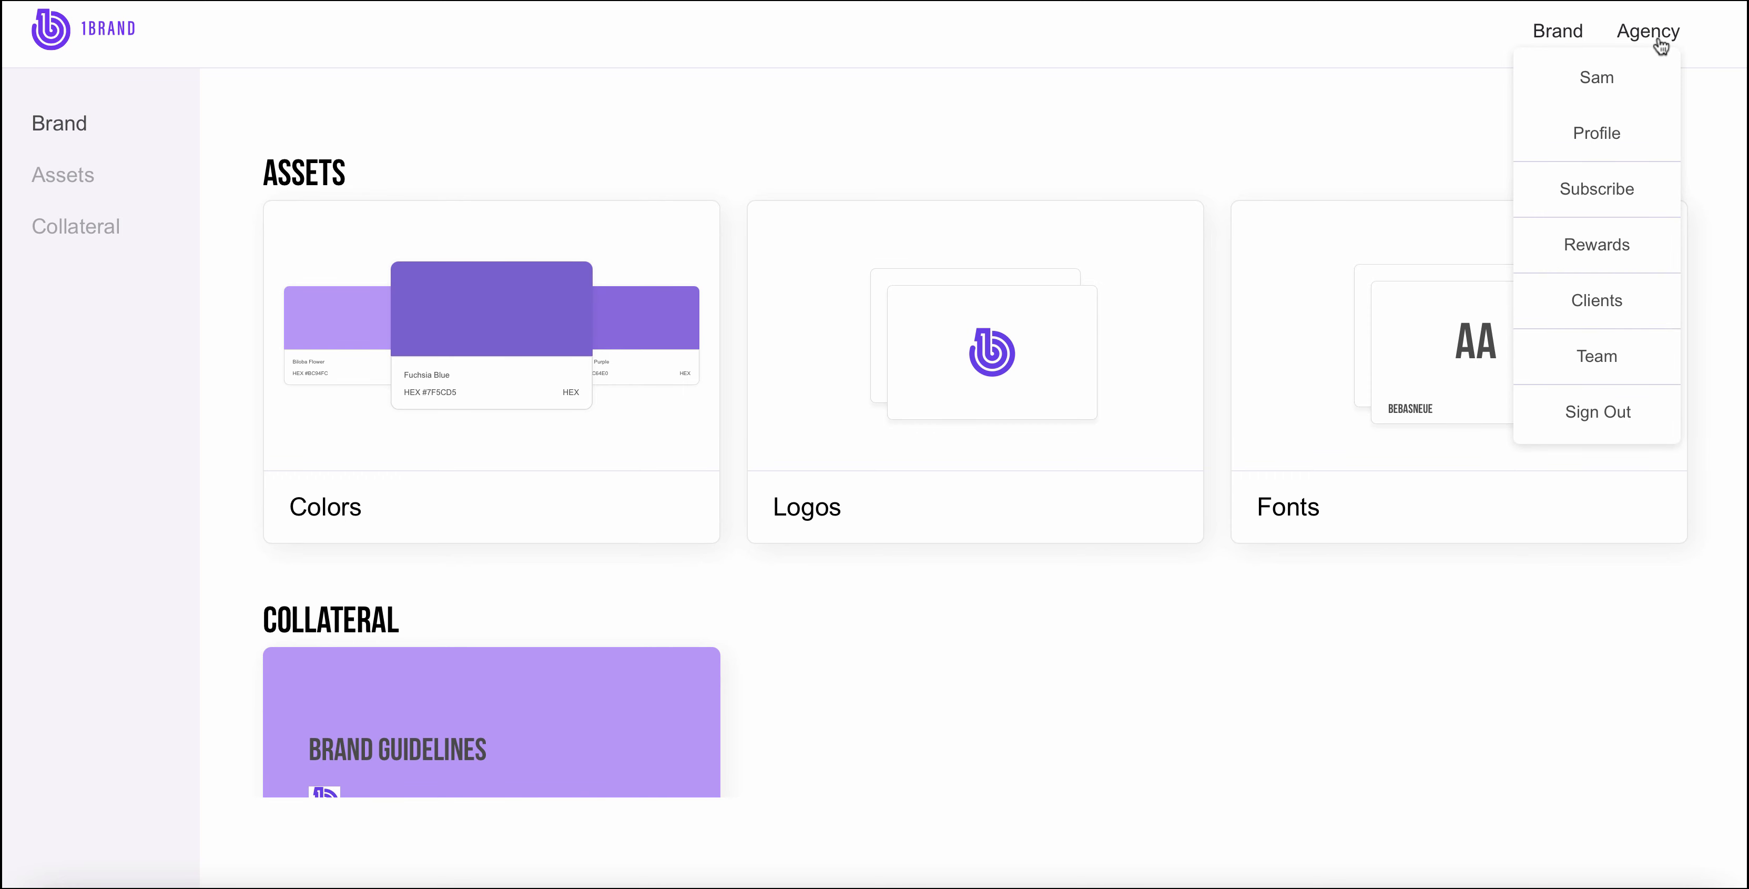
left_click(1595, 297)
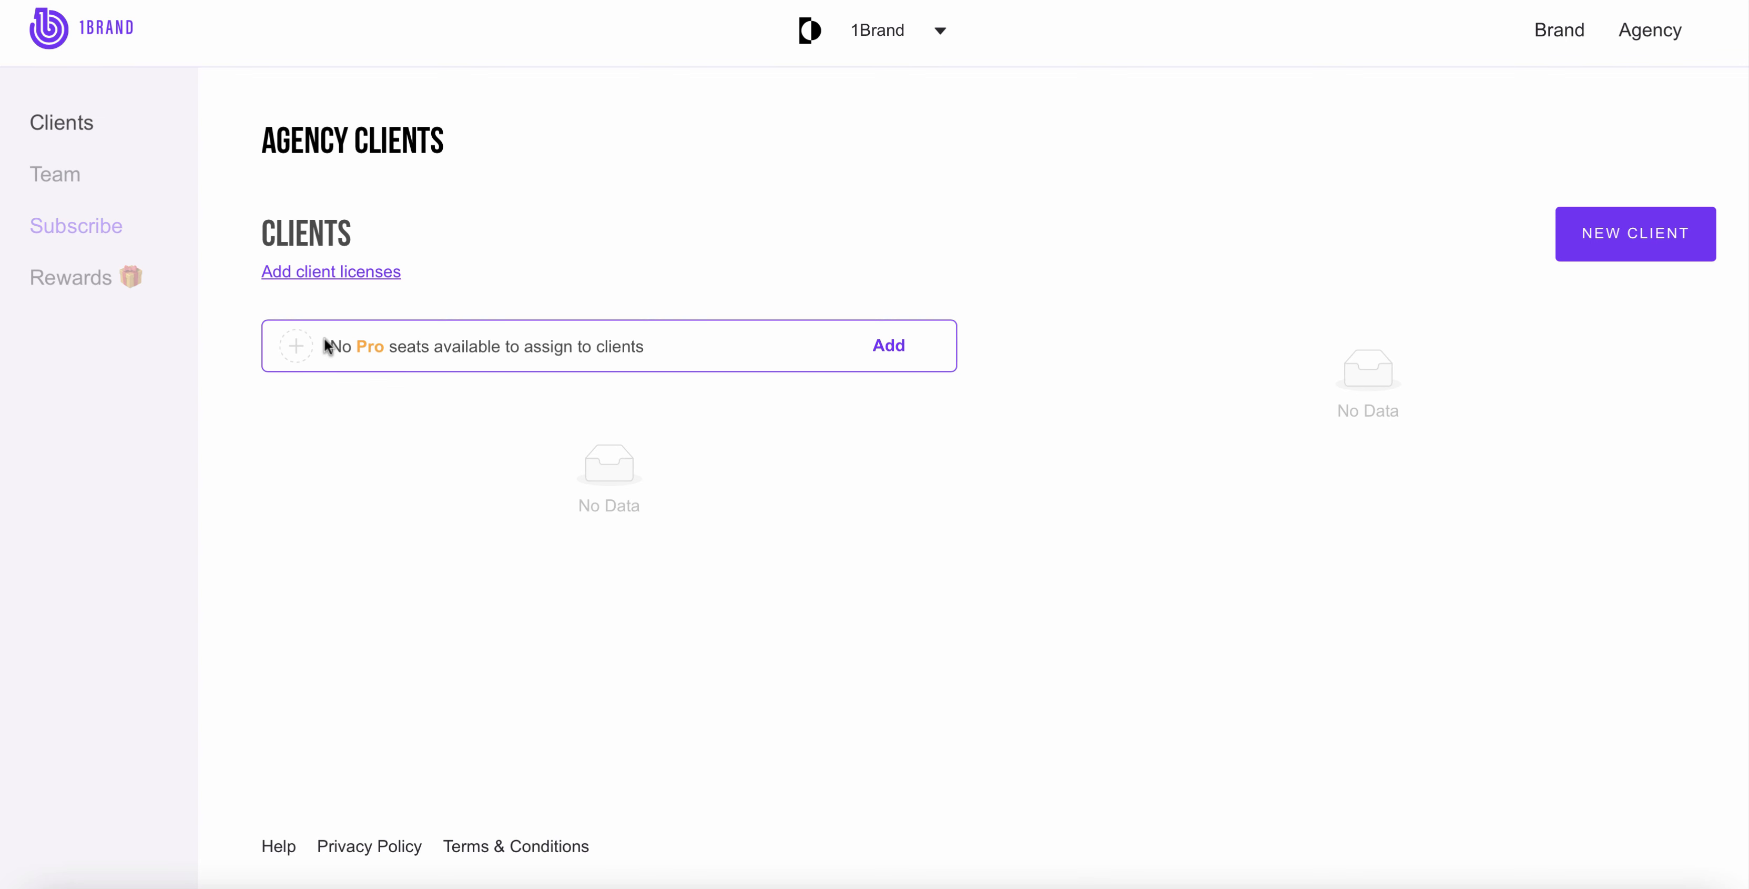
left_click(941, 47)
On the agency team page, view the existing member's role options and open the form for inviting a new team member.
mouse_move(1681, 35)
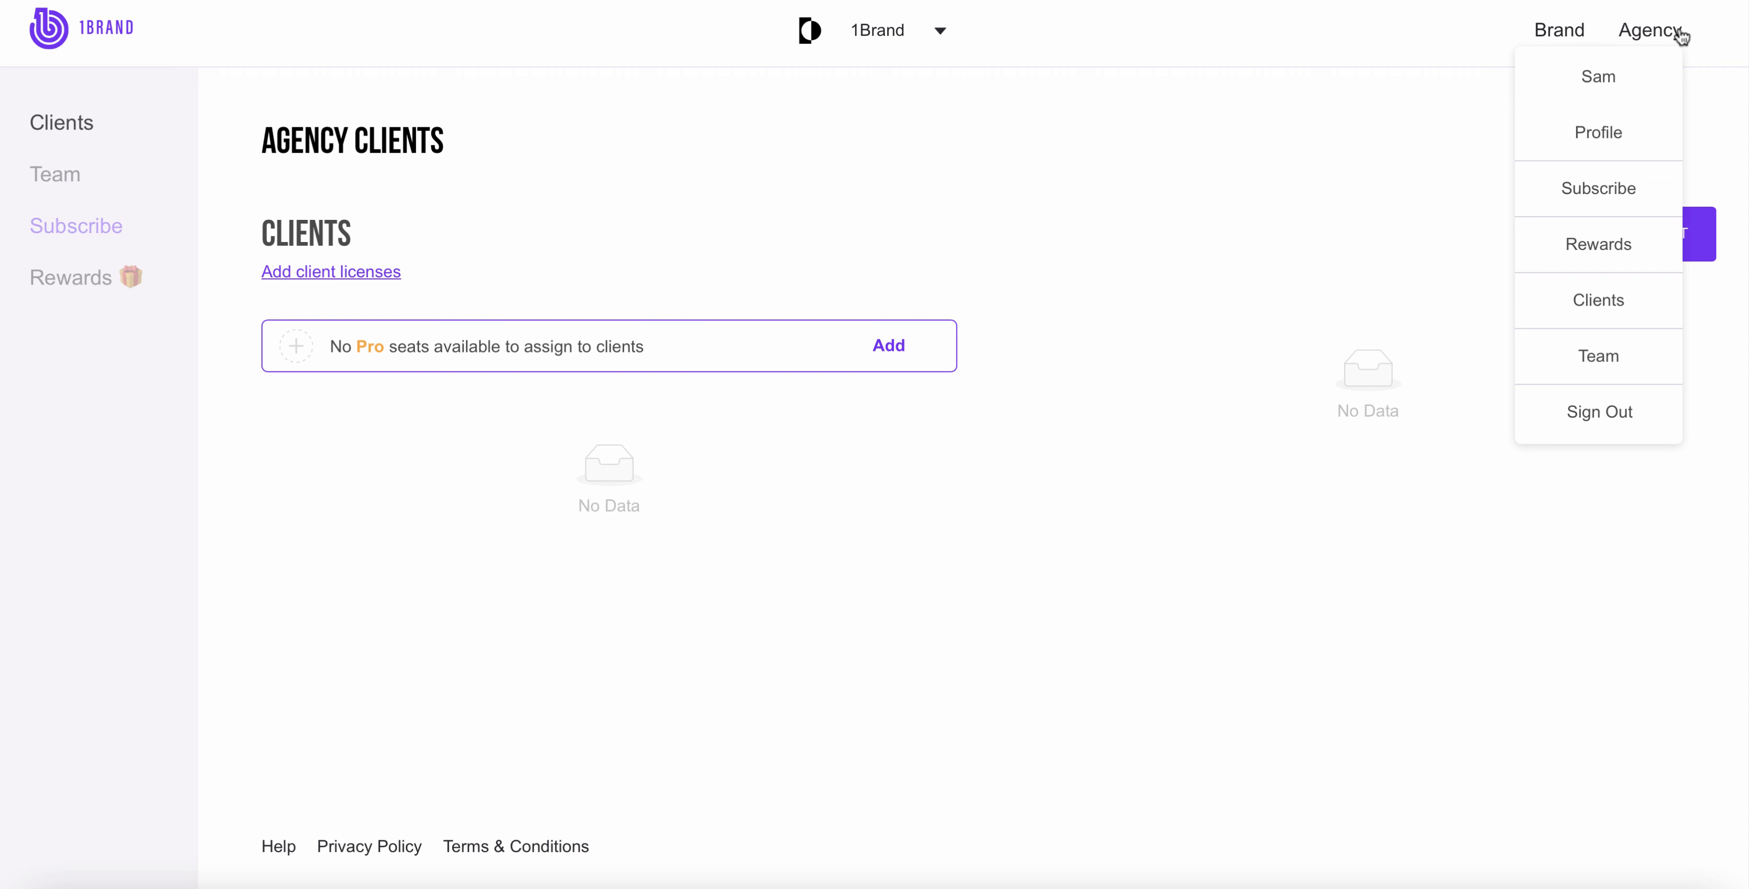
left_click(1593, 356)
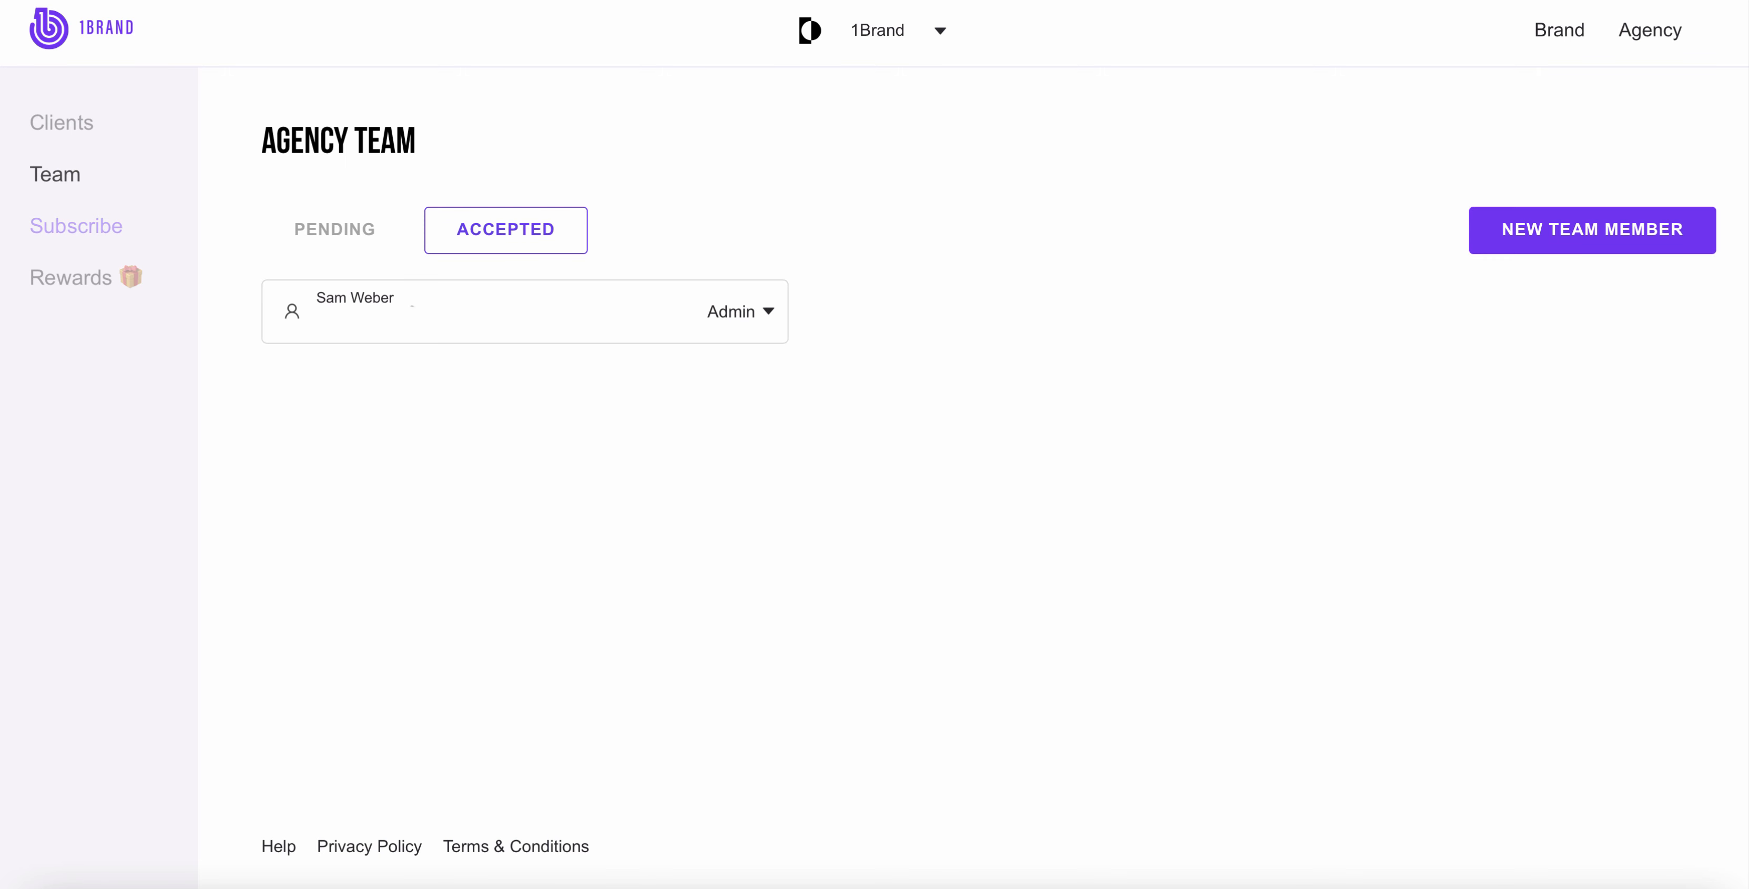
left_click(732, 314)
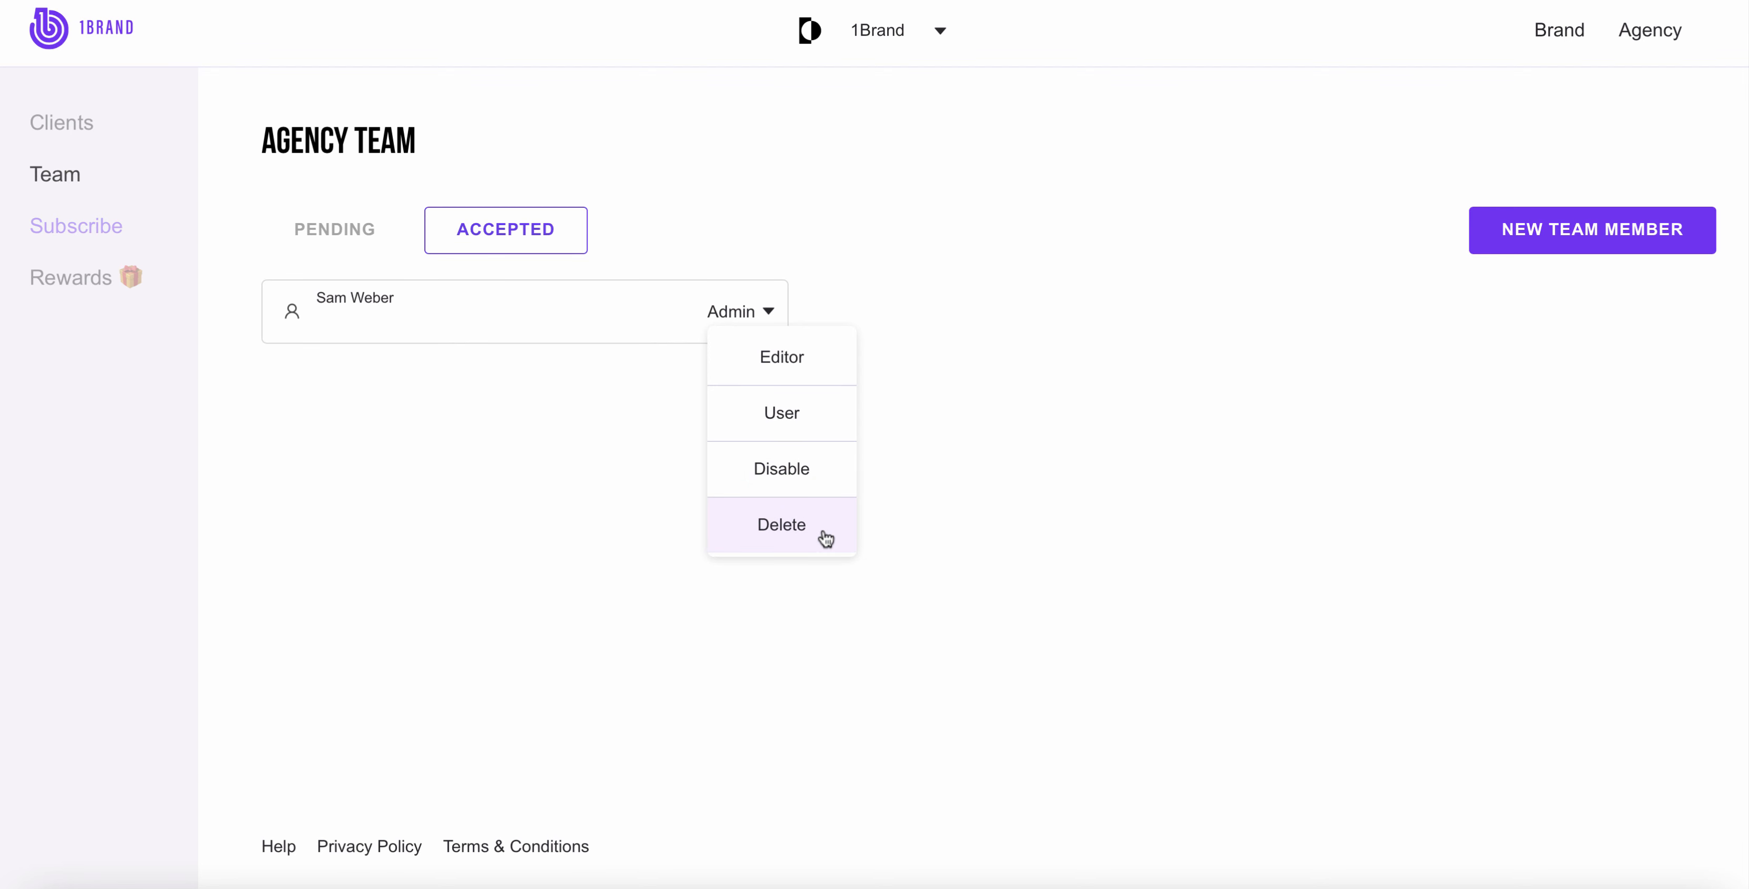
left_click(1302, 381)
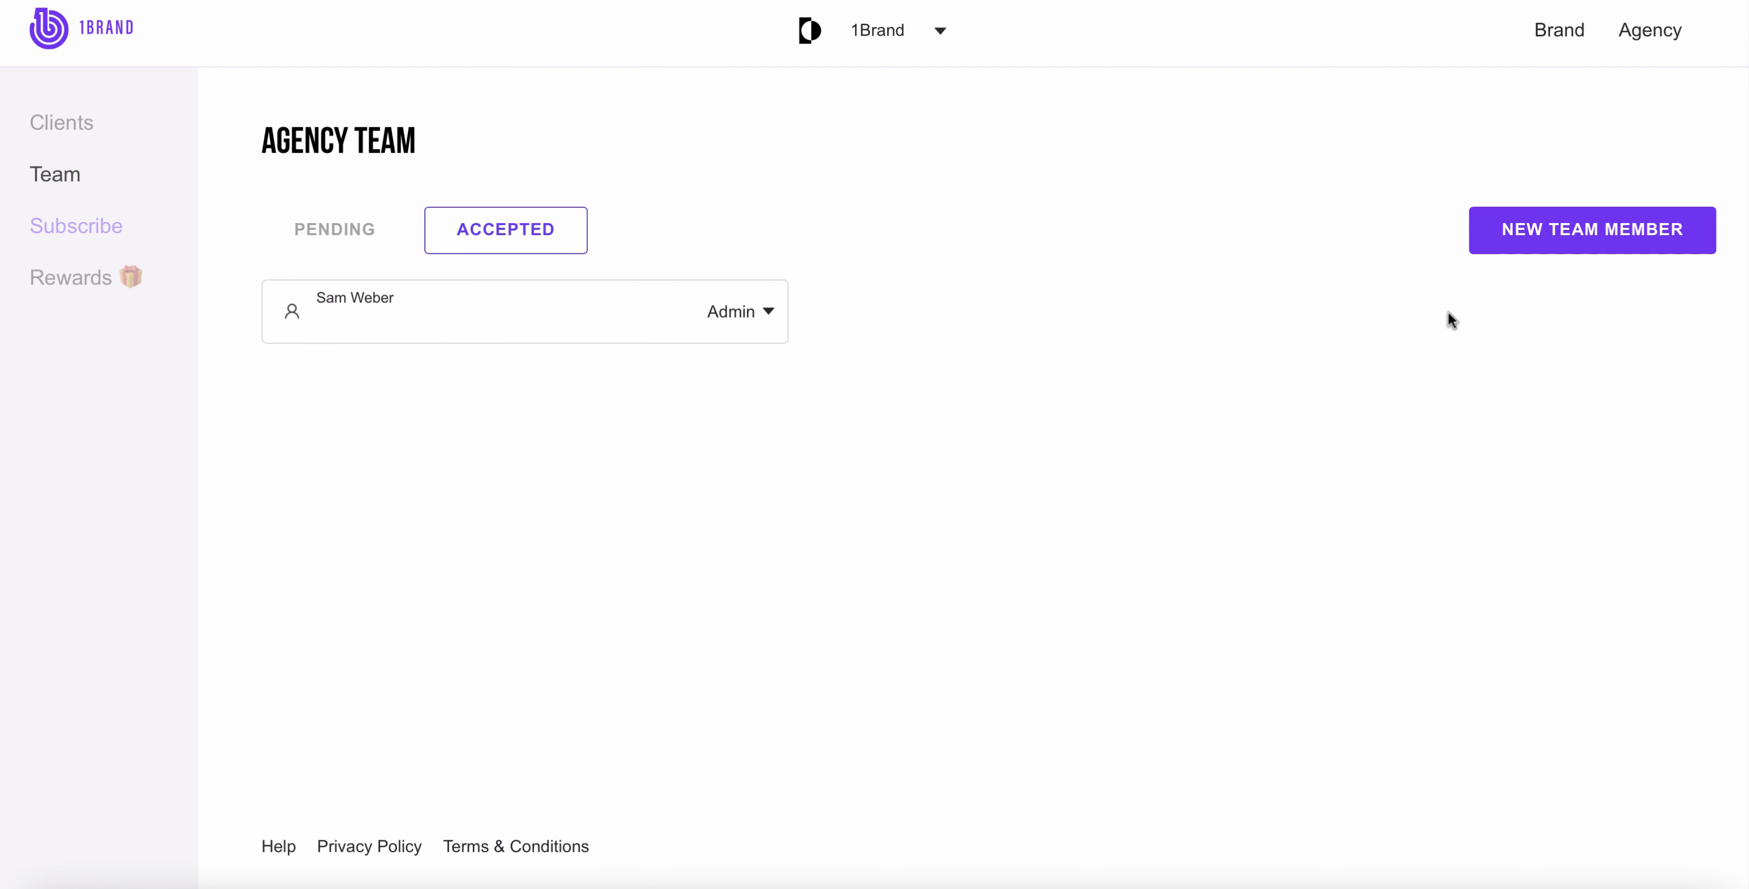
left_click(1579, 241)
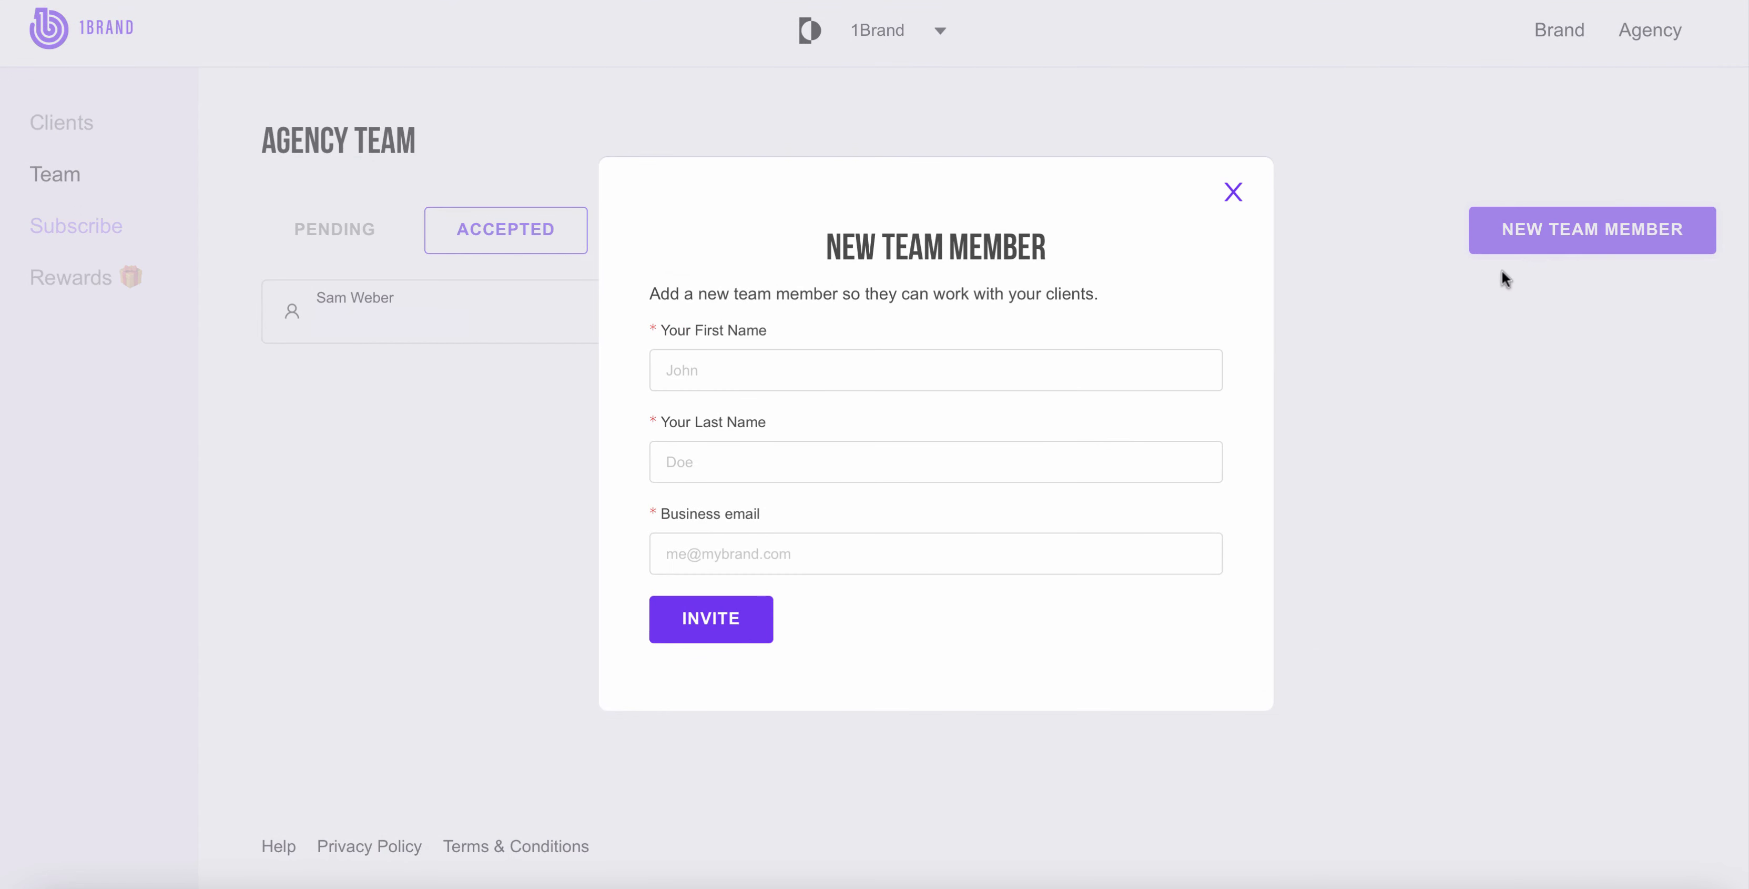